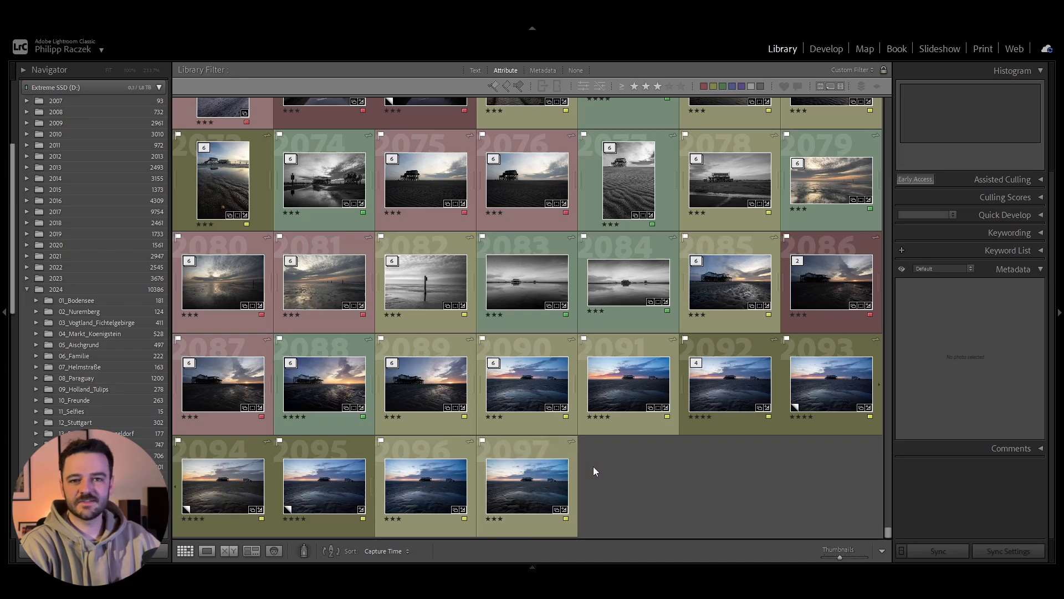
Step: Switch to the browser and generate a random number between 1 and 2097
{"action": "key", "text": "alt+Tab"}
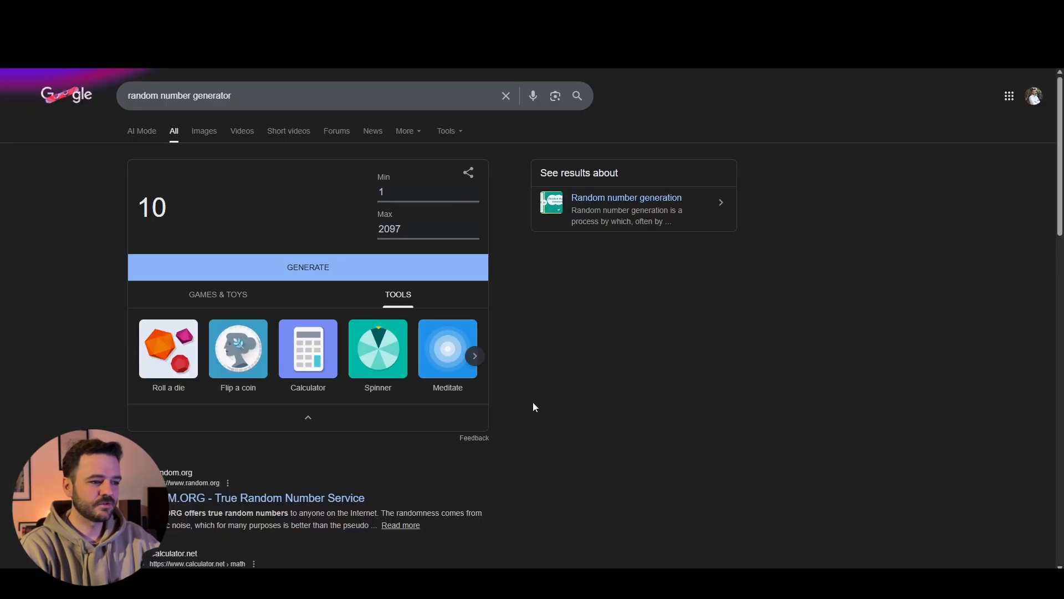
{"action": "left_click", "coordinate": [353, 270]}
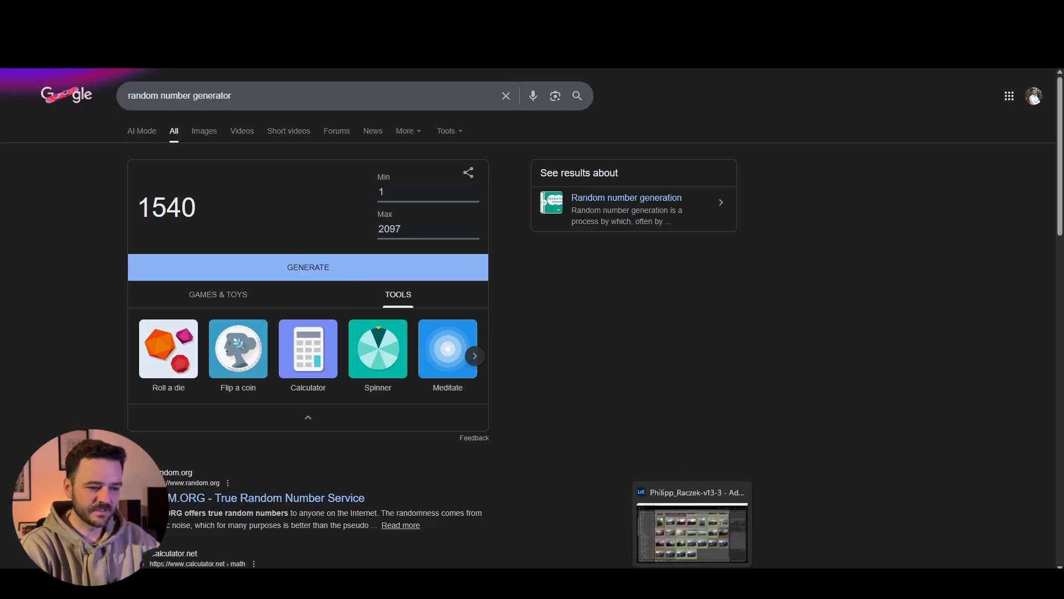
Step: Return to Lightroom Classic and select photo number 1540 in the library grid
{"action": "left_click", "coordinate": [692, 583]}
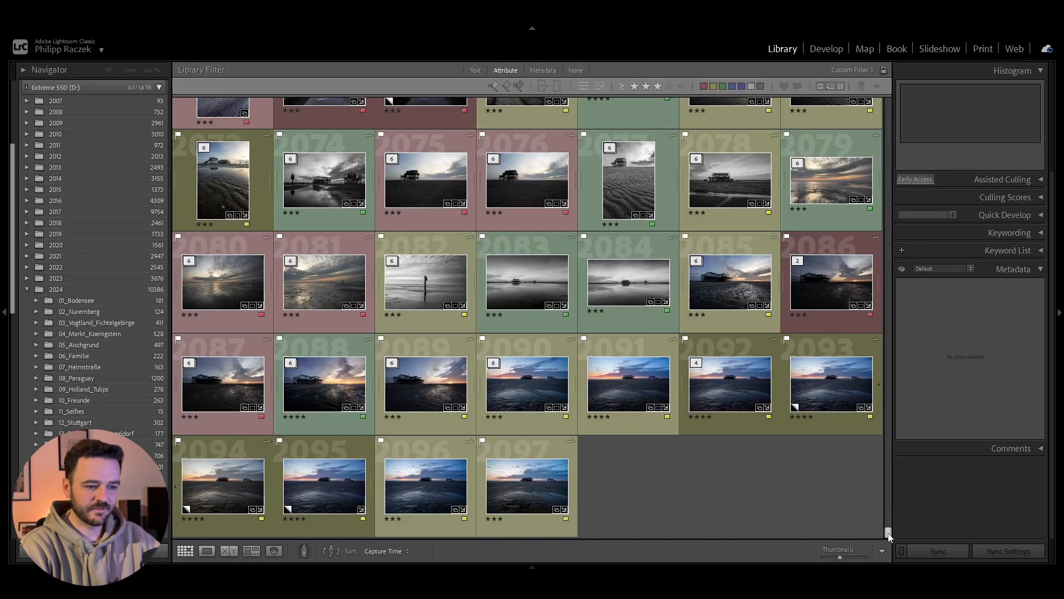
{"action": "left_click_drag", "start_coordinate": [888, 535], "coordinate": [884, 429]}
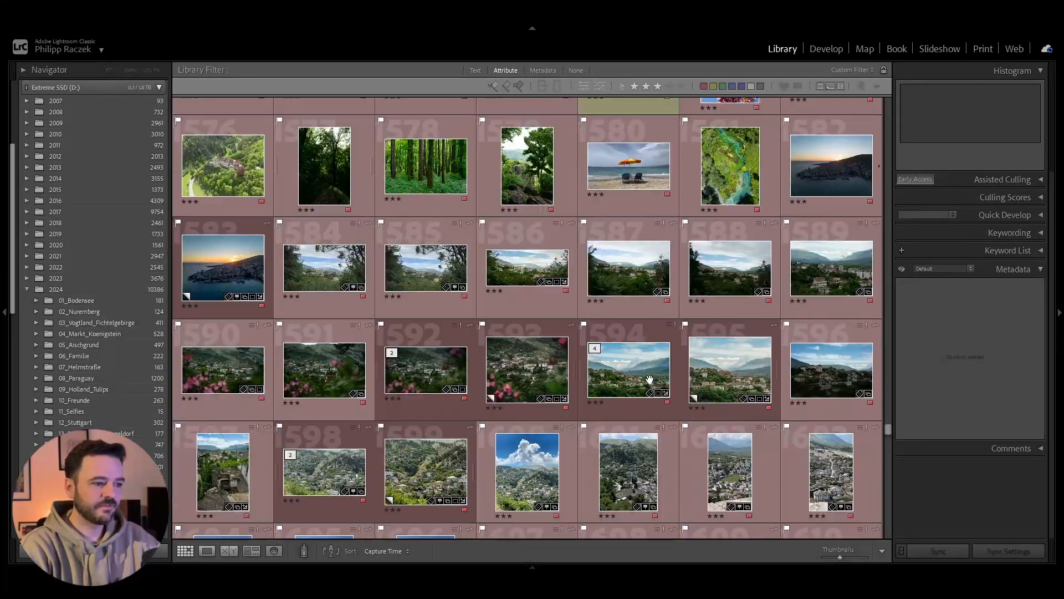
{"action": "scroll", "coordinate": [649, 379], "scroll_direction": "up", "scroll_amount": 3}
{"action": "scroll", "coordinate": [649, 380], "scroll_direction": "up", "scroll_amount": 2}
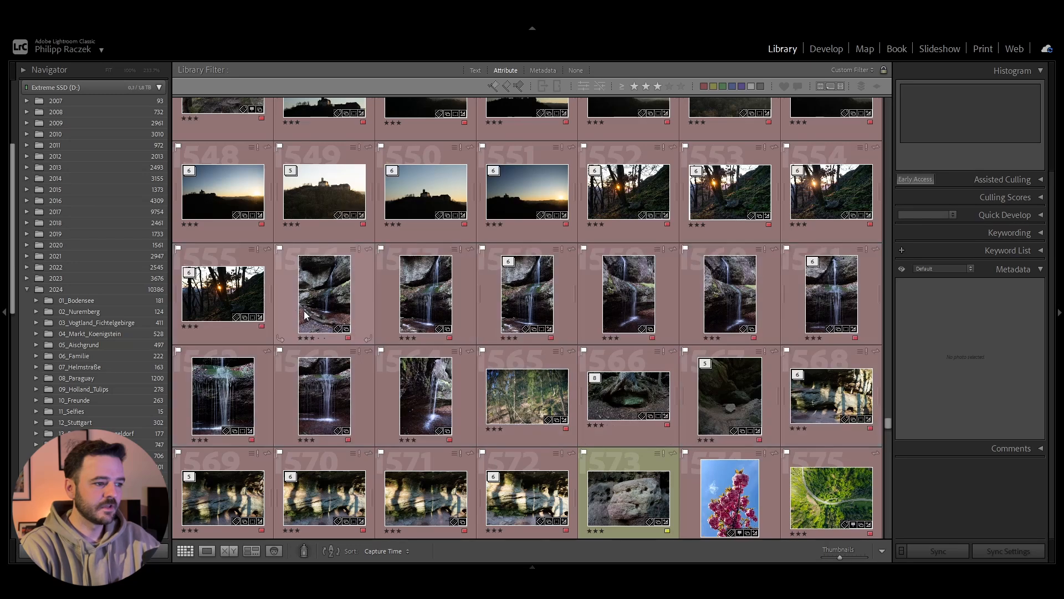
{"action": "scroll", "coordinate": [520, 268], "scroll_direction": "up", "scroll_amount": 2}
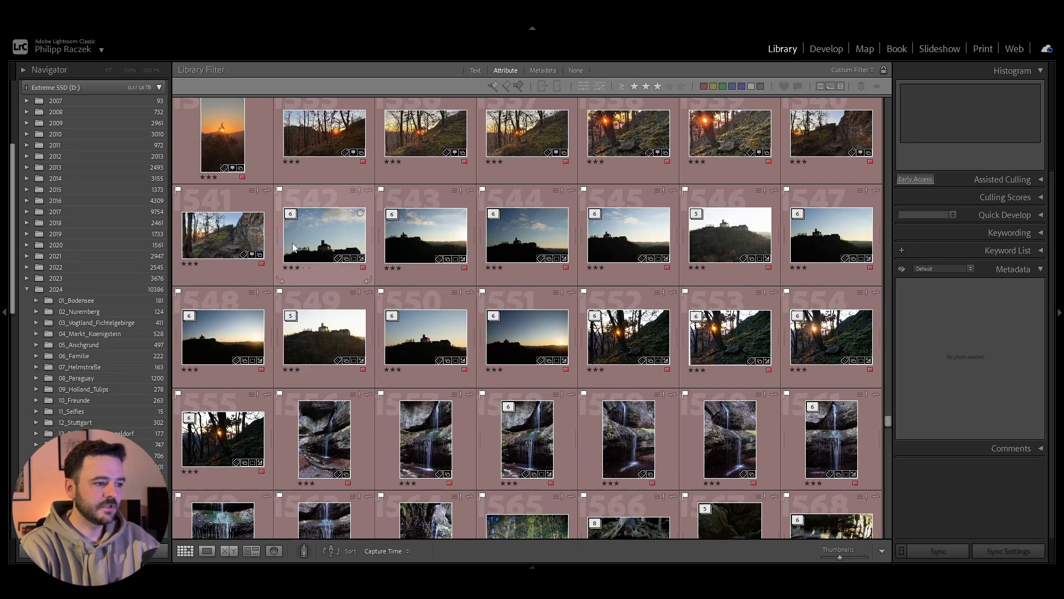
{"action": "left_click", "coordinate": [809, 142]}
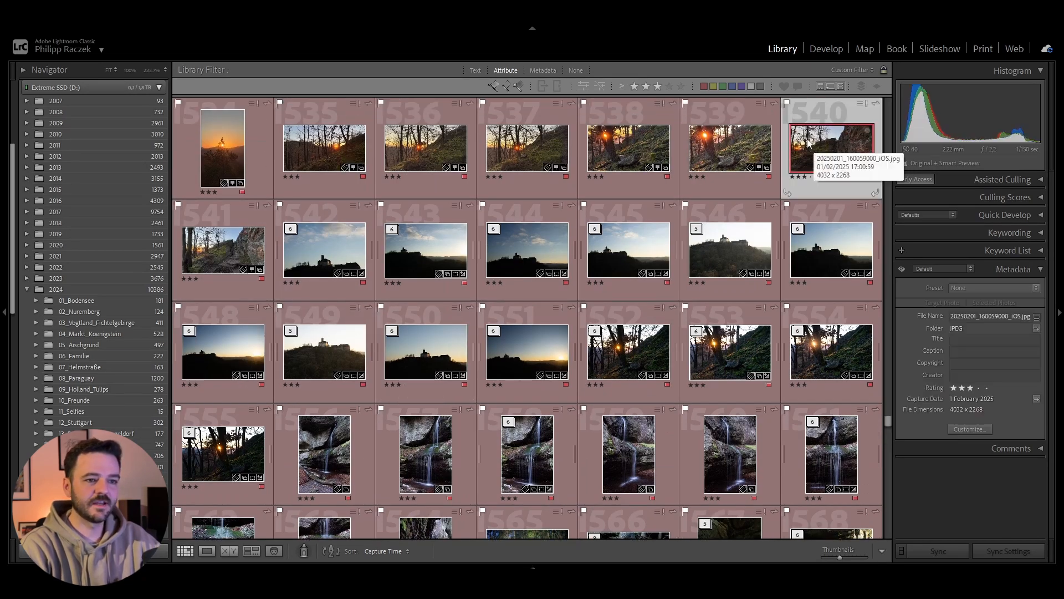
Step: Open the selected photo for developing and inspect the rock detail up close
{"action": "left_click", "coordinate": [828, 49]}
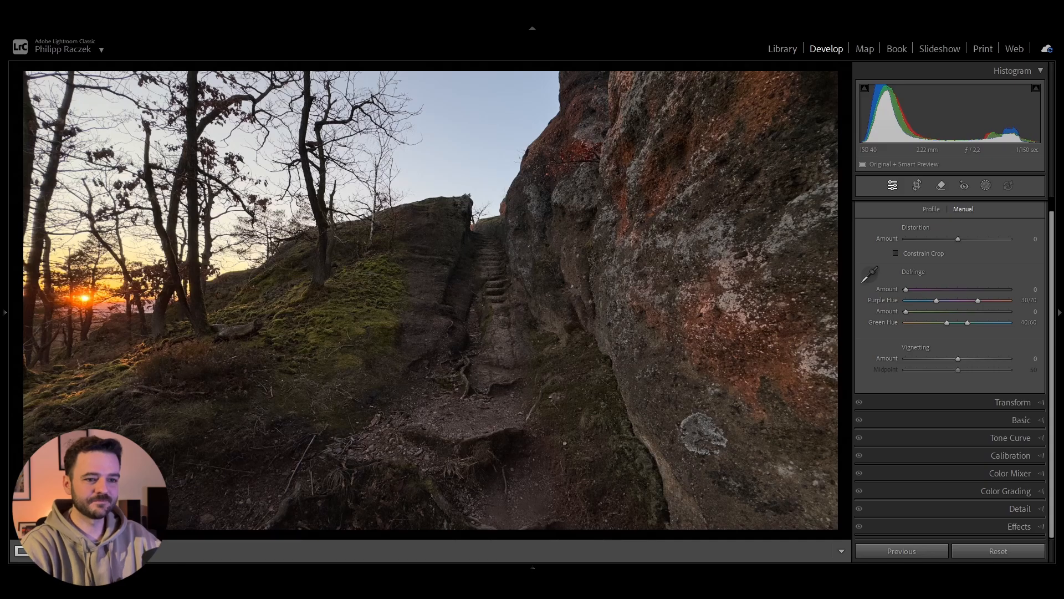
{"action": "left_click", "coordinate": [565, 299]}
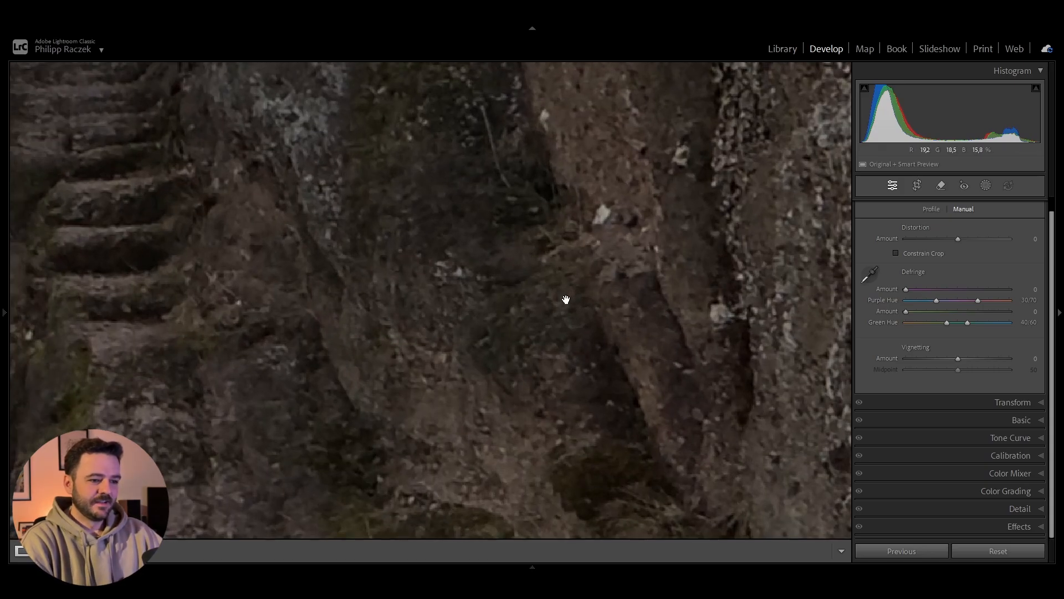
{"action": "left_click", "coordinate": [571, 295]}
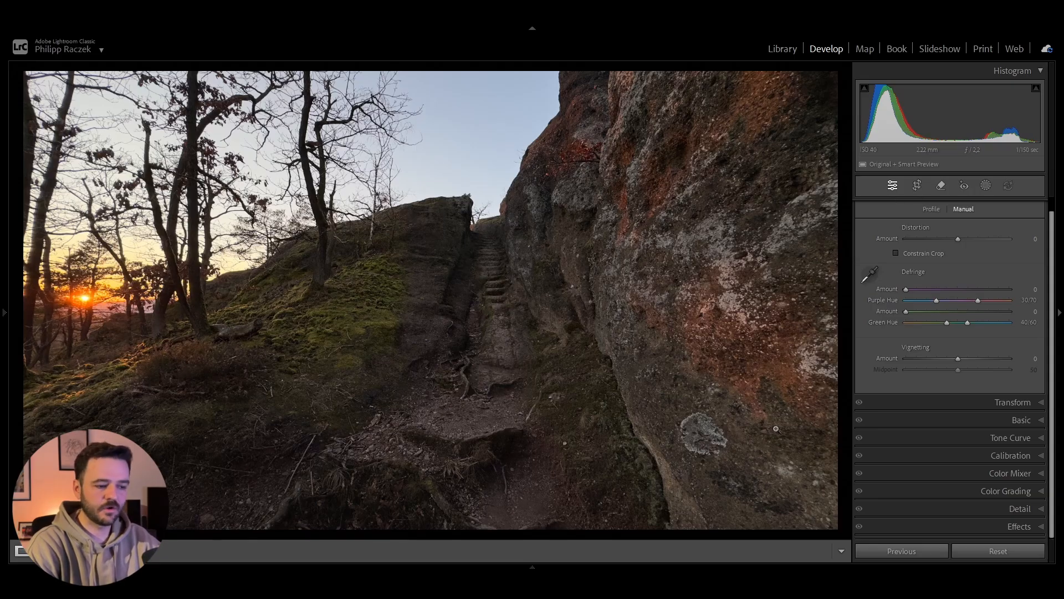
Step: Enable chromatic aberration removal and lens profile corrections for the photo, comparing it with and without the profile
{"action": "mouse_move", "coordinate": [558, 565]}
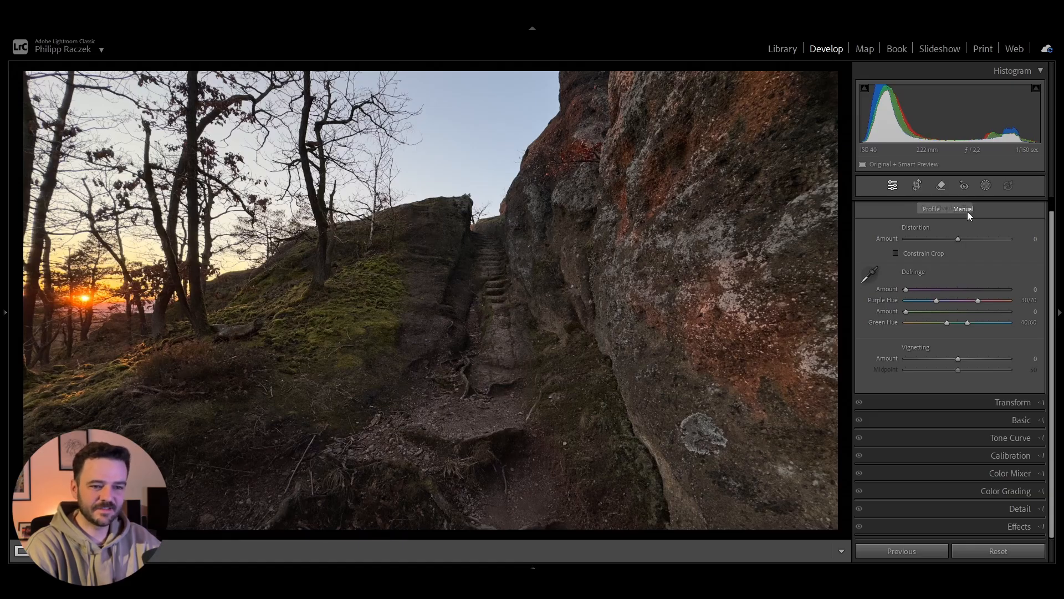
{"action": "scroll", "coordinate": [991, 224], "scroll_direction": "up", "scroll_amount": 2}
{"action": "left_click", "coordinate": [1006, 206]}
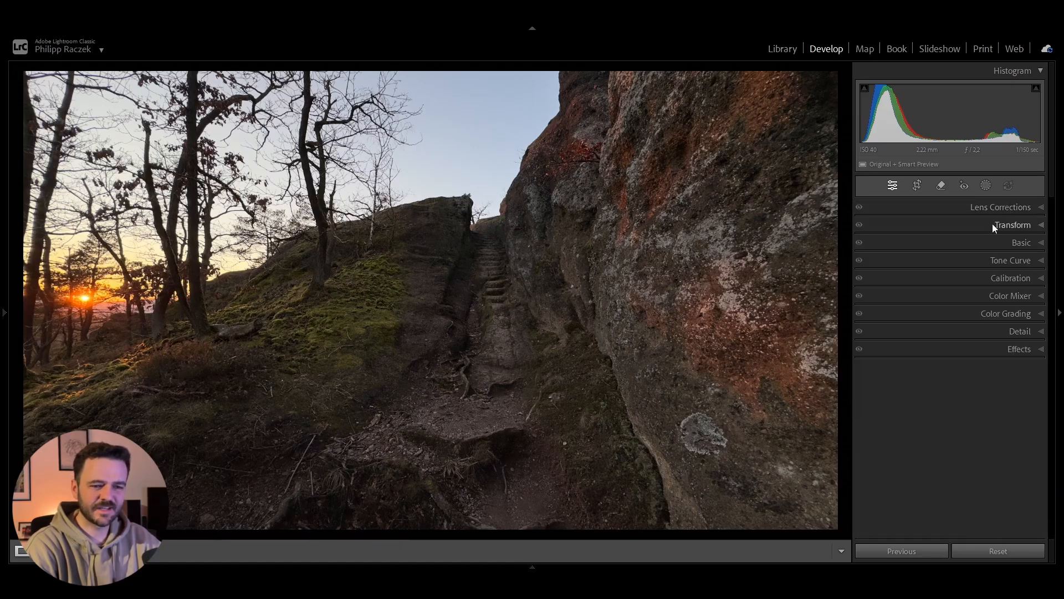
{"action": "left_click", "coordinate": [986, 211]}
{"action": "left_click", "coordinate": [926, 224]}
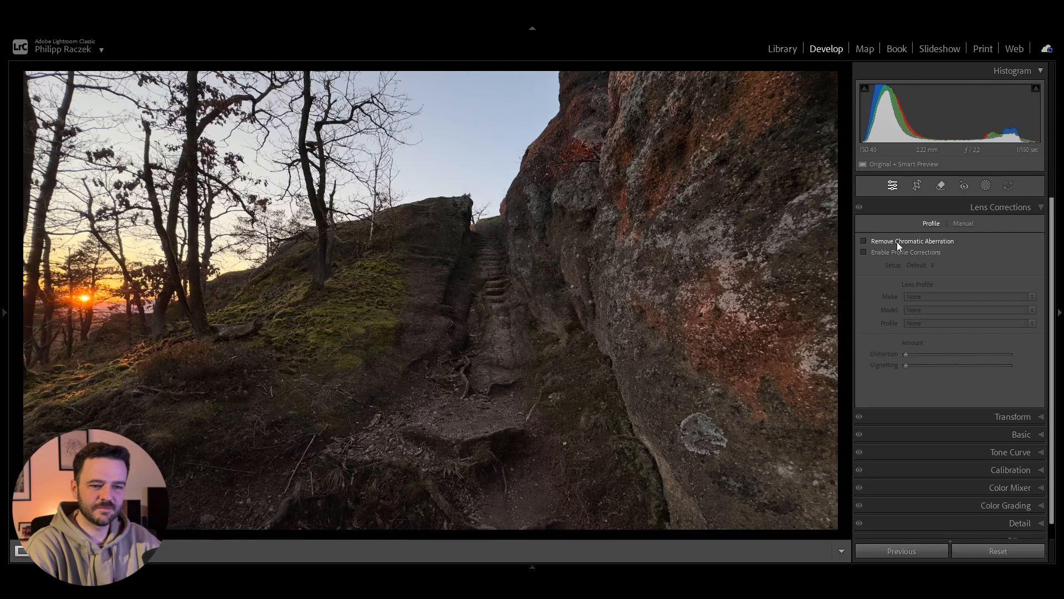
{"action": "left_click", "coordinate": [897, 242]}
{"action": "left_click", "coordinate": [896, 252]}
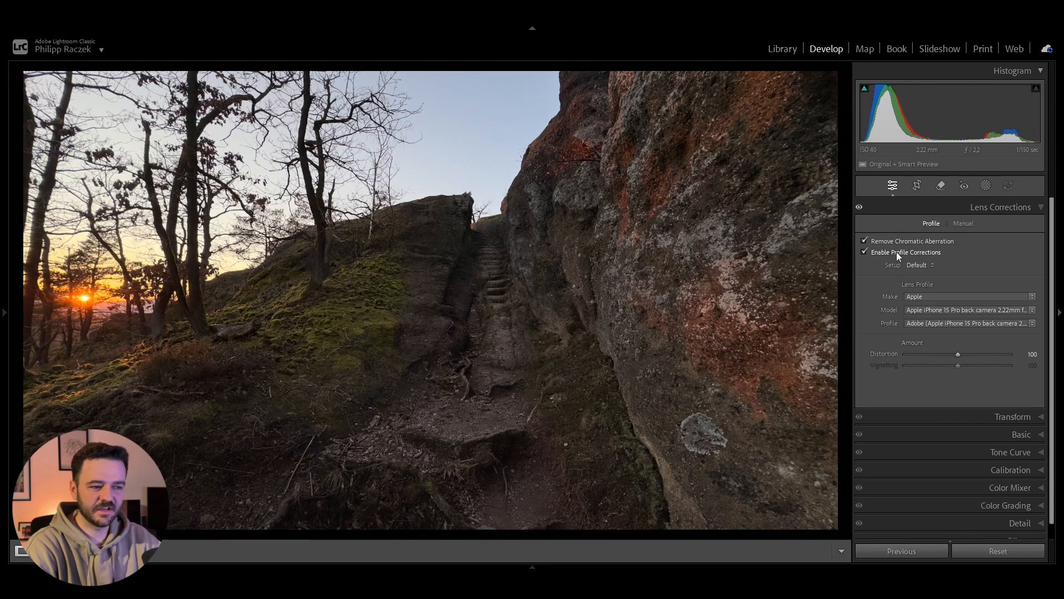
{"action": "left_click", "coordinate": [896, 252]}
{"action": "left_click", "coordinate": [897, 252]}
{"action": "left_click", "coordinate": [897, 252]}
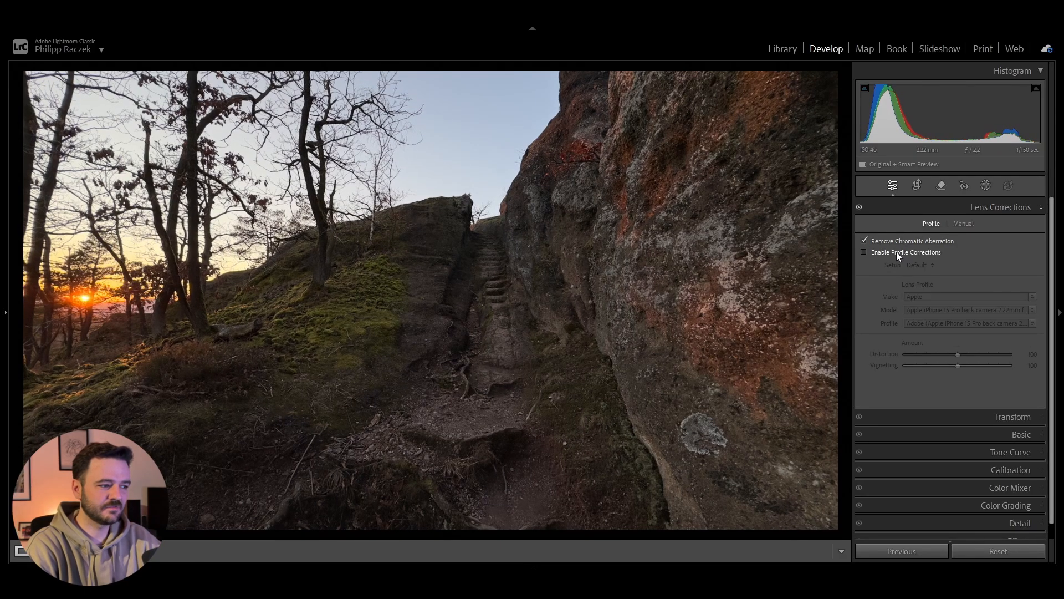
{"action": "left_click", "coordinate": [896, 251]}
{"action": "left_click", "coordinate": [983, 209]}
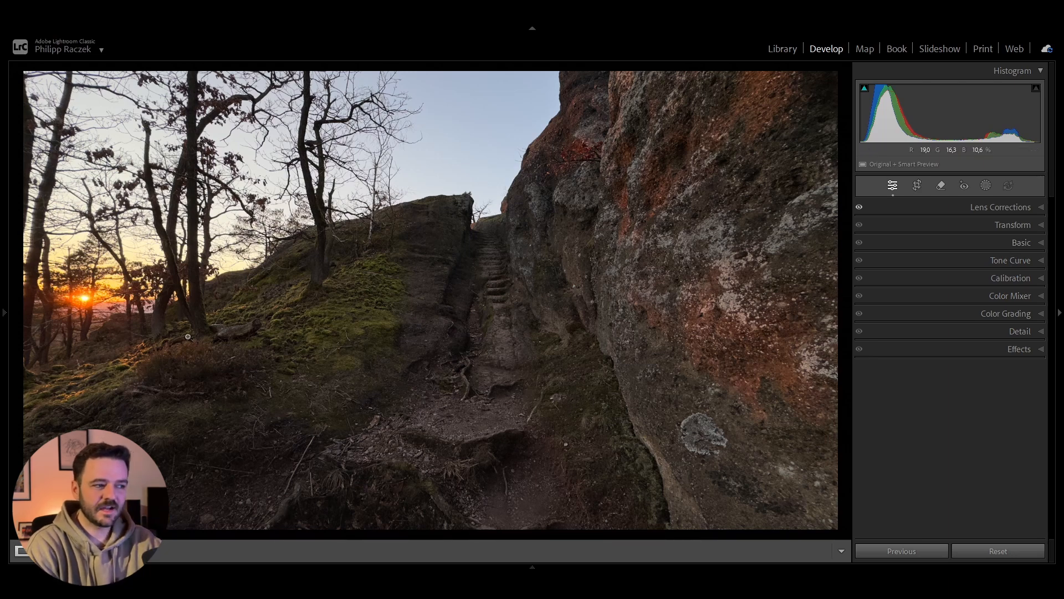
Step: Set the photo's Whites to +22 and Blacks to −8 in the Basic adjustments
{"action": "left_click", "coordinate": [1001, 244]}
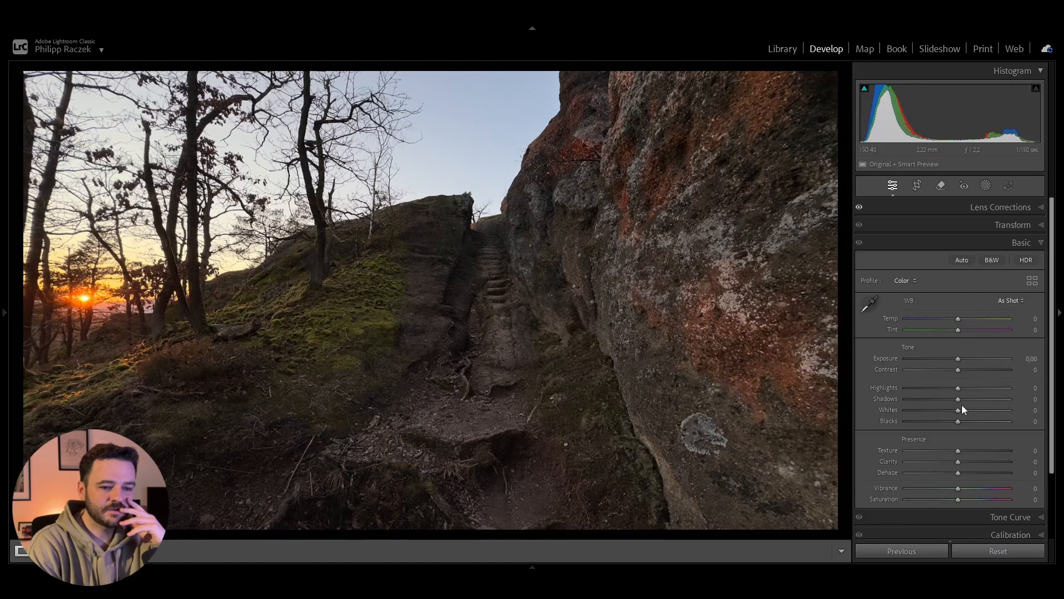
{"action": "mouse_move", "coordinate": [961, 411]}
{"action": "left_mouse_down"}
{"action": "mouse_move", "coordinate": [999, 409]}
{"action": "mouse_move", "coordinate": [969, 409]}
{"action": "left_mouse_up"}
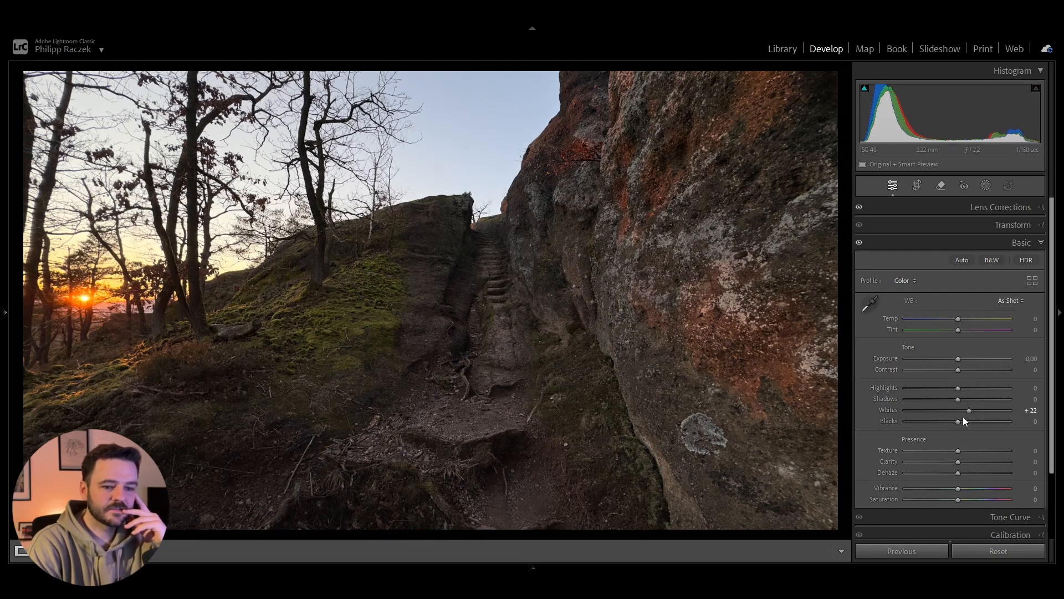
{"action": "left_click_drag", "start_coordinate": [958, 422], "coordinate": [953, 422]}
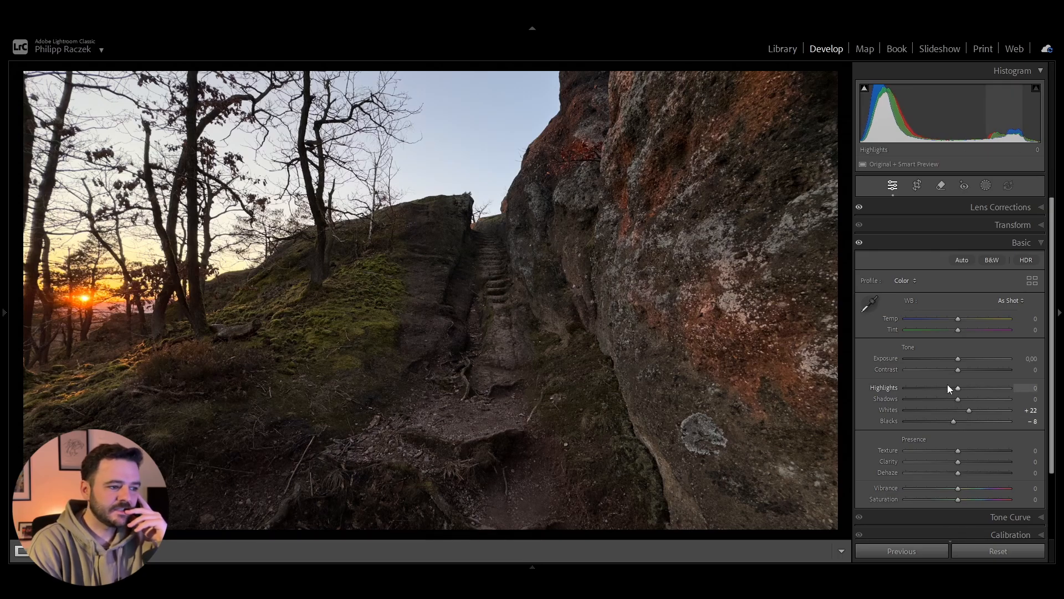
Step: Set Highlights to −24, Shadows to −19 and Exposure to +0.35 in the Basic adjustments
{"action": "mouse_move", "coordinate": [957, 391]}
{"action": "left_mouse_down"}
{"action": "mouse_move", "coordinate": [995, 391]}
{"action": "mouse_move", "coordinate": [936, 387]}
{"action": "mouse_move", "coordinate": [950, 391]}
{"action": "left_mouse_up"}
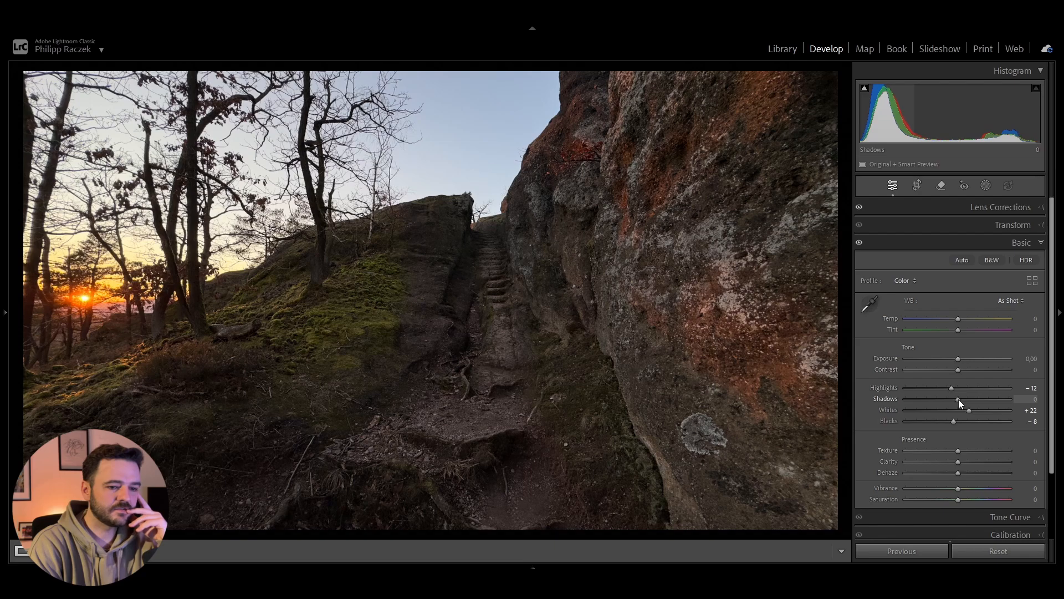
{"action": "left_click_drag", "start_coordinate": [959, 399], "coordinate": [955, 397]}
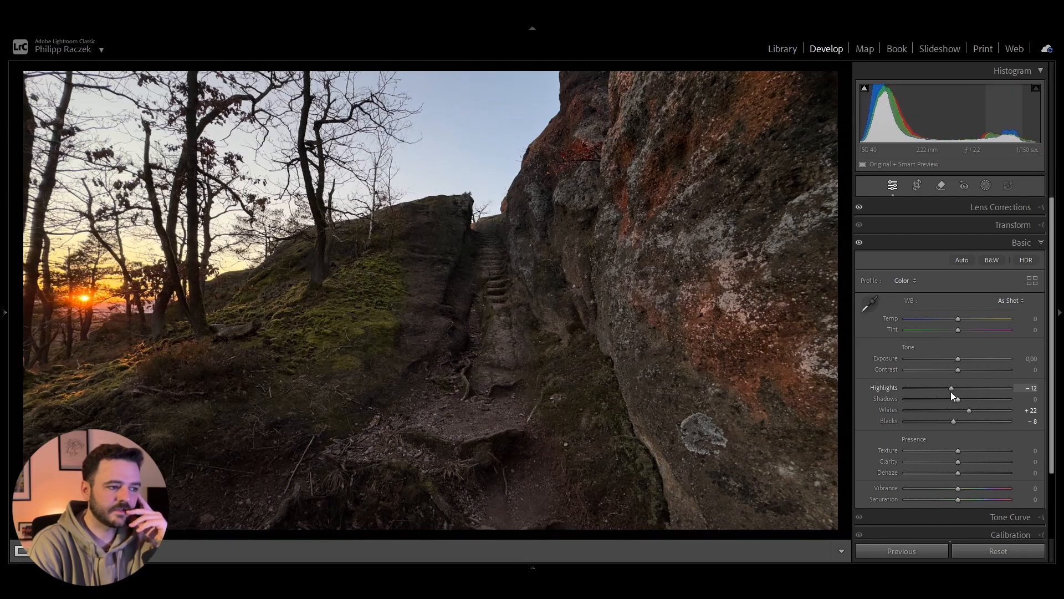
{"action": "left_click_drag", "start_coordinate": [949, 388], "coordinate": [961, 359]}
{"action": "left_click_drag", "start_coordinate": [958, 399], "coordinate": [948, 399]}
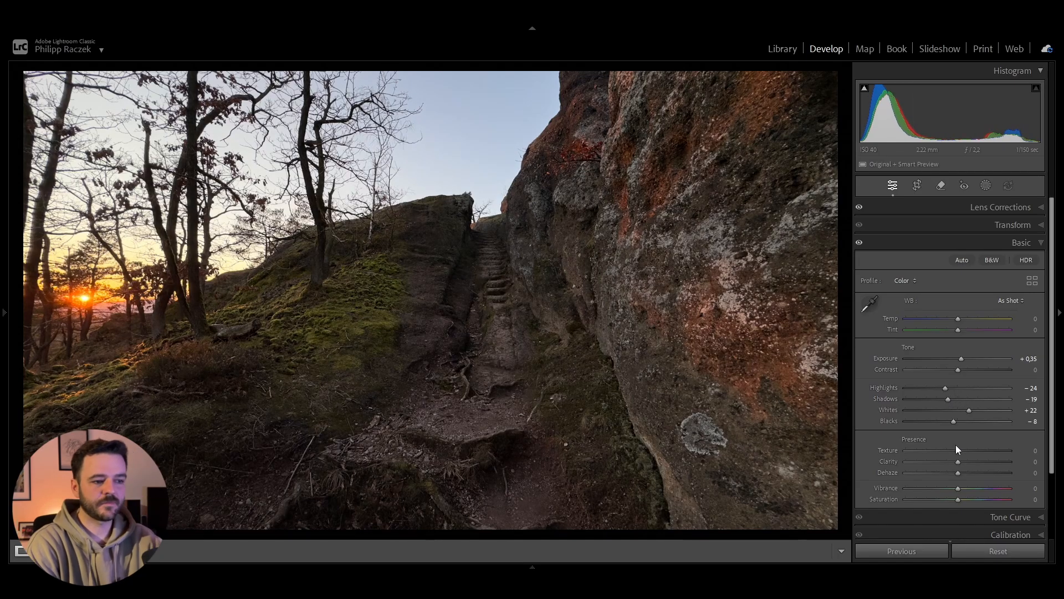
Step: Set Texture to +9, Clarity to +7 and Dehaze to +5, checking the rock surface up close
{"action": "left_click_drag", "start_coordinate": [961, 450], "coordinate": [963, 451]}
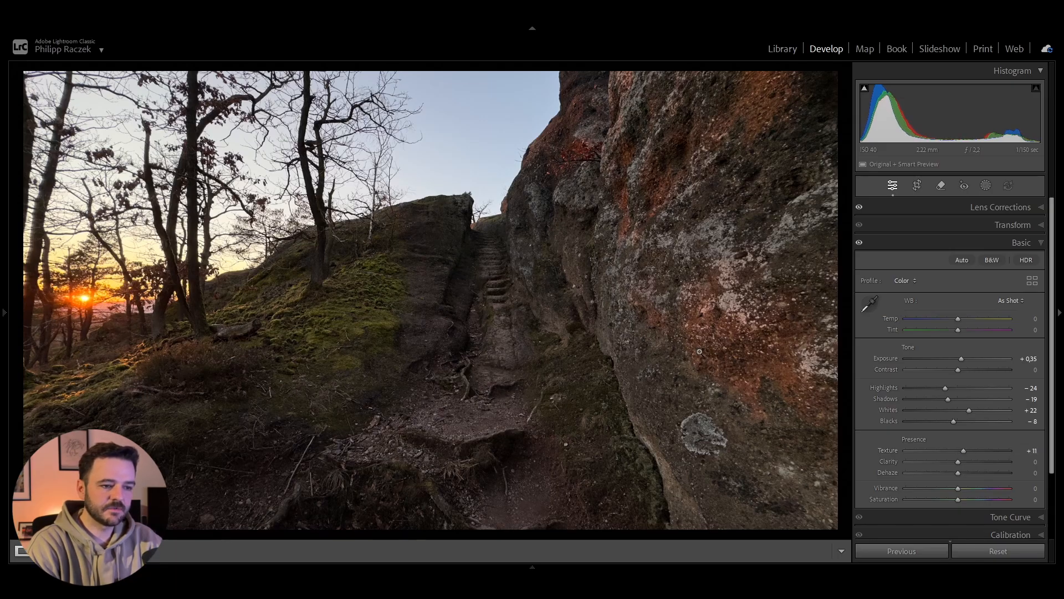
{"action": "left_click", "coordinate": [641, 268]}
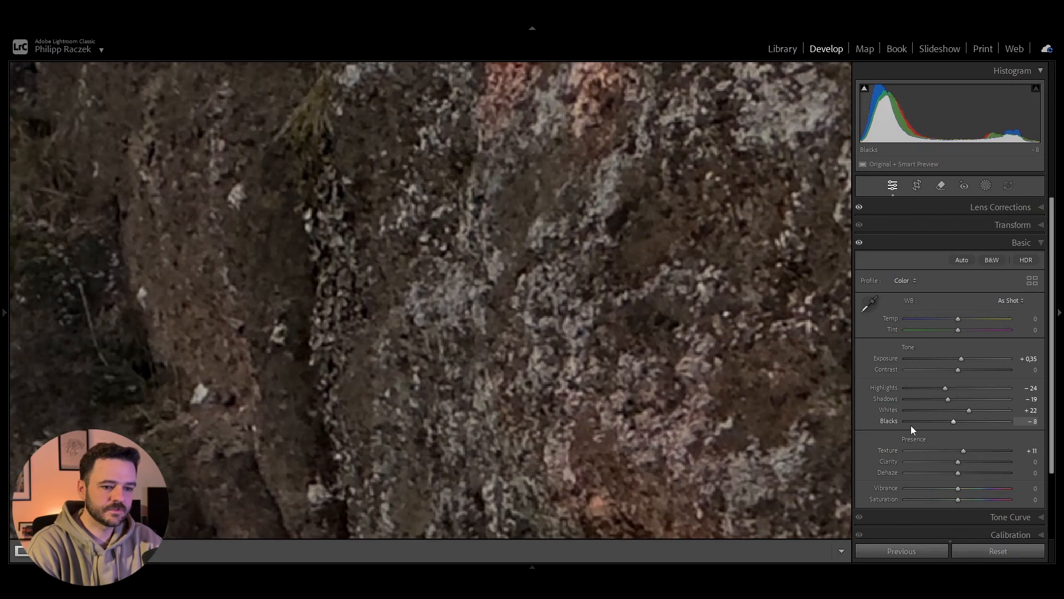
{"action": "left_click", "coordinate": [549, 275]}
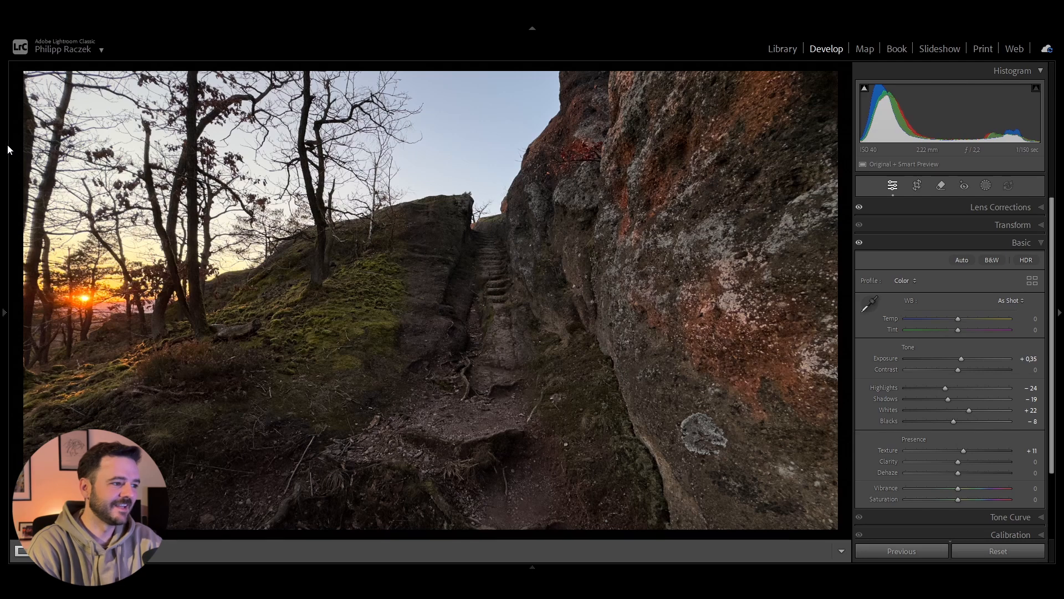
{"action": "mouse_move", "coordinate": [8, 144]}
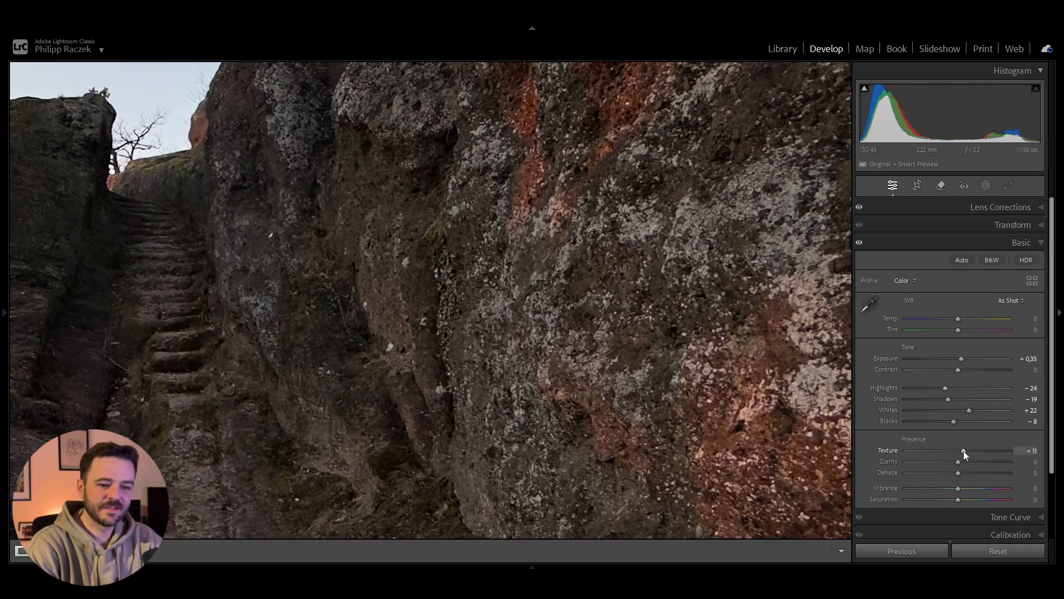
{"action": "mouse_move", "coordinate": [963, 450]}
{"action": "left_mouse_down"}
{"action": "mouse_move", "coordinate": [952, 450]}
{"action": "mouse_move", "coordinate": [992, 450]}
{"action": "mouse_move", "coordinate": [962, 452]}
{"action": "left_mouse_up"}
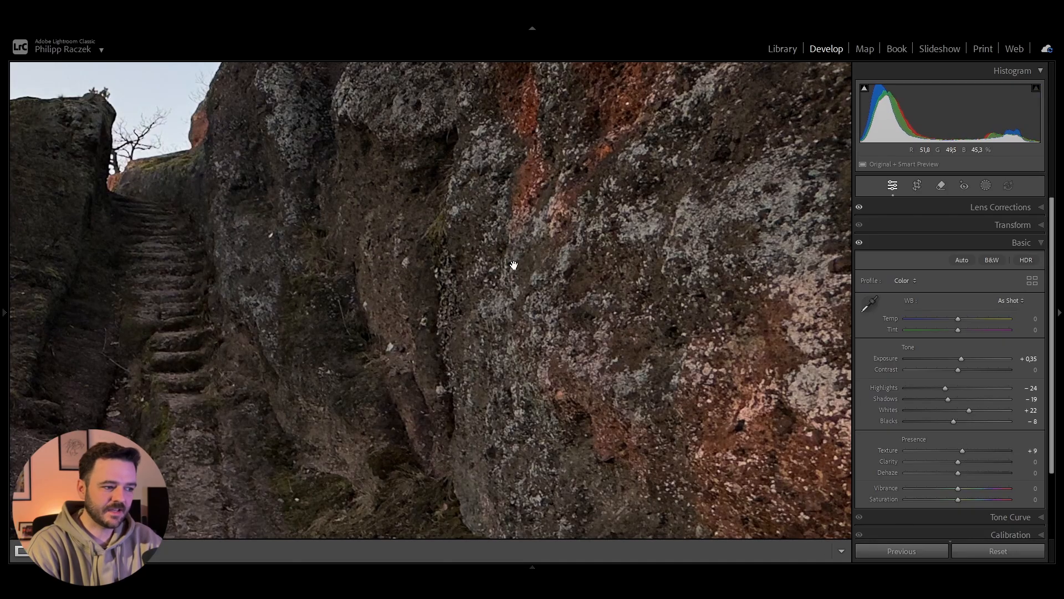
{"action": "left_click", "coordinate": [488, 261]}
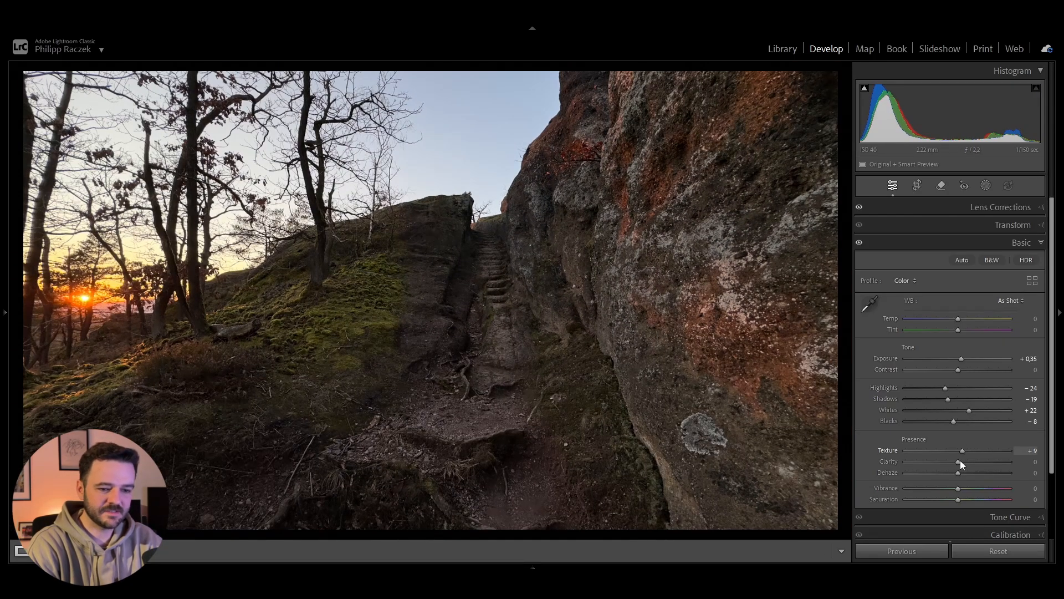
{"action": "left_click_drag", "start_coordinate": [957, 461], "coordinate": [962, 461]}
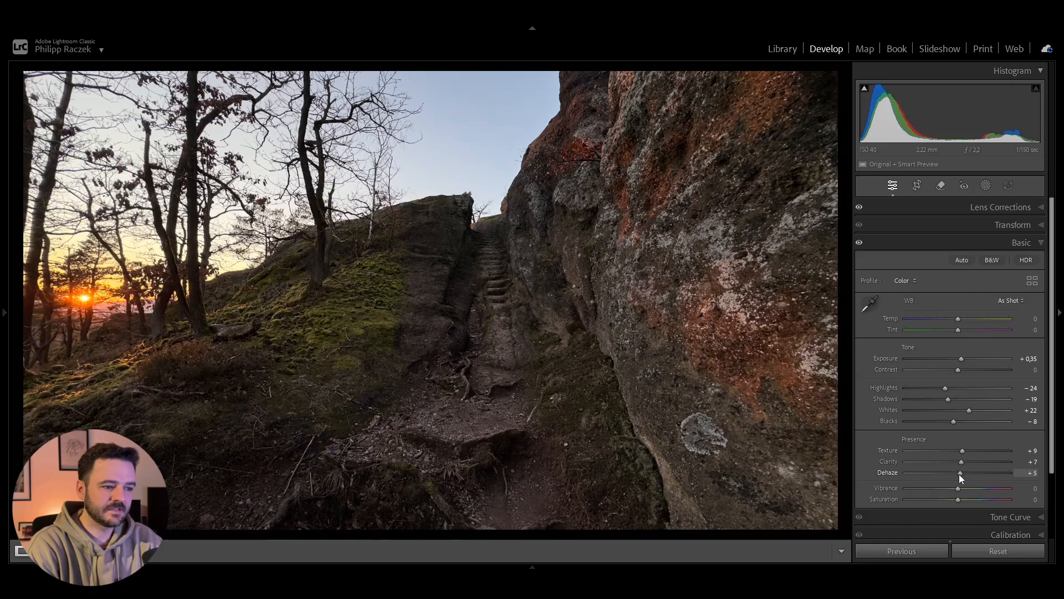
Step: Compare the photo with and without the Basic adjustments, leaving them enabled
{"action": "left_click", "coordinate": [860, 242]}
{"action": "left_click", "coordinate": [859, 242]}
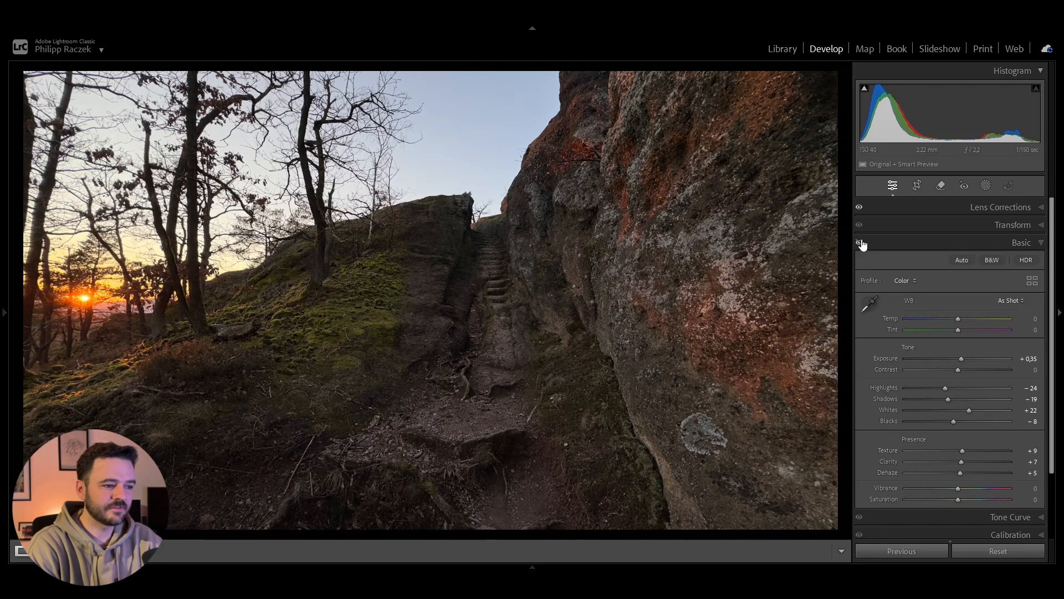
{"action": "left_click", "coordinate": [860, 242]}
{"action": "left_click", "coordinate": [860, 243]}
{"action": "left_click", "coordinate": [860, 243]}
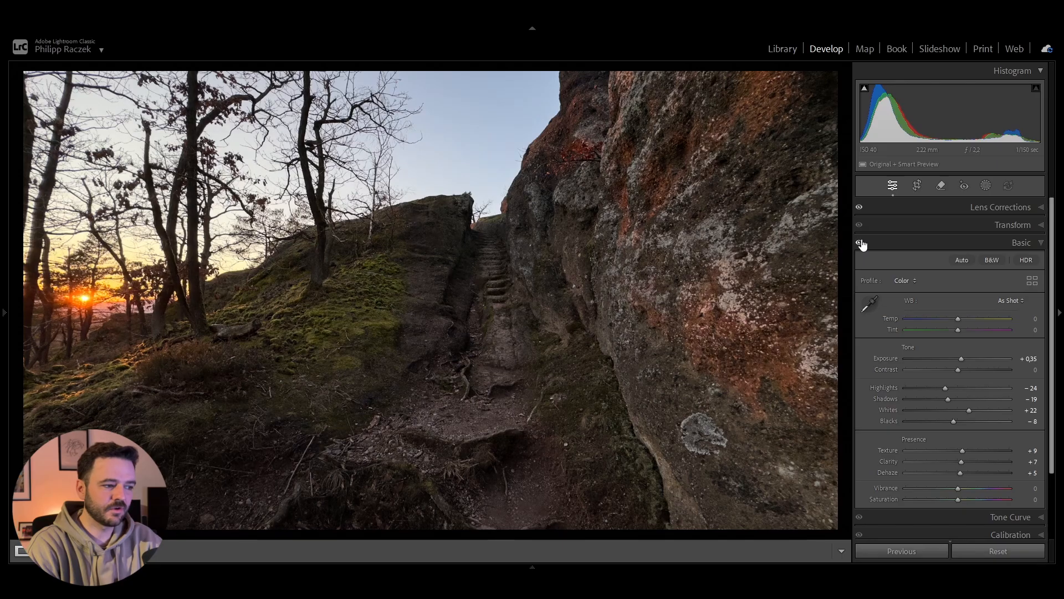
{"action": "left_click", "coordinate": [860, 243]}
{"action": "left_click", "coordinate": [860, 243]}
{"action": "left_click", "coordinate": [861, 243]}
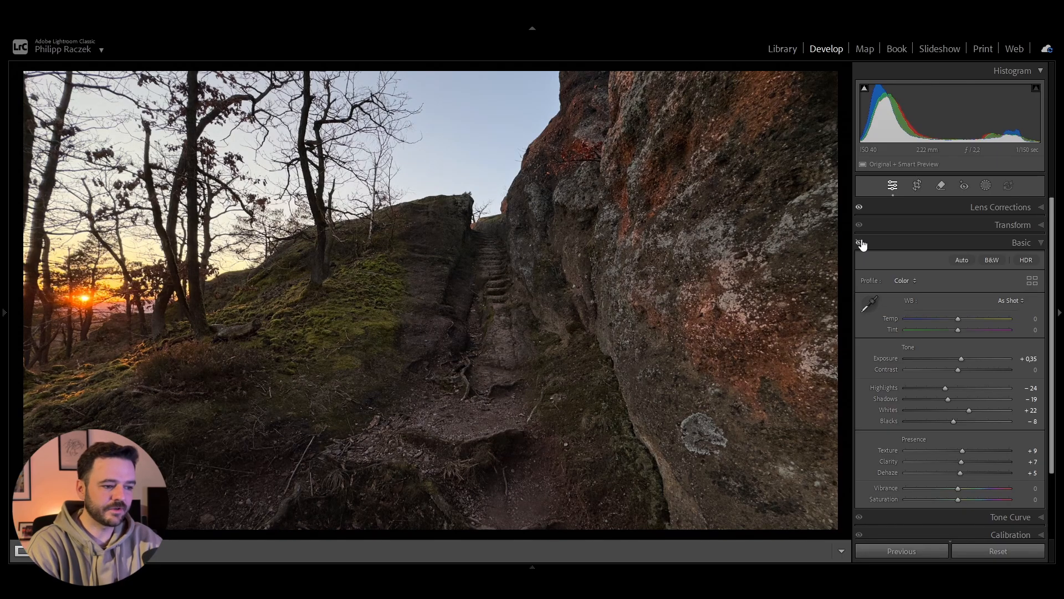
{"action": "left_click", "coordinate": [860, 243]}
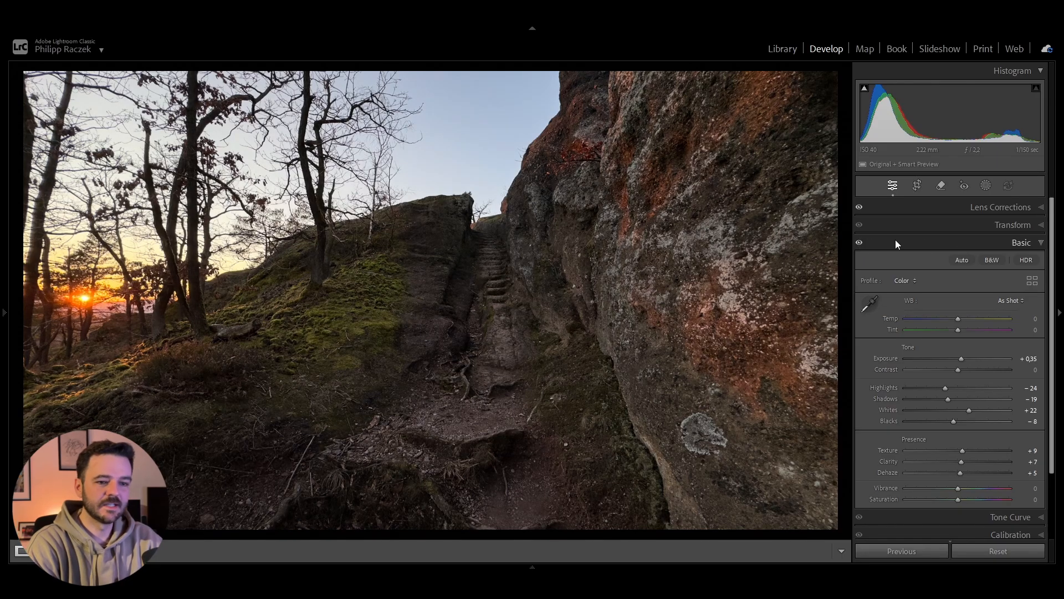
Step: Add a linear gradient mask over the lower foreground, tilted along the slope and fading out toward the middle of the photo
{"action": "left_click", "coordinate": [984, 186]}
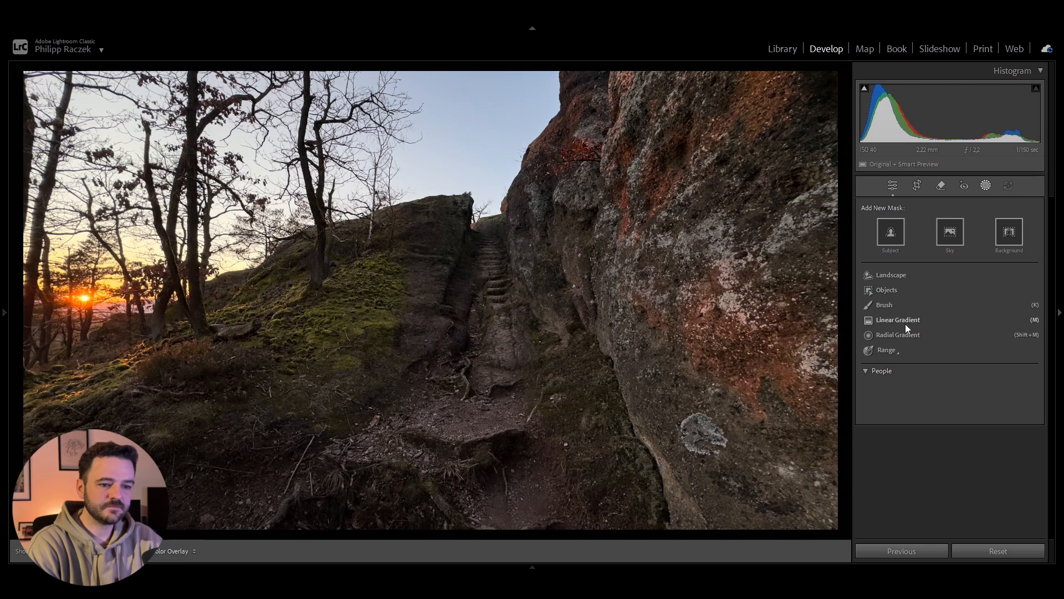
{"action": "left_click", "coordinate": [906, 324]}
{"action": "left_click_drag", "start_coordinate": [393, 527], "coordinate": [425, 197]}
{"action": "left_click_drag", "start_coordinate": [388, 358], "coordinate": [346, 538]}
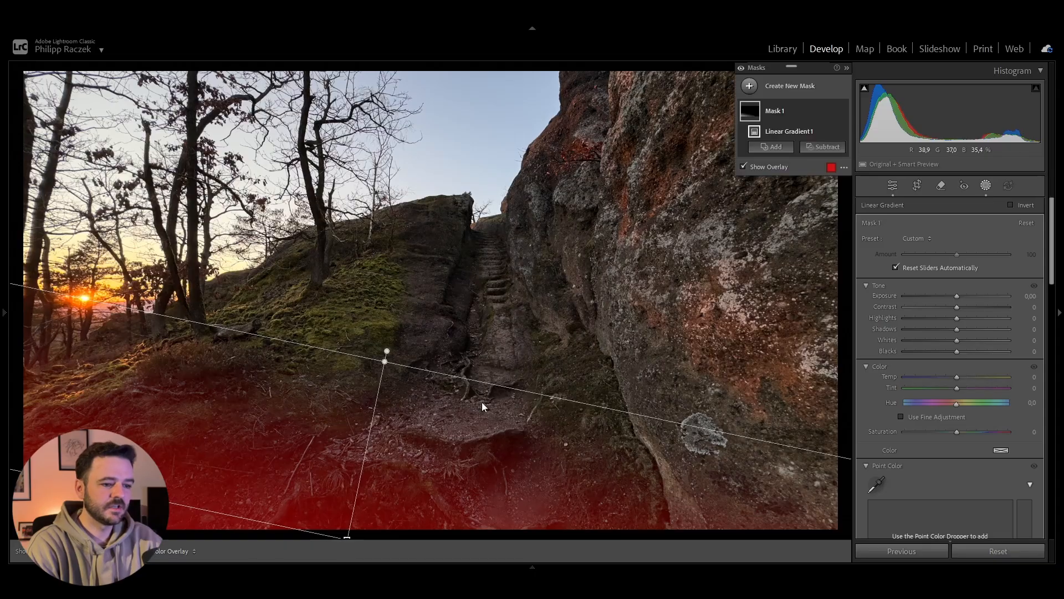
Step: Rotate the foreground linear gradient to a flatter angle and set the mask's Shadows to −36, leaving Exposure at 0
{"action": "left_click_drag", "start_coordinate": [385, 350], "coordinate": [438, 379]}
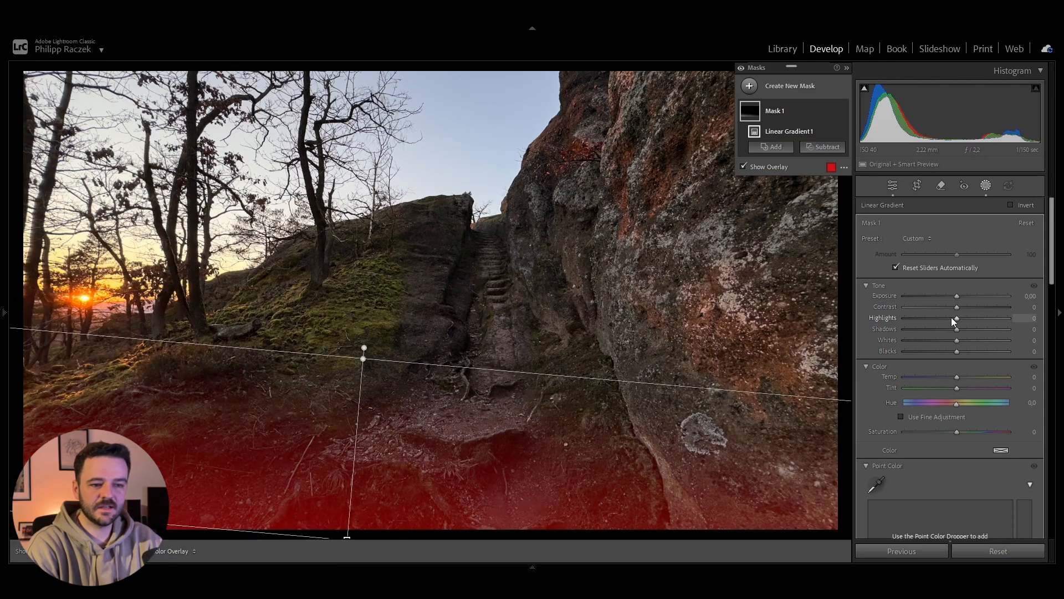
{"action": "left_click_drag", "start_coordinate": [957, 295], "coordinate": [950, 295]}
{"action": "mouse_move", "coordinate": [958, 331]}
{"action": "left_mouse_down"}
{"action": "mouse_move", "coordinate": [928, 329]}
{"action": "mouse_move", "coordinate": [938, 328]}
{"action": "left_mouse_up"}
{"action": "double_click", "coordinate": [948, 297]}
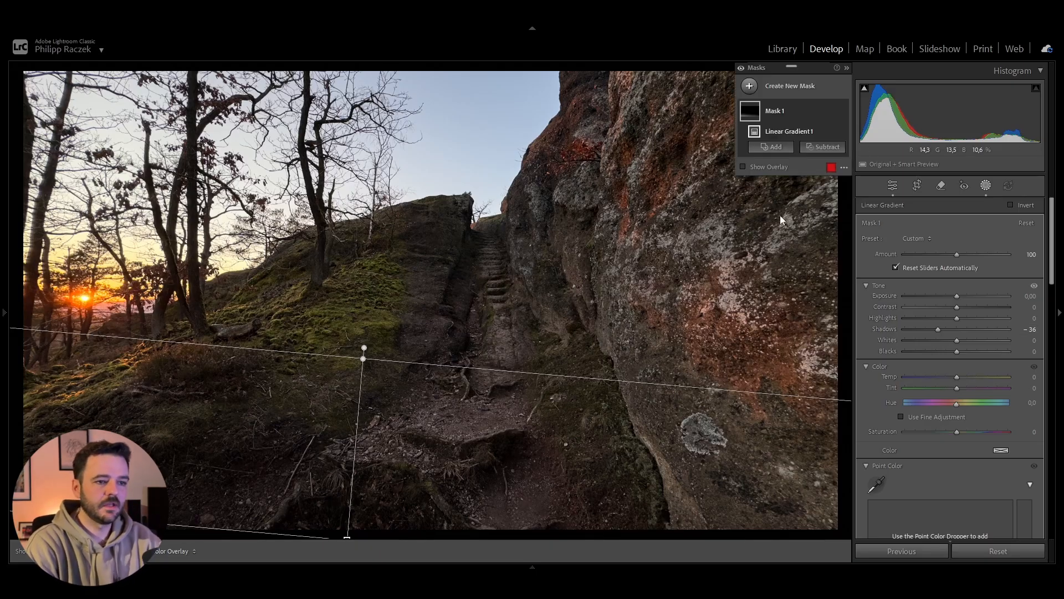
{"action": "left_click", "coordinate": [771, 146]}
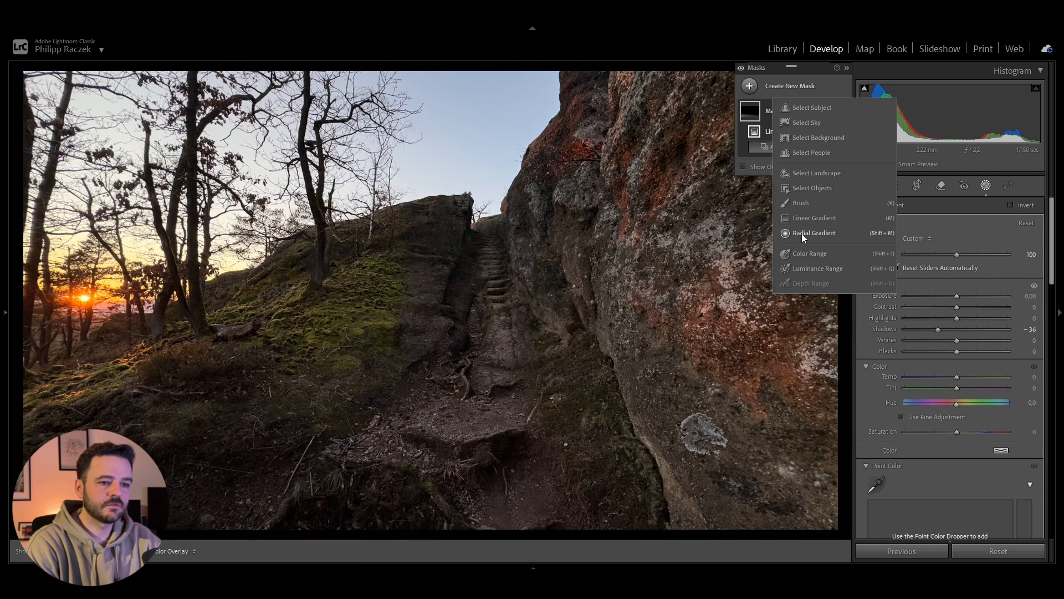
{"action": "left_click", "coordinate": [801, 202]}
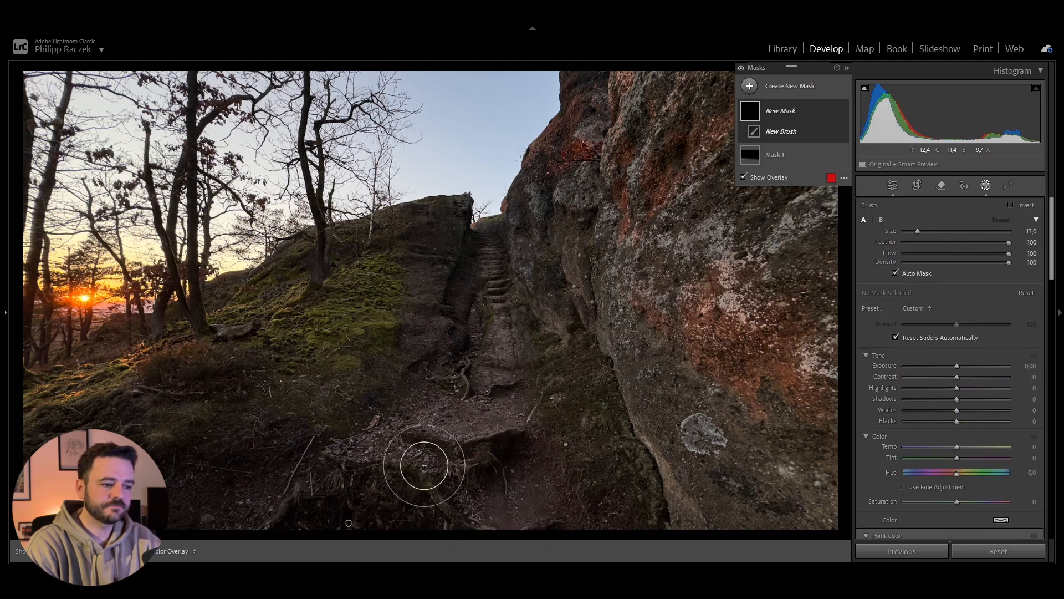
{"action": "mouse_move", "coordinate": [254, 499]}
{"action": "left_mouse_down"}
{"action": "mouse_move", "coordinate": [242, 503]}
{"action": "mouse_move", "coordinate": [339, 459]}
{"action": "mouse_move", "coordinate": [525, 494]}
{"action": "mouse_move", "coordinate": [554, 482]}
{"action": "left_mouse_up"}
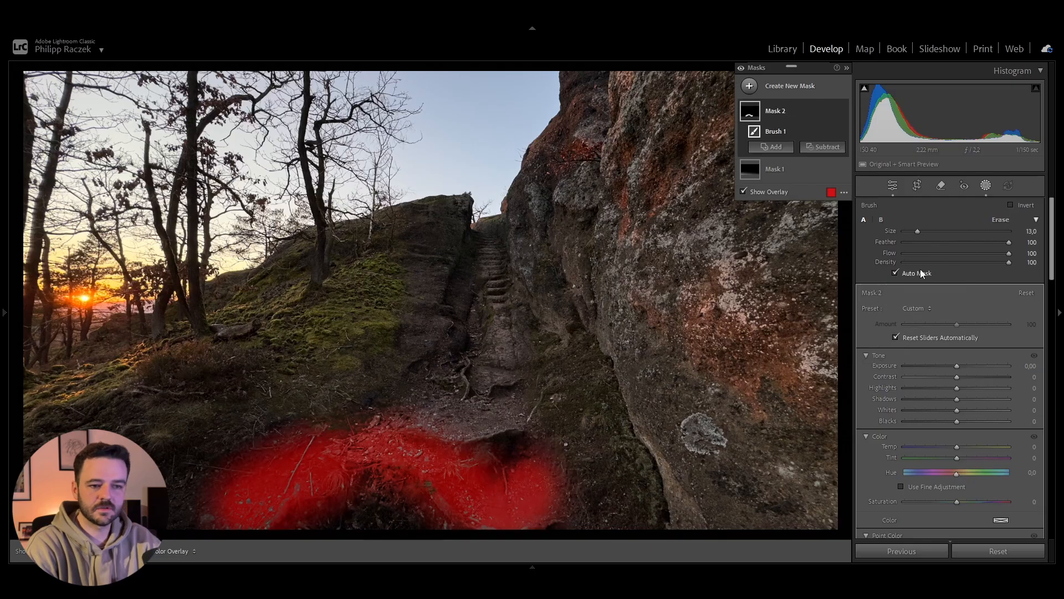
{"action": "key", "text": "ctrl+z"}
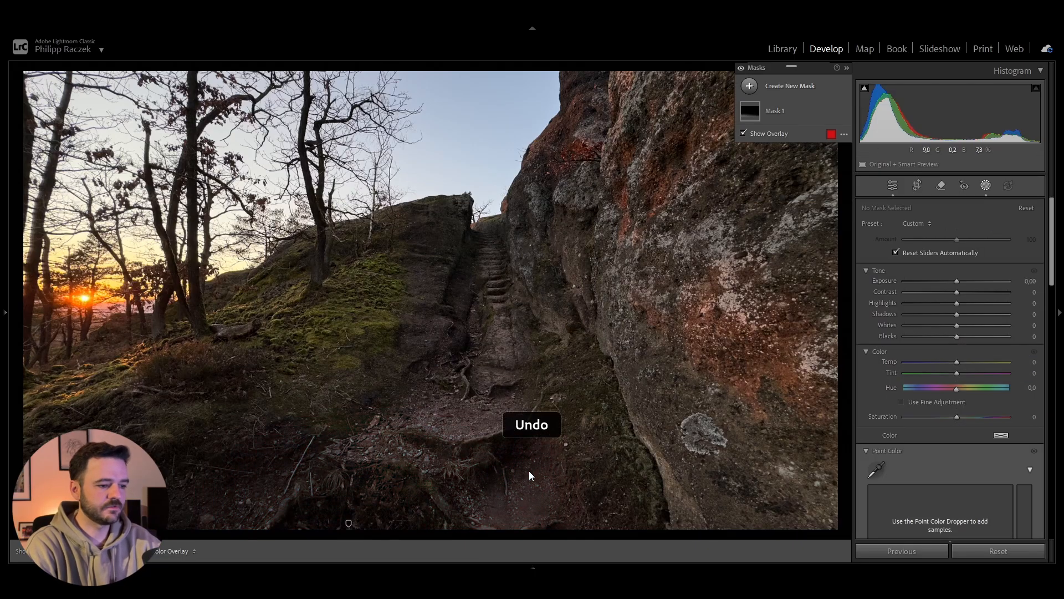
Step: Paint a new brush mask over the path and stone steps, using Size 12, Feather 100, Flow 75 and Density 76 without Auto Mask
{"action": "left_click", "coordinate": [749, 86]}
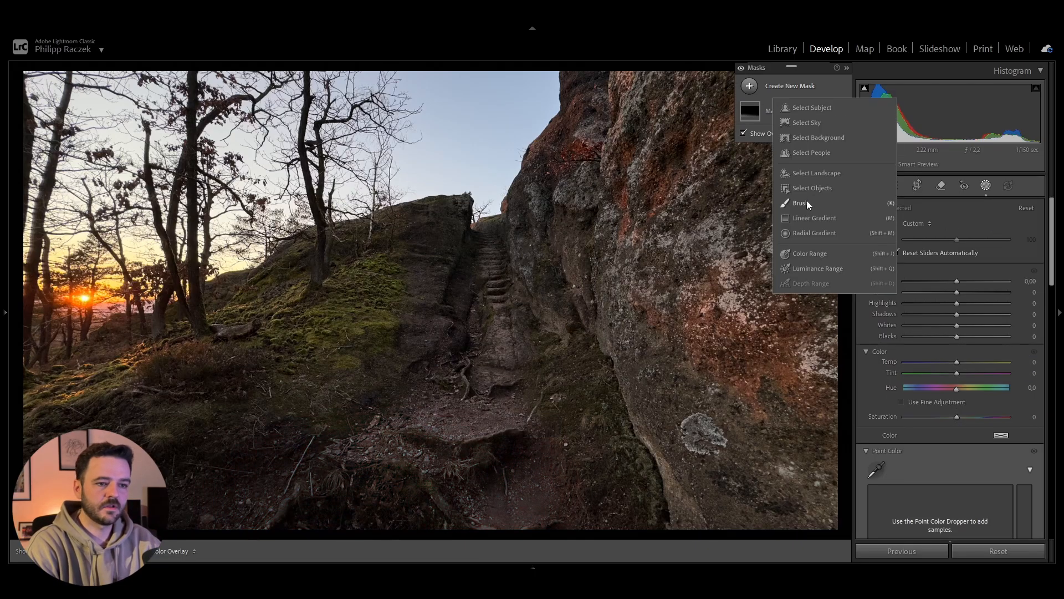
{"action": "left_click", "coordinate": [803, 203]}
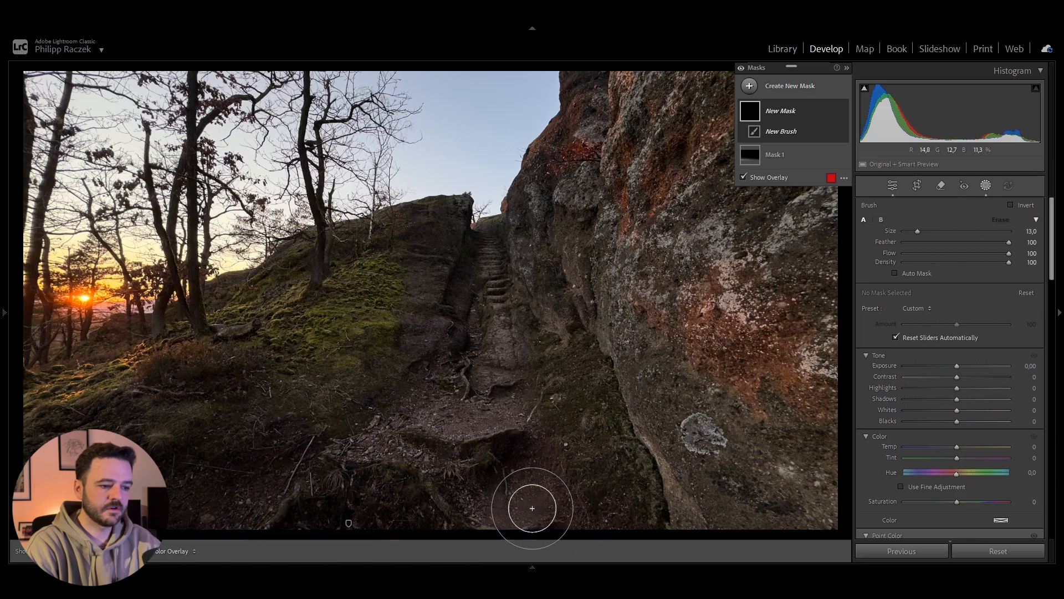
{"action": "scroll", "coordinate": [532, 509], "scroll_direction": "down", "scroll_amount": 1}
{"action": "left_click", "coordinate": [983, 263]}
{"action": "left_click", "coordinate": [982, 253]}
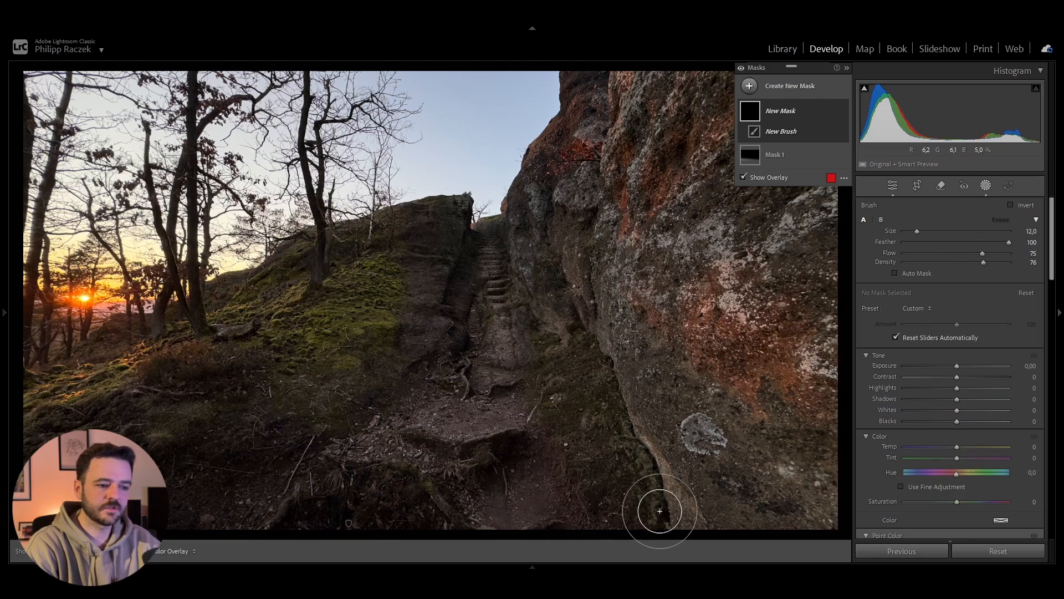
{"action": "mouse_move", "coordinate": [577, 512]}
{"action": "left_mouse_down"}
{"action": "mouse_move", "coordinate": [415, 449]}
{"action": "mouse_move", "coordinate": [349, 453]}
{"action": "mouse_move", "coordinate": [201, 529]}
{"action": "mouse_move", "coordinate": [470, 406]}
{"action": "mouse_move", "coordinate": [505, 427]}
{"action": "mouse_move", "coordinate": [455, 401]}
{"action": "mouse_move", "coordinate": [476, 353]}
{"action": "mouse_move", "coordinate": [489, 237]}
{"action": "mouse_move", "coordinate": [507, 448]}
{"action": "mouse_move", "coordinate": [561, 524]}
{"action": "mouse_move", "coordinate": [509, 520]}
{"action": "mouse_move", "coordinate": [424, 451]}
{"action": "mouse_move", "coordinate": [341, 458]}
{"action": "mouse_move", "coordinate": [247, 510]}
{"action": "left_mouse_up"}
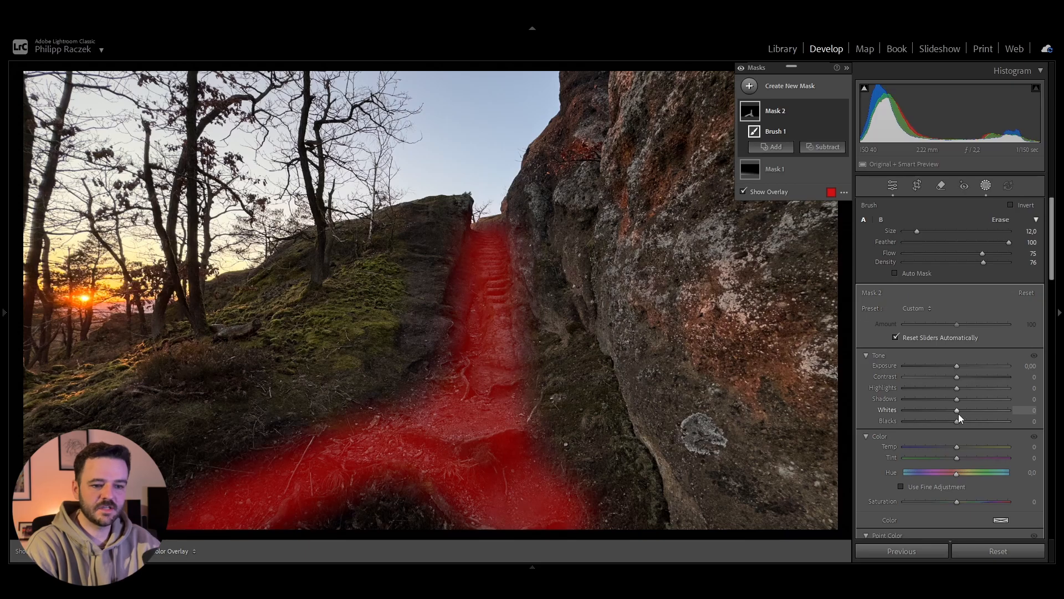
Step: Set the path mask's Whites to 69, Blacks to 11 and Clarity to 12
{"action": "left_click_drag", "start_coordinate": [956, 410], "coordinate": [991, 409]}
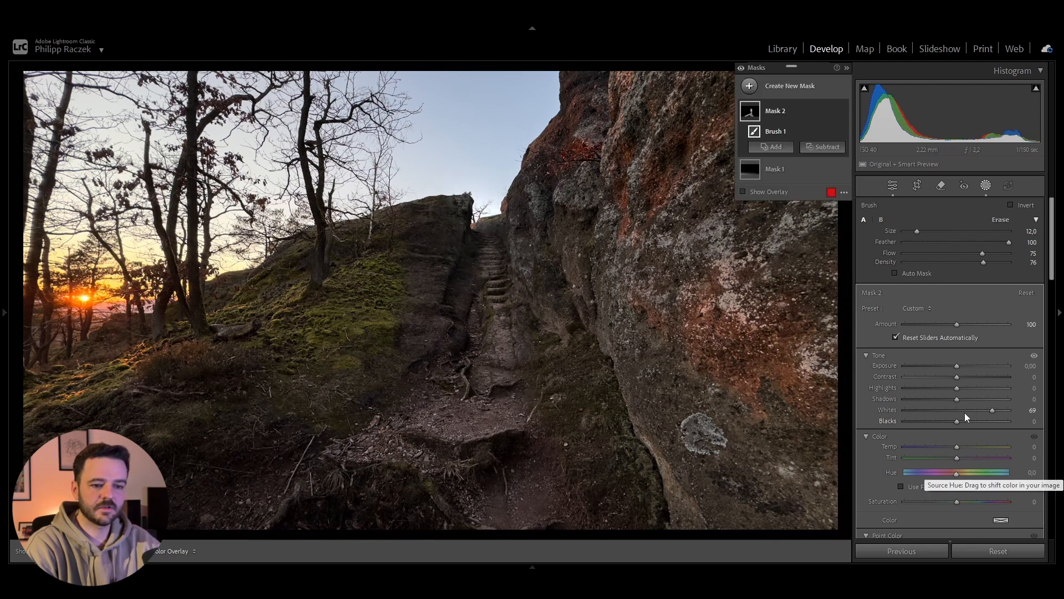
{"action": "left_click_drag", "start_coordinate": [955, 423], "coordinate": [956, 424]}
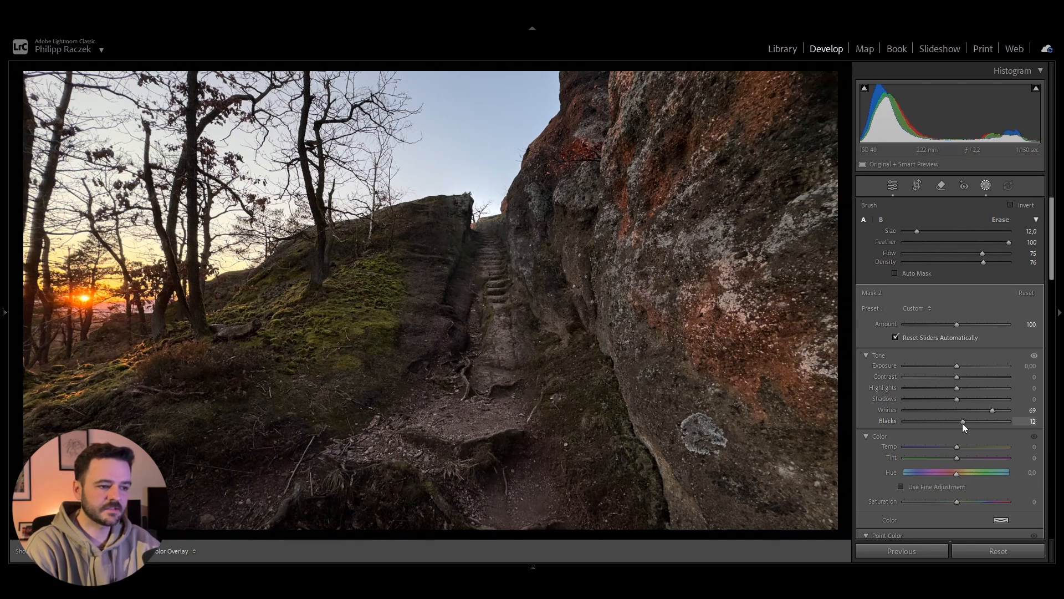
{"action": "left_click_drag", "start_coordinate": [962, 421], "coordinate": [962, 421]}
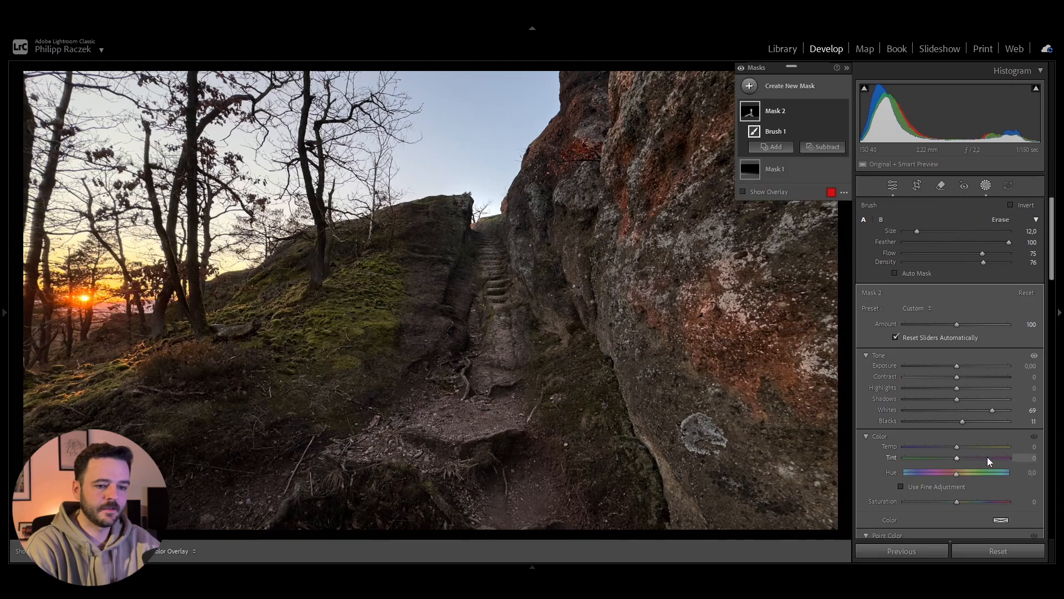
{"action": "scroll", "coordinate": [987, 457], "scroll_direction": "down", "scroll_amount": 6}
{"action": "scroll", "coordinate": [974, 428], "scroll_direction": "down", "scroll_amount": 2}
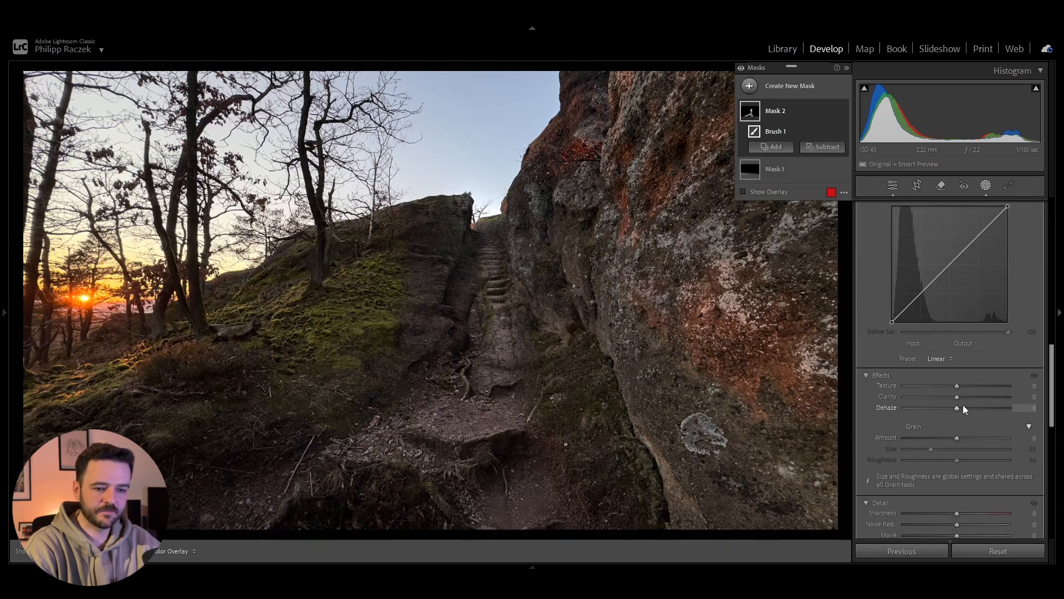
{"action": "left_click_drag", "start_coordinate": [958, 397], "coordinate": [960, 394]}
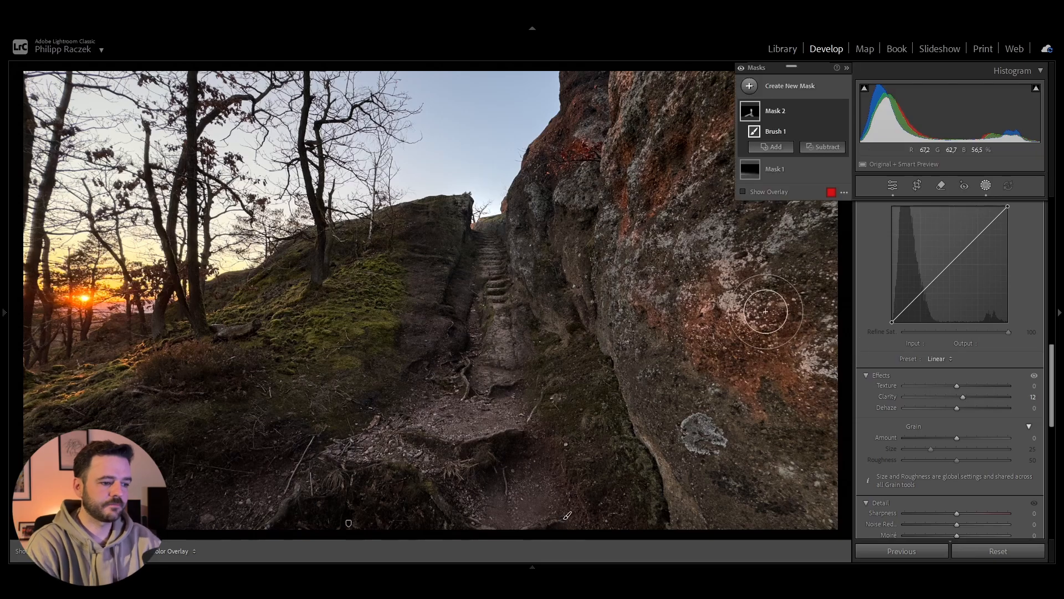
Step: Add a wide, flat radial gradient mask centred on the setting sun
{"action": "left_click", "coordinate": [749, 87]}
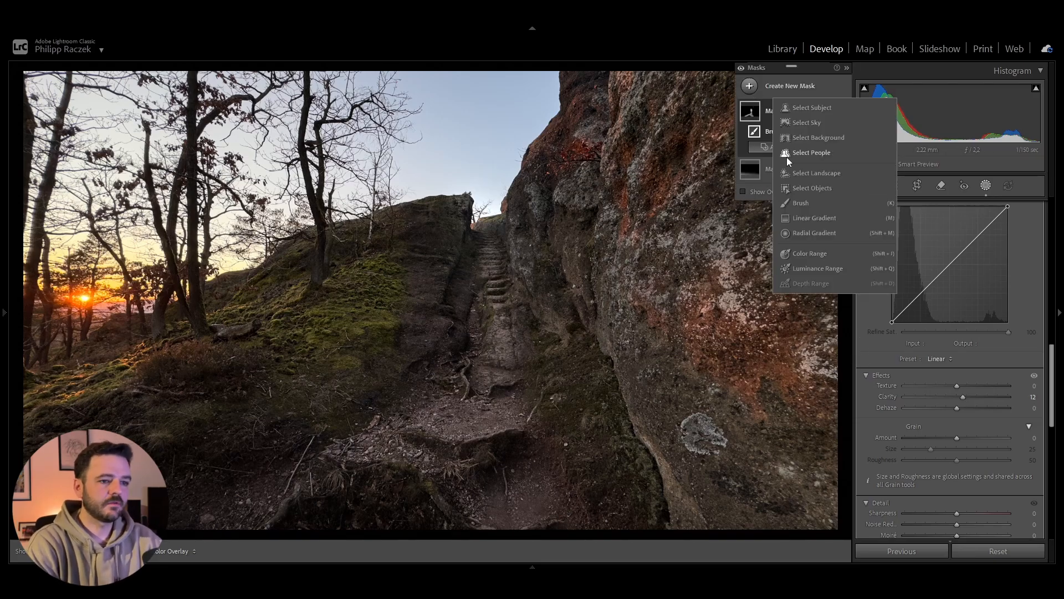
{"action": "left_click", "coordinate": [797, 237]}
{"action": "left_click_drag", "start_coordinate": [85, 298], "coordinate": [214, 317]}
Step: Set the sun mask's Exposure to 0.41, Blacks to 17, Temp to 4, Clarity to −6 and Dehaze to −8
{"action": "scroll", "coordinate": [961, 367], "scroll_direction": "up", "scroll_amount": 5}
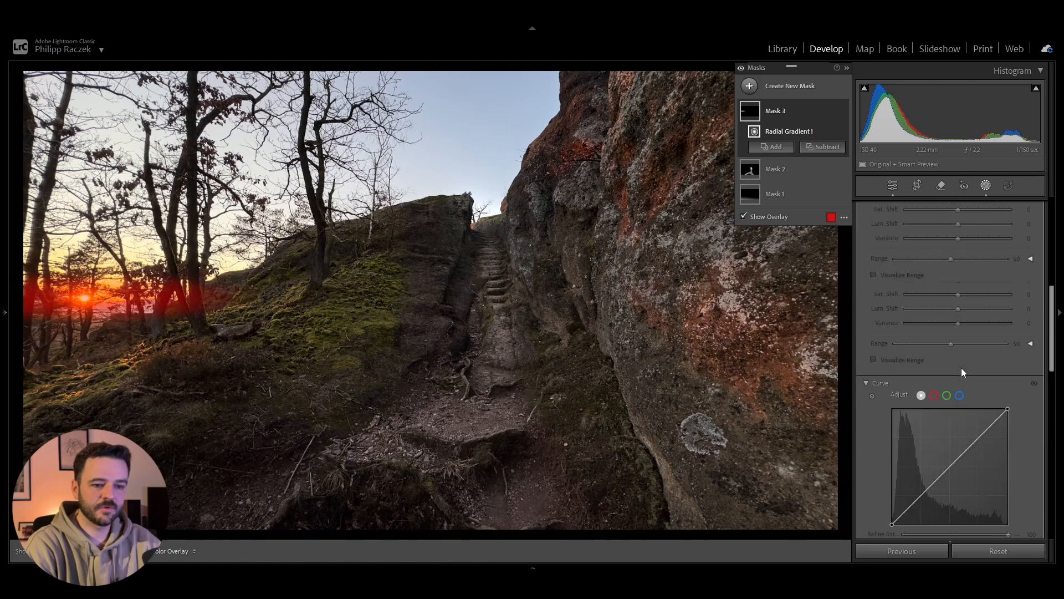
{"action": "scroll", "coordinate": [932, 347], "scroll_direction": "up", "scroll_amount": 3}
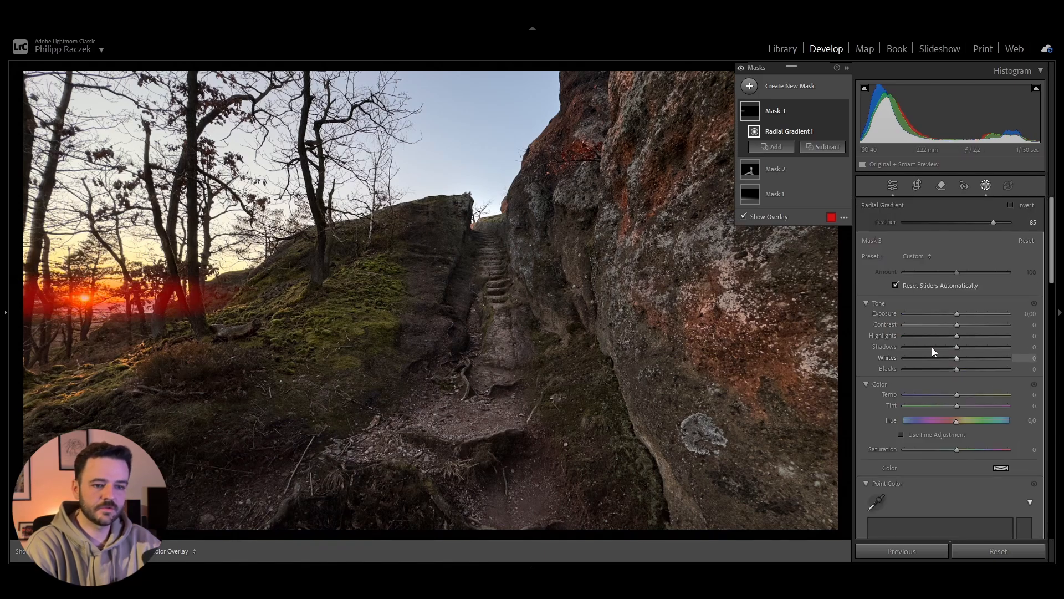
{"action": "mouse_move", "coordinate": [958, 369]}
{"action": "left_mouse_down"}
{"action": "mouse_move", "coordinate": [978, 371]}
{"action": "mouse_move", "coordinate": [965, 371]}
{"action": "left_mouse_up"}
{"action": "left_click_drag", "start_coordinate": [958, 314], "coordinate": [963, 311]}
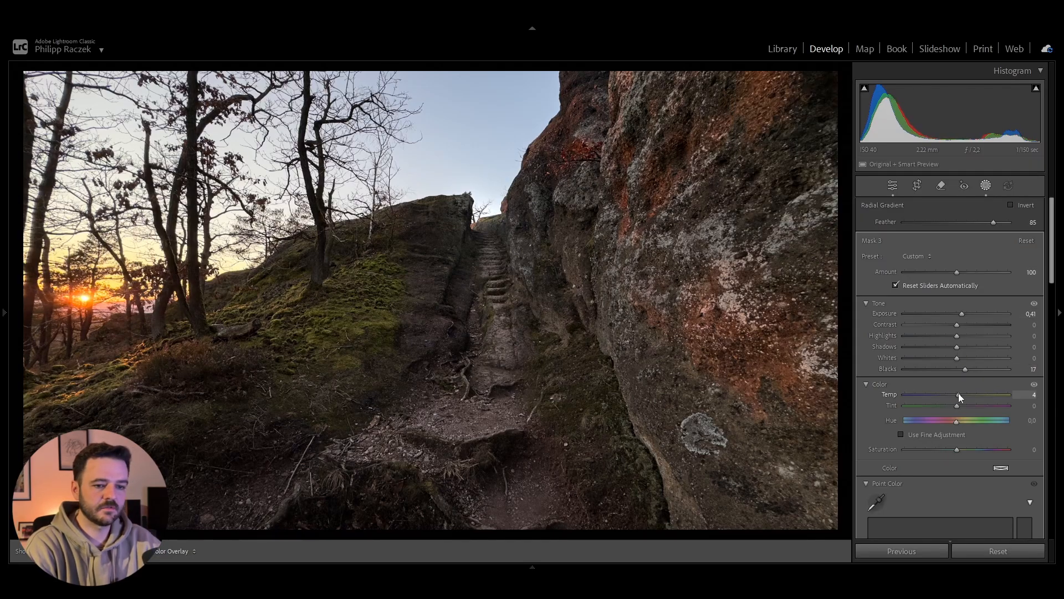
{"action": "scroll", "coordinate": [965, 427], "scroll_direction": "down", "scroll_amount": 5}
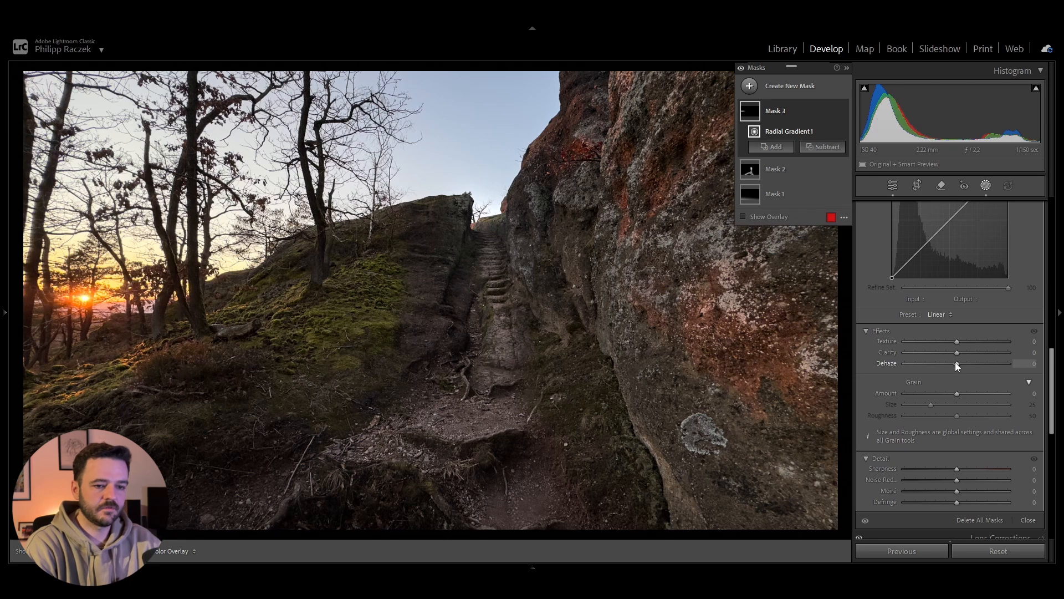
{"action": "left_click_drag", "start_coordinate": [956, 364], "coordinate": [952, 353]}
Step: Add a large radial gradient mask from the photo's left edge across the sky and mossy slope to the stairs, with Clarity −13
{"action": "left_click", "coordinate": [746, 85]}
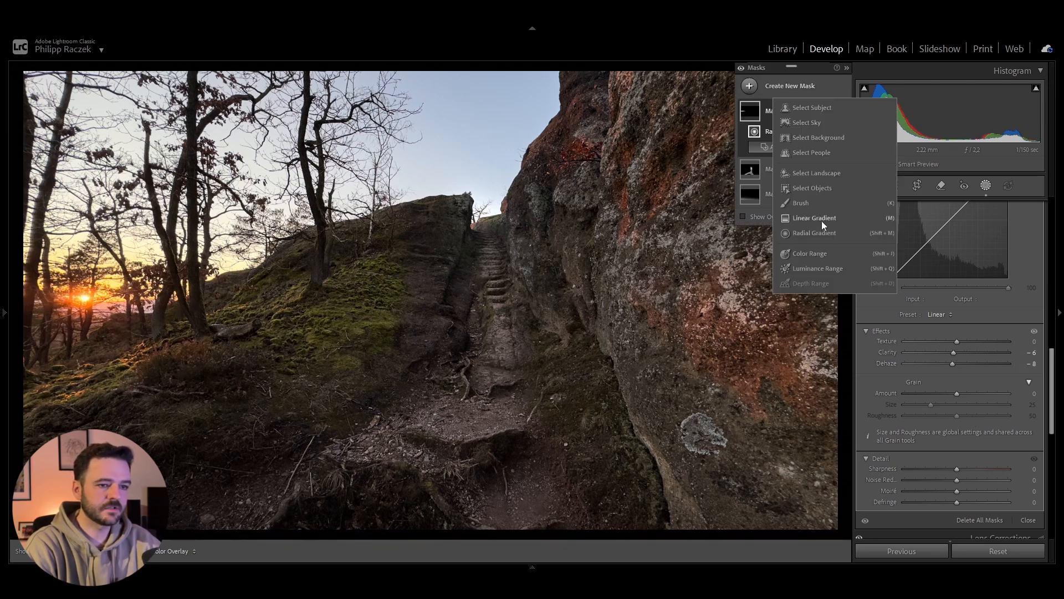
{"action": "left_click", "coordinate": [816, 232]}
{"action": "left_click_drag", "start_coordinate": [41, 219], "coordinate": [557, 471]}
{"action": "left_click_drag", "start_coordinate": [41, 220], "coordinate": [1, 221]}
{"action": "left_click_drag", "start_coordinate": [515, 221], "coordinate": [509, 221]}
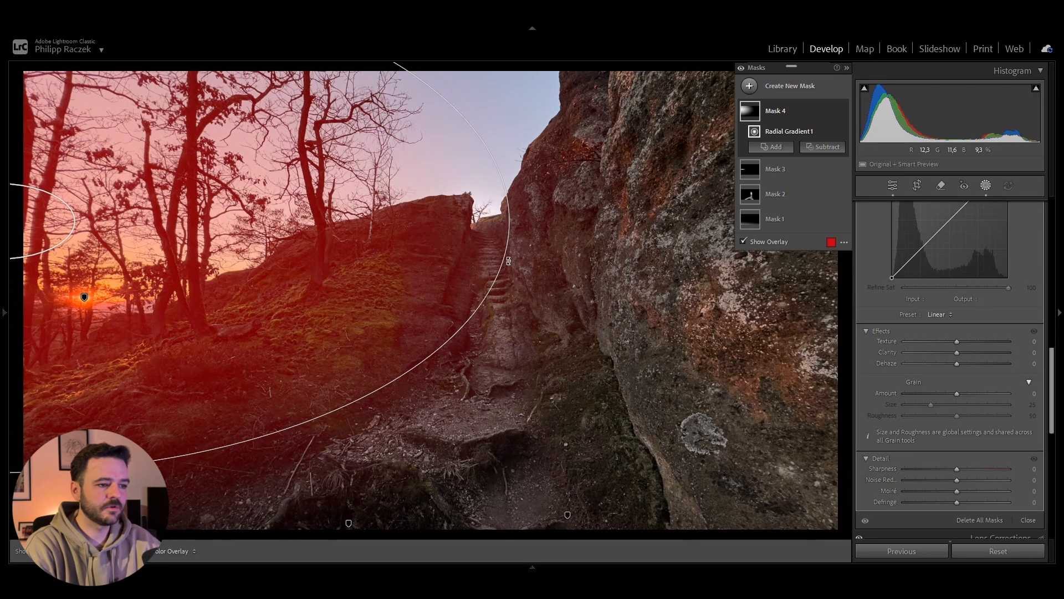
{"action": "mouse_move", "coordinate": [956, 351]}
{"action": "left_mouse_down"}
{"action": "mouse_move", "coordinate": [887, 348]}
{"action": "mouse_move", "coordinate": [946, 353]}
{"action": "left_mouse_up"}
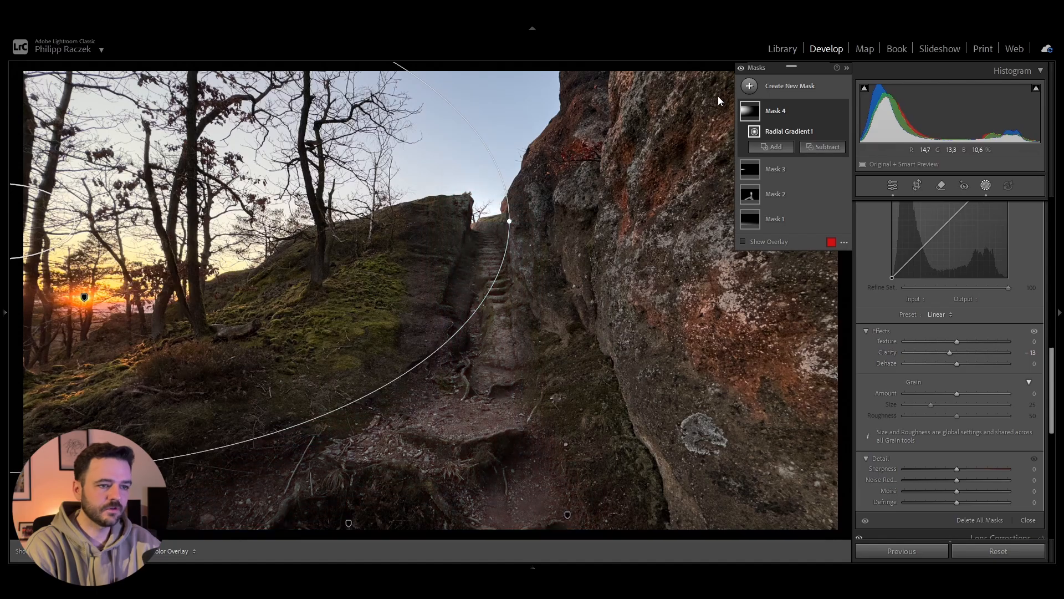
Step: Create a Color Range mask by sampling the blue sky beside the rock, with Refine set to 30
{"action": "left_click", "coordinate": [771, 146]}
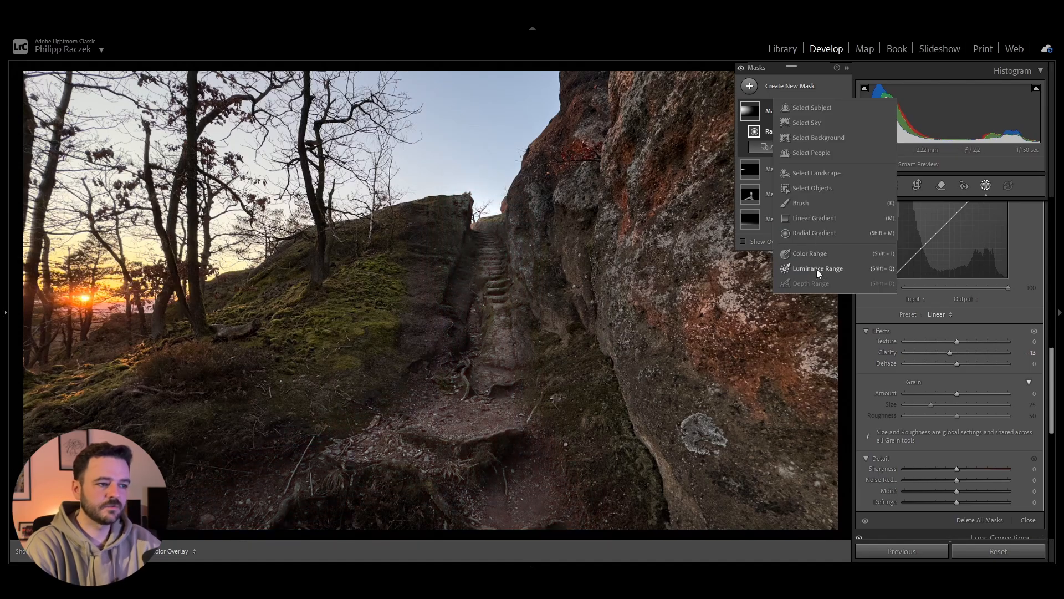
{"action": "left_click", "coordinate": [816, 257]}
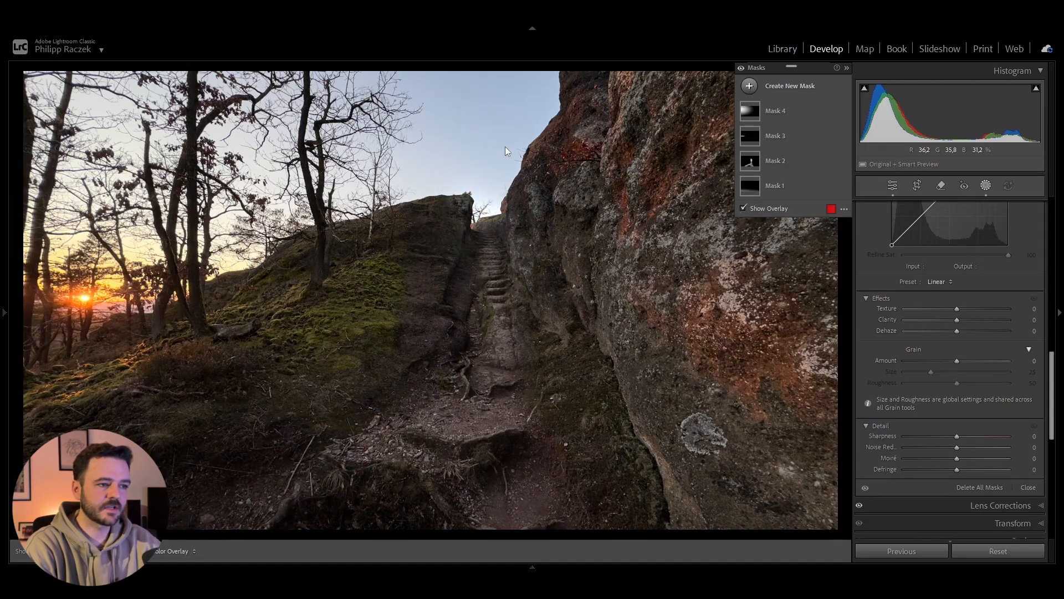
{"action": "left_click", "coordinate": [490, 134]}
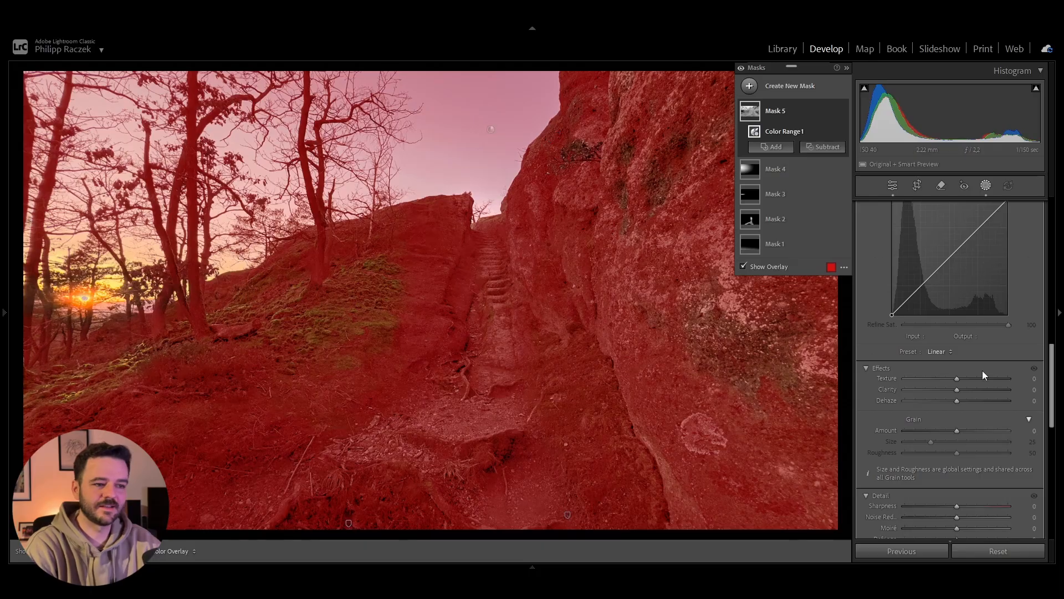
{"action": "scroll", "coordinate": [982, 370], "scroll_direction": "up", "scroll_amount": 5}
{"action": "scroll", "coordinate": [982, 370], "scroll_direction": "up", "scroll_amount": 3}
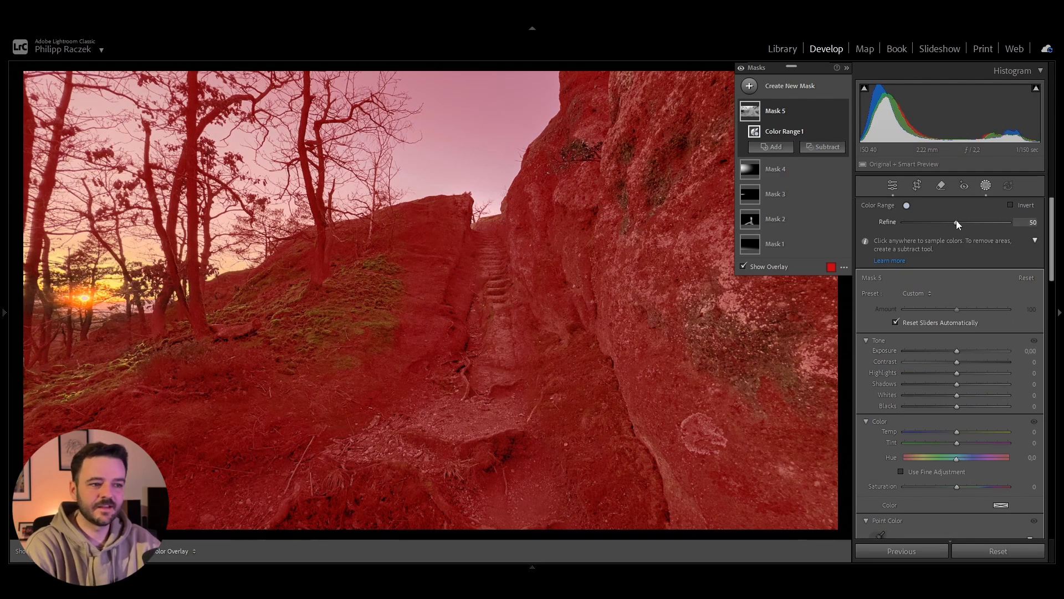
{"action": "mouse_move", "coordinate": [956, 220]}
{"action": "left_mouse_down"}
{"action": "mouse_move", "coordinate": [917, 218]}
{"action": "mouse_move", "coordinate": [936, 223]}
{"action": "left_mouse_up"}
Step: Intersect the Color Range mask with a Select Sky selection
{"action": "right_click", "coordinate": [754, 113]}
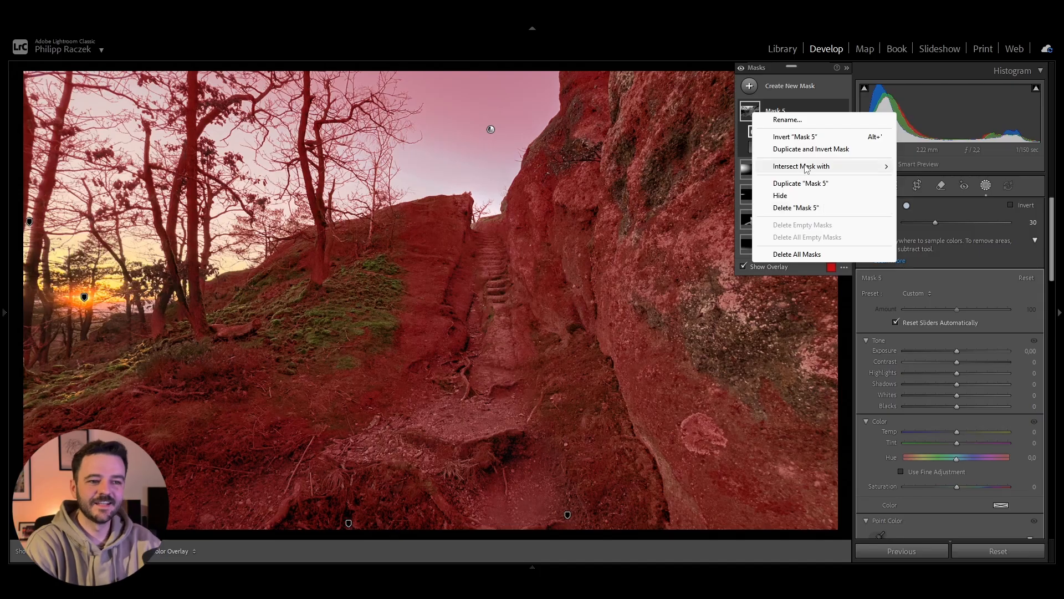
{"action": "mouse_move", "coordinate": [806, 167]}
{"action": "left_click", "coordinate": [915, 180]}
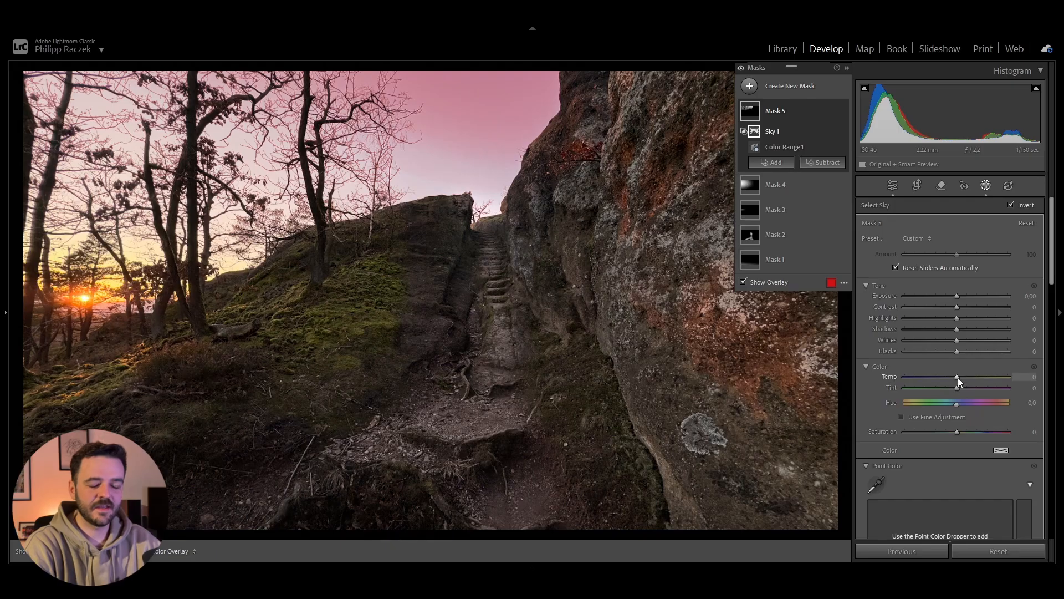
Step: Set the sky mask's Temp to −10, Saturation to 10, Whites to 41 and Highlights to −12
{"action": "left_click", "coordinate": [957, 432]}
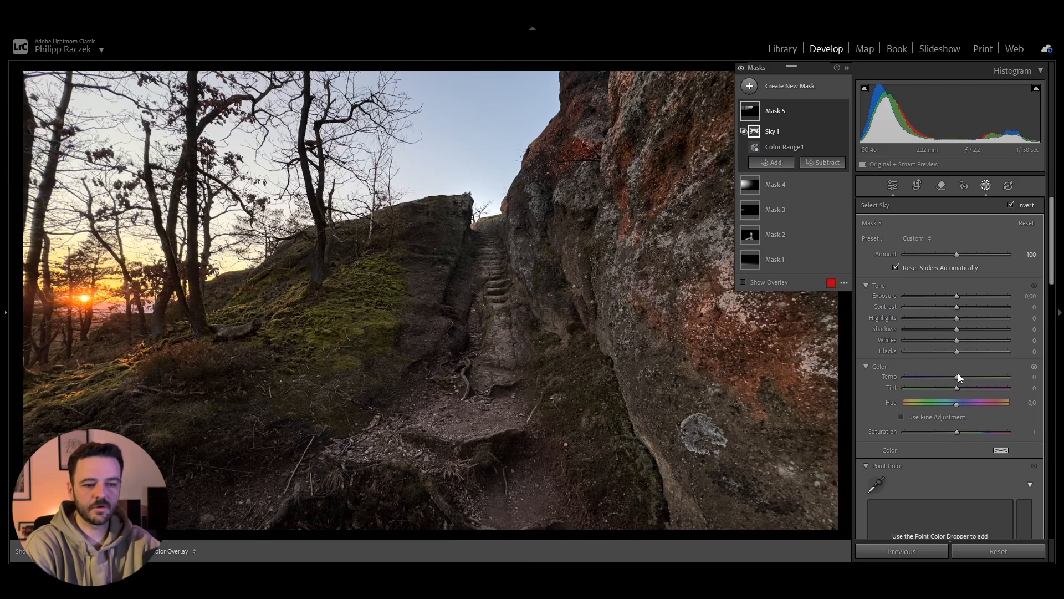
{"action": "left_click_drag", "start_coordinate": [956, 378], "coordinate": [945, 377]}
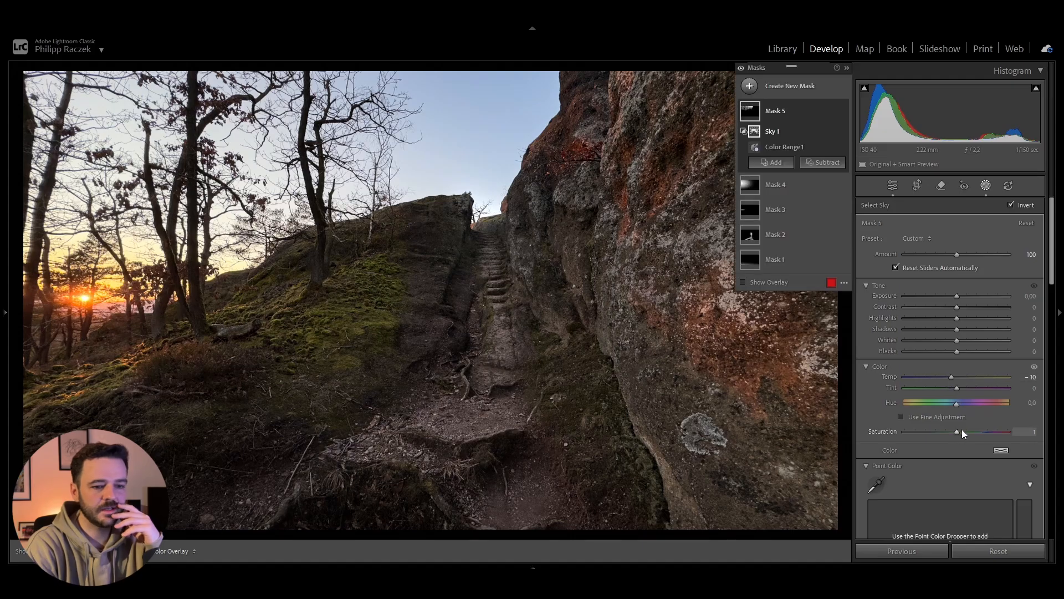
{"action": "left_click_drag", "start_coordinate": [957, 431], "coordinate": [966, 430]}
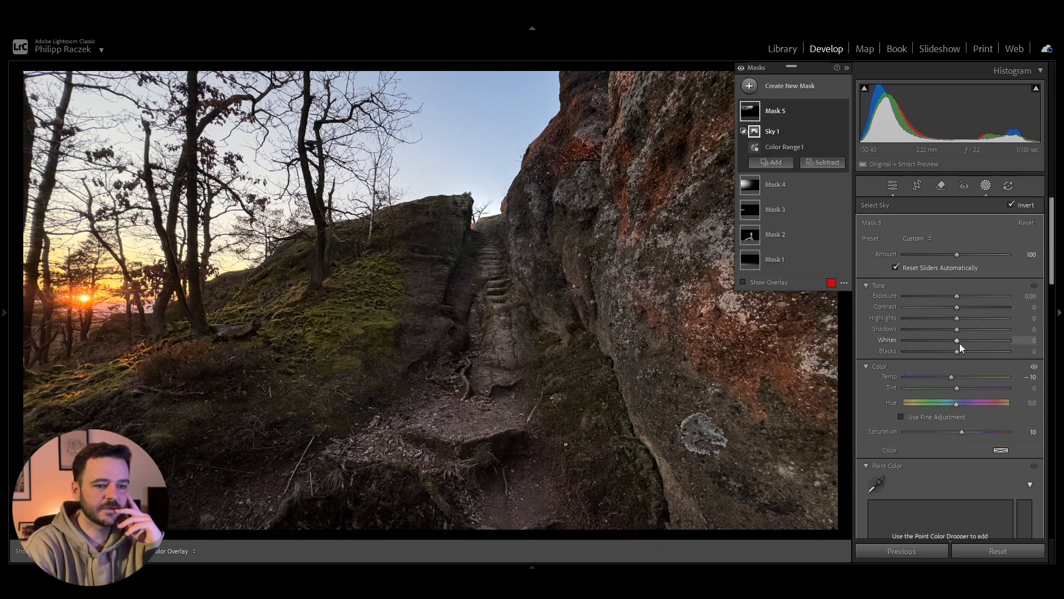
{"action": "left_click_drag", "start_coordinate": [956, 340], "coordinate": [969, 340]}
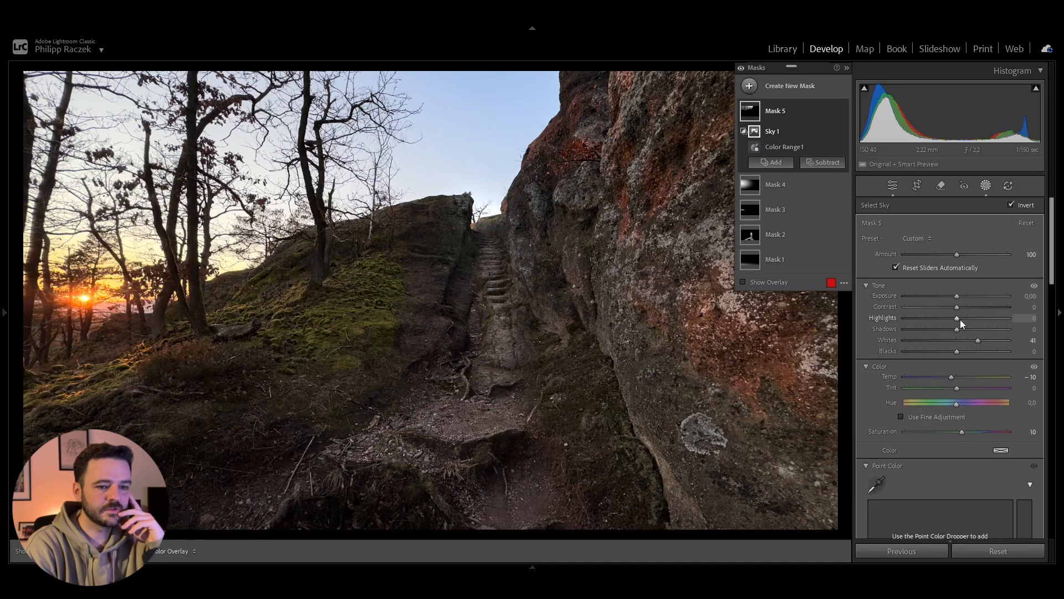
{"action": "left_click_drag", "start_coordinate": [957, 318], "coordinate": [952, 314]}
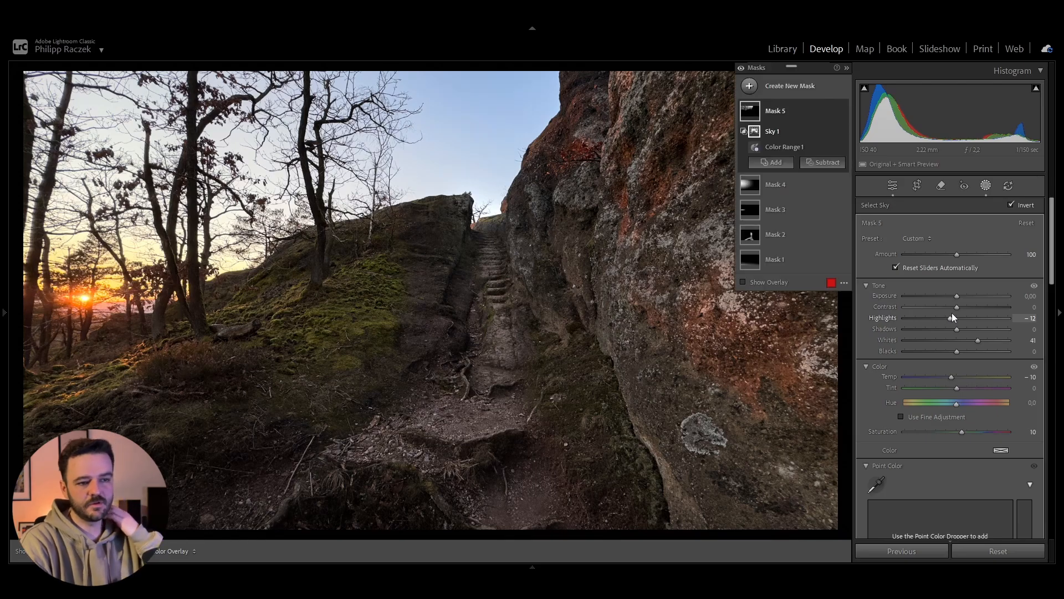
Step: Start a new brush mask with brush Size 13, Flow 60 and Density 58
{"action": "left_click", "coordinate": [750, 86]}
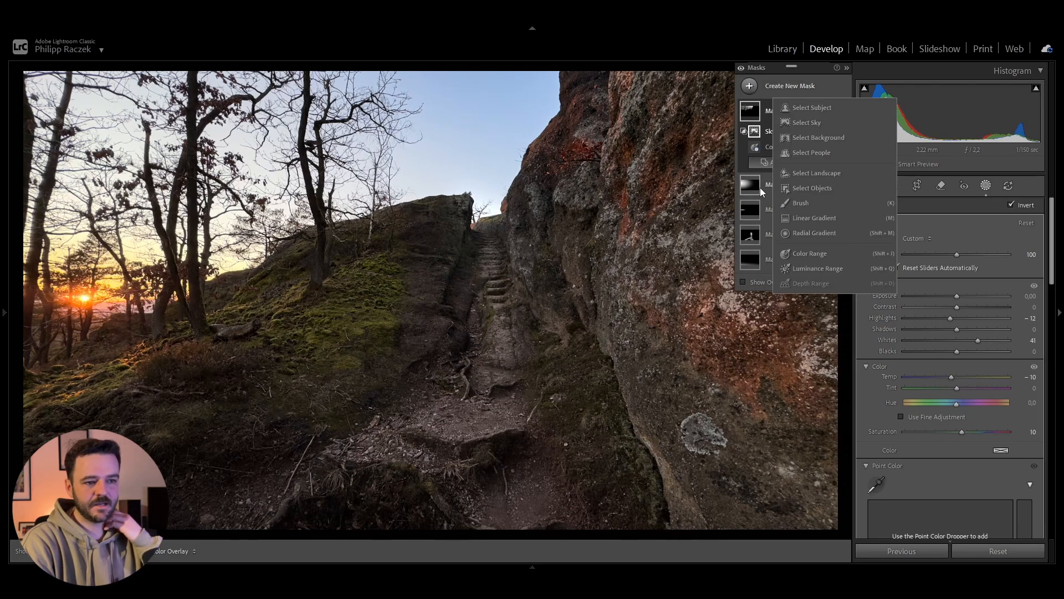
{"action": "left_click", "coordinate": [802, 203]}
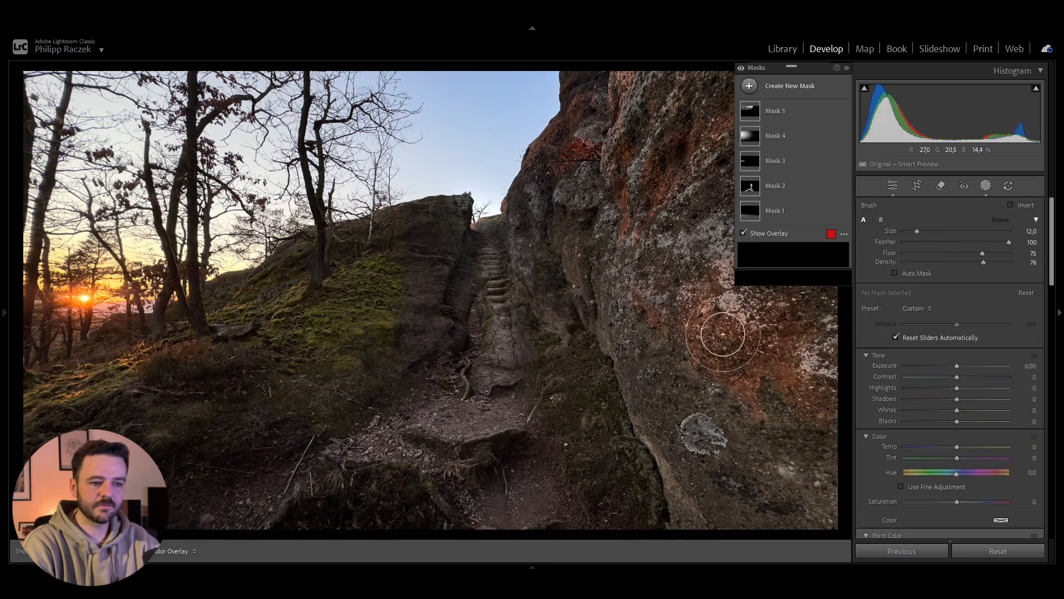
{"action": "scroll", "coordinate": [789, 314], "scroll_direction": "down", "scroll_amount": 1}
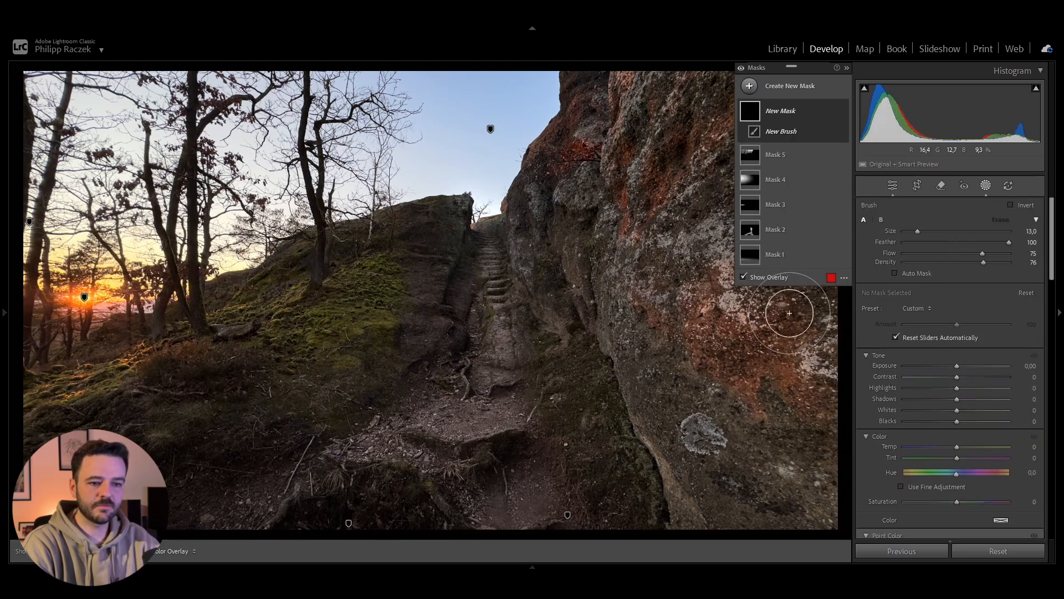
{"action": "left_click", "coordinate": [966, 253]}
{"action": "left_click", "coordinate": [966, 262]}
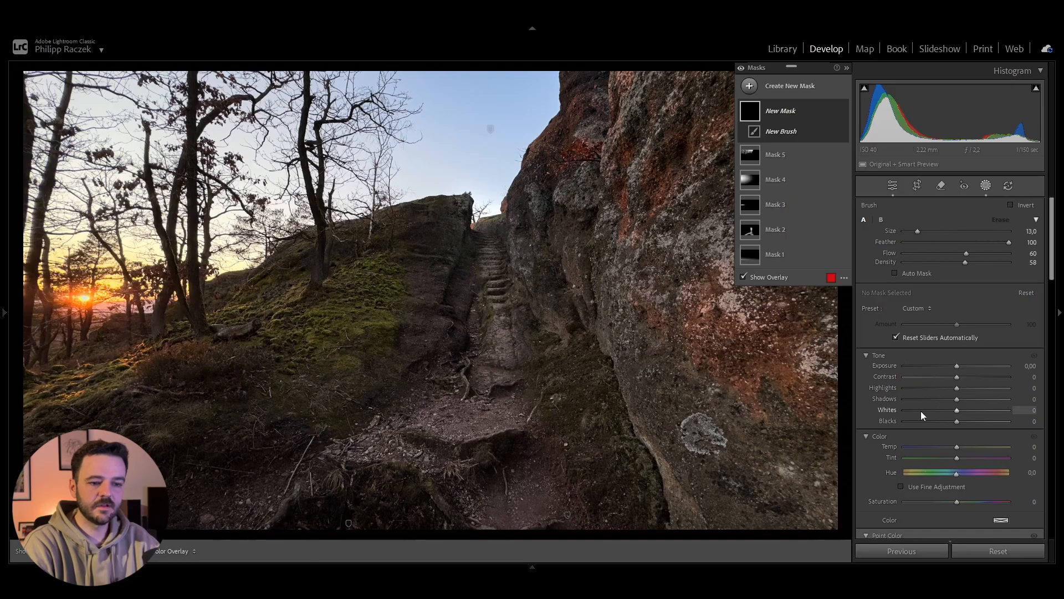
{"action": "key", "text": "z"}
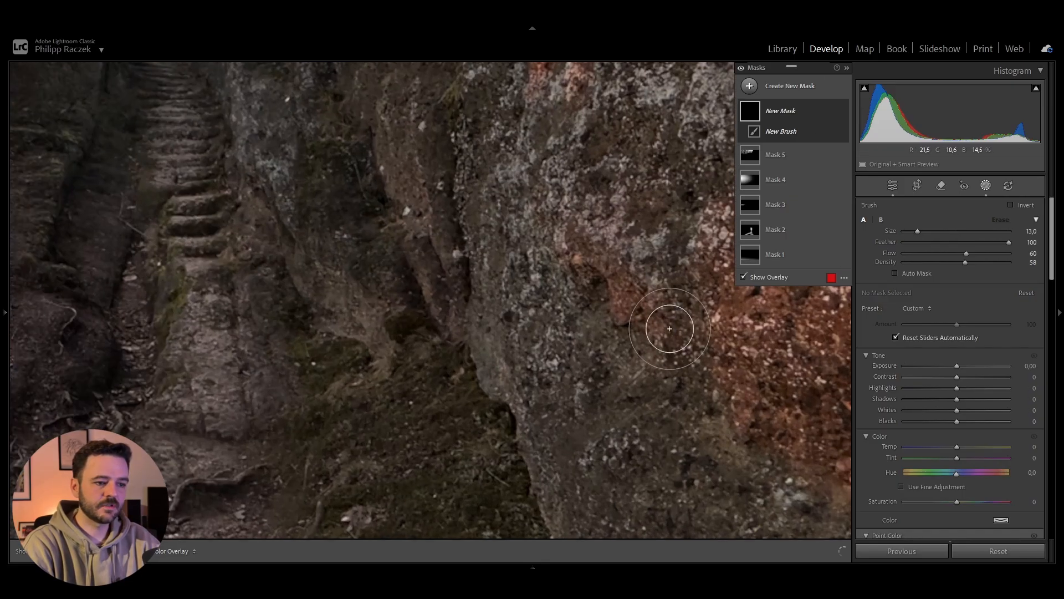
{"action": "left_click", "coordinate": [670, 330]}
{"action": "key", "text": "ctrl+z"}
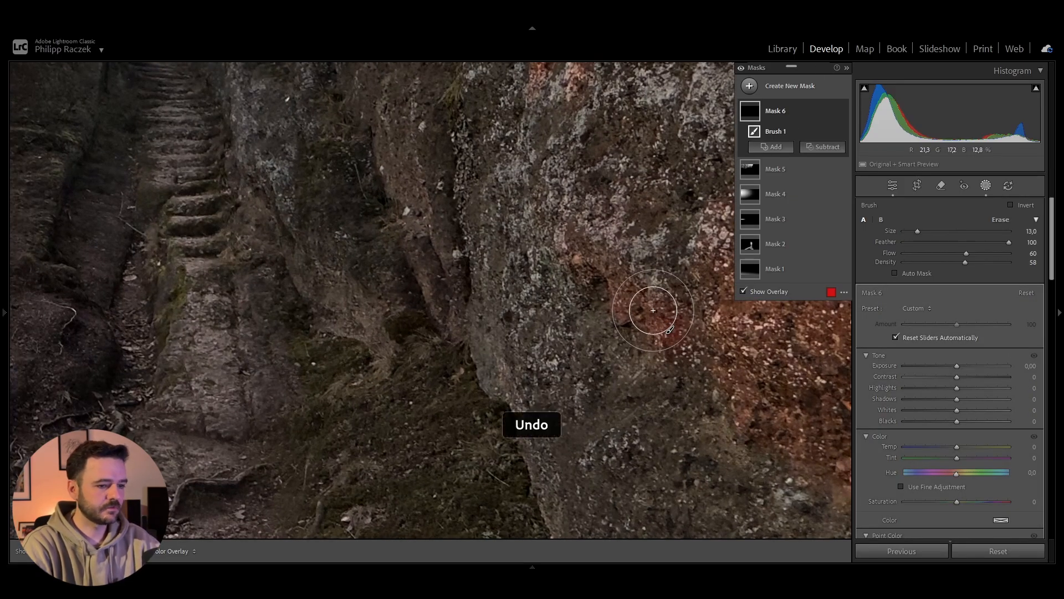
{"action": "key", "text": "z"}
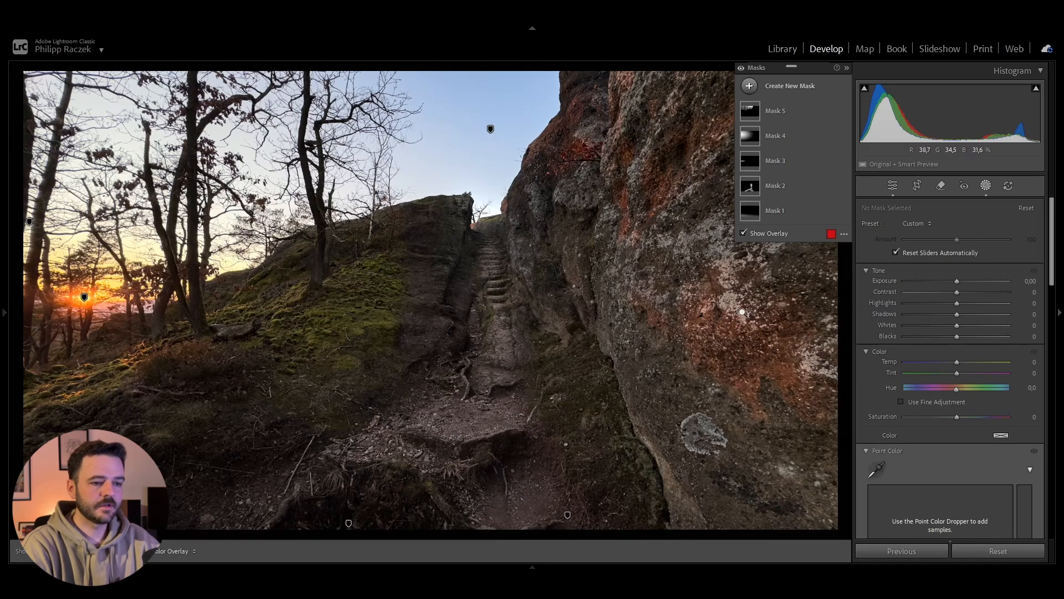
Step: Paint a new brush mask over the reddish patches of the rock wall, reducing the brush size to 9
{"action": "left_click_drag", "start_coordinate": [745, 313], "coordinate": [777, 302]}
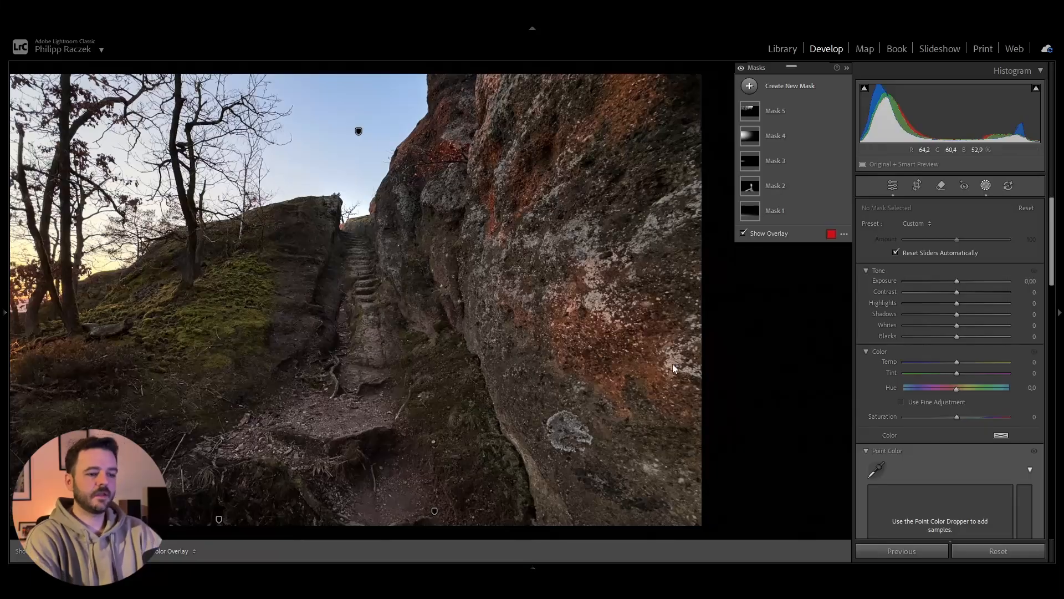
{"action": "left_click", "coordinate": [750, 86]}
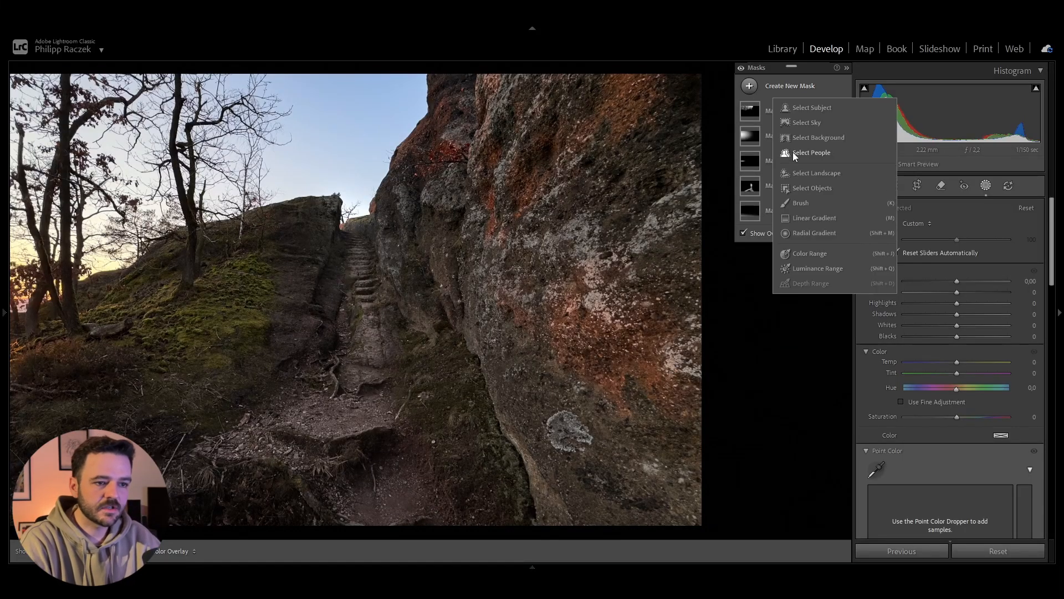
{"action": "left_click", "coordinate": [798, 203]}
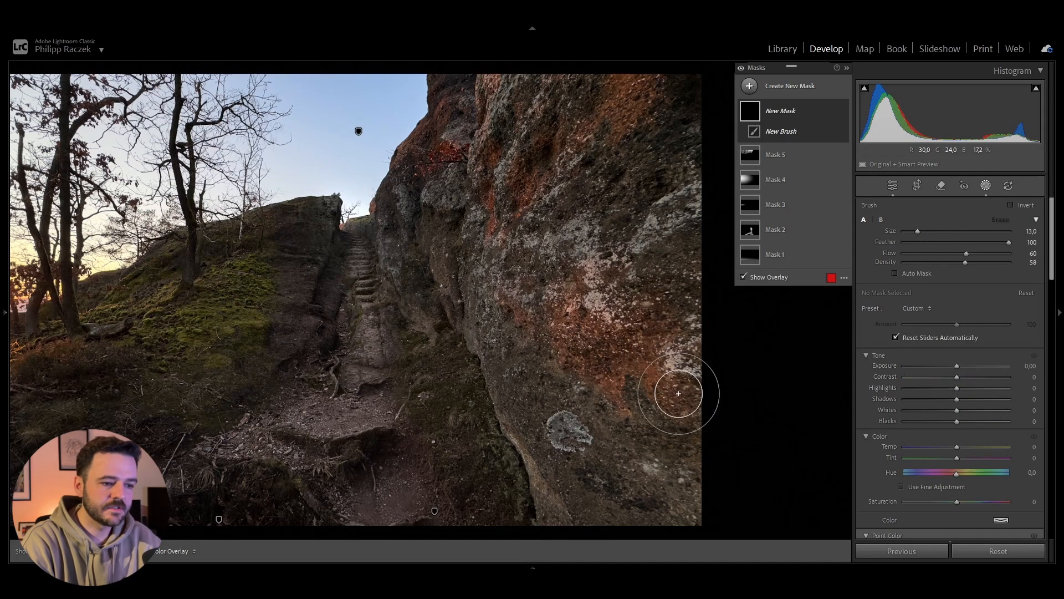
{"action": "mouse_move", "coordinate": [657, 386]}
{"action": "left_mouse_down"}
{"action": "mouse_move", "coordinate": [635, 367]}
{"action": "mouse_move", "coordinate": [608, 370]}
{"action": "mouse_move", "coordinate": [615, 391]}
{"action": "mouse_move", "coordinate": [505, 308]}
{"action": "mouse_move", "coordinate": [587, 330]}
{"action": "mouse_move", "coordinate": [554, 293]}
{"action": "mouse_move", "coordinate": [596, 283]}
{"action": "mouse_move", "coordinate": [648, 311]}
{"action": "mouse_move", "coordinate": [648, 328]}
{"action": "mouse_move", "coordinate": [591, 322]}
{"action": "mouse_move", "coordinate": [667, 295]}
{"action": "mouse_move", "coordinate": [643, 296]}
{"action": "left_mouse_up"}
{"action": "mouse_move", "coordinate": [501, 199]}
{"action": "left_mouse_down"}
{"action": "mouse_move", "coordinate": [492, 209]}
{"action": "mouse_move", "coordinate": [618, 82]}
{"action": "mouse_move", "coordinate": [606, 111]}
{"action": "mouse_move", "coordinate": [515, 145]}
{"action": "left_mouse_up"}
{"action": "mouse_move", "coordinate": [443, 148]}
{"action": "left_mouse_down"}
{"action": "mouse_move", "coordinate": [422, 160]}
{"action": "mouse_move", "coordinate": [494, 161]}
{"action": "left_mouse_up"}
{"action": "mouse_move", "coordinate": [419, 162]}
{"action": "left_mouse_down"}
{"action": "mouse_move", "coordinate": [422, 138]}
{"action": "mouse_move", "coordinate": [405, 141]}
{"action": "mouse_move", "coordinate": [492, 78]}
{"action": "mouse_move", "coordinate": [508, 75]}
{"action": "mouse_move", "coordinate": [535, 96]}
{"action": "mouse_move", "coordinate": [524, 123]}
{"action": "mouse_move", "coordinate": [544, 105]}
{"action": "mouse_move", "coordinate": [524, 107]}
{"action": "mouse_move", "coordinate": [563, 79]}
{"action": "mouse_move", "coordinate": [598, 108]}
{"action": "left_mouse_up"}
{"action": "scroll", "coordinate": [417, 147], "scroll_direction": "down", "scroll_amount": 4}
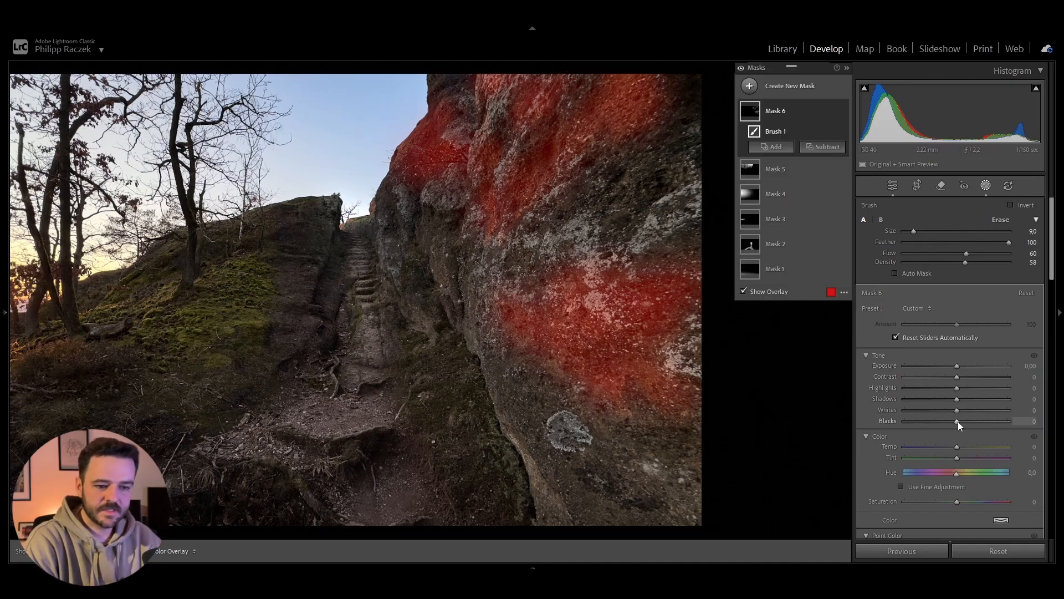
Step: Set the rock brush mask's Blacks to 30, Exposure to 0.45, Temp to 11 and Saturation to 16, and leave masking
{"action": "mouse_move", "coordinate": [957, 422]}
{"action": "left_mouse_down"}
{"action": "mouse_move", "coordinate": [1009, 421]}
{"action": "mouse_move", "coordinate": [973, 421]}
{"action": "left_mouse_up"}
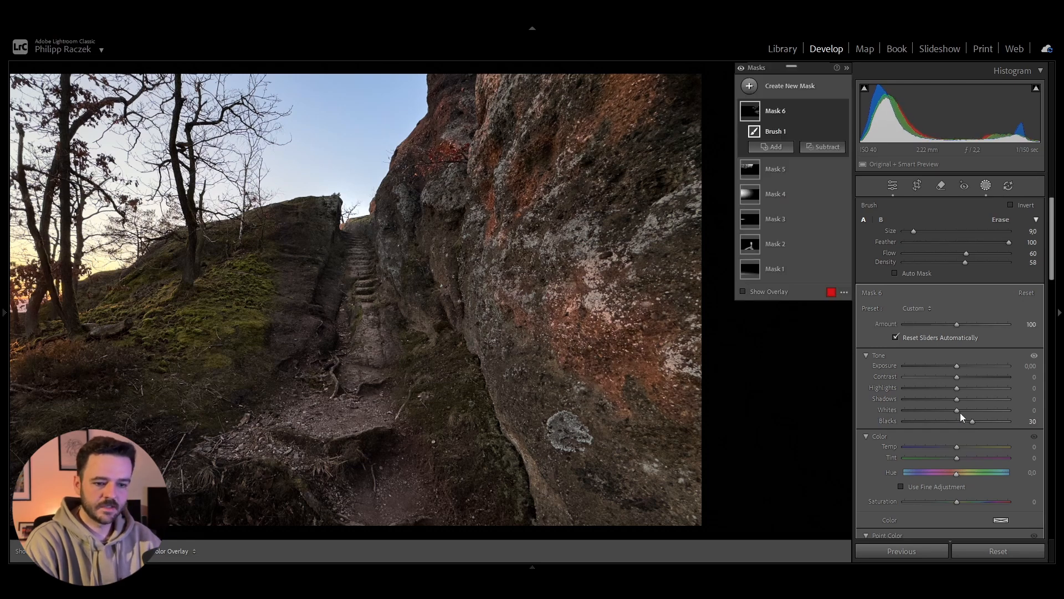
{"action": "left_click_drag", "start_coordinate": [956, 367], "coordinate": [962, 365]}
{"action": "left_click_drag", "start_coordinate": [957, 446], "coordinate": [962, 447]}
{"action": "left_click_drag", "start_coordinate": [956, 501], "coordinate": [964, 501]}
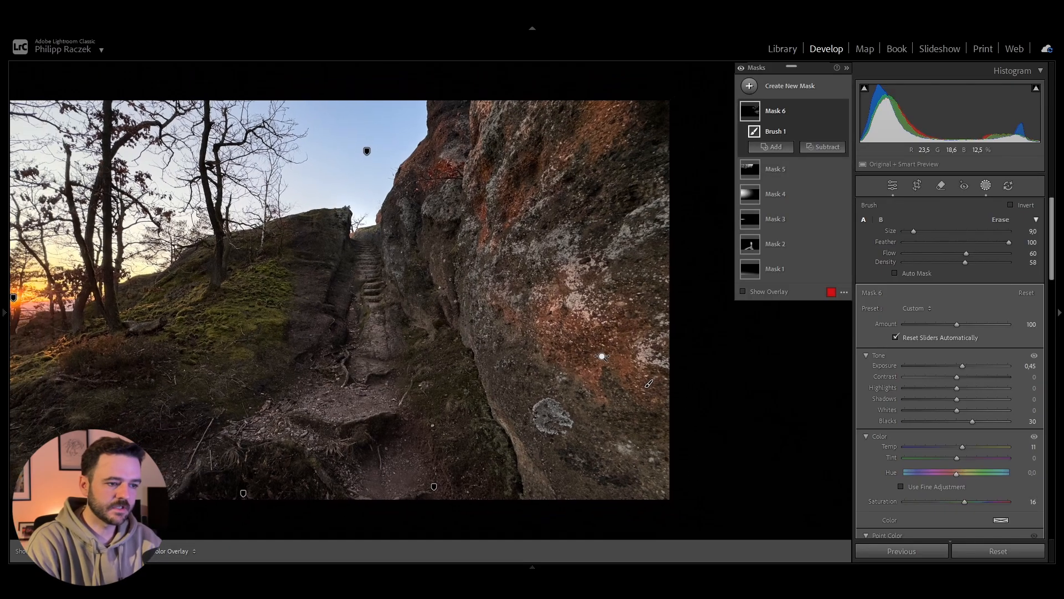
{"action": "left_click_drag", "start_coordinate": [401, 335], "coordinate": [487, 340]}
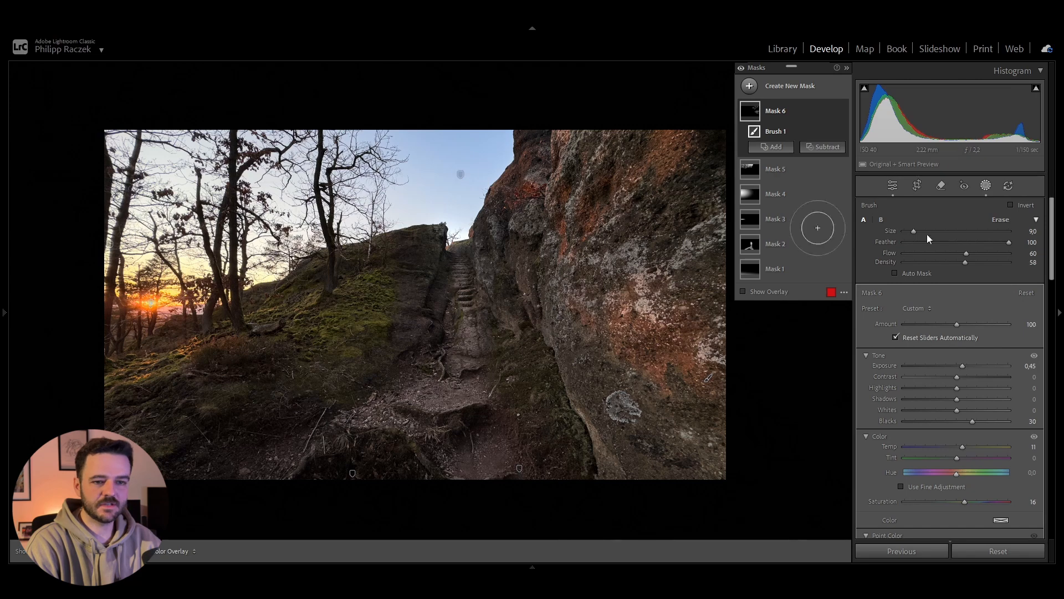
{"action": "scroll", "coordinate": [1008, 400], "scroll_direction": "down", "scroll_amount": 15}
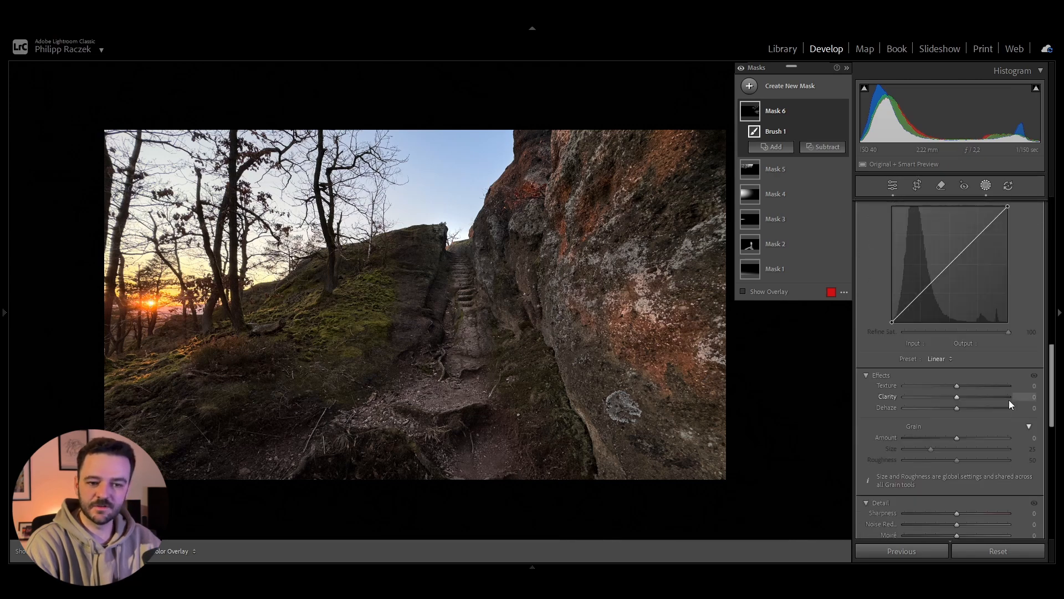
{"action": "left_click", "coordinate": [1028, 393]}
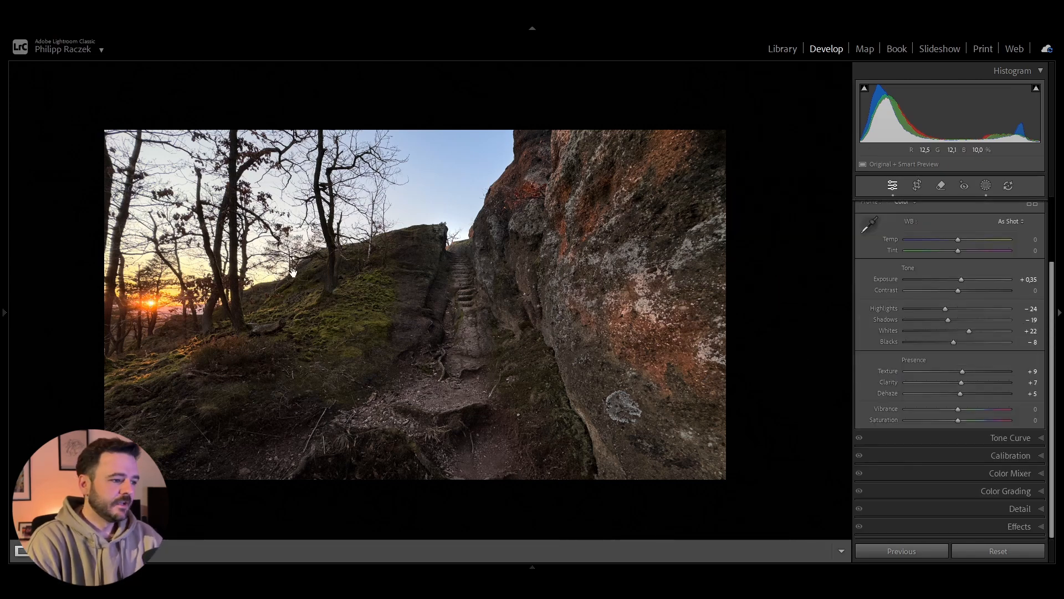
Step: Add a wide radial gradient mask over the dark foreground path, centred near the photo's lower edge, with Feather 85
{"action": "left_click", "coordinate": [87, 157]}
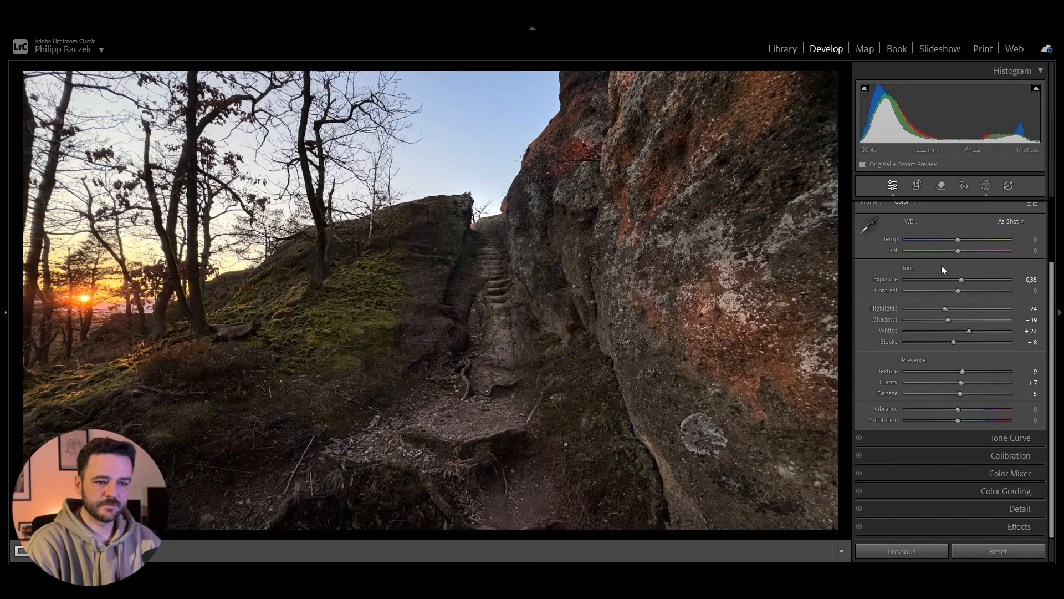
{"action": "left_click", "coordinate": [987, 187]}
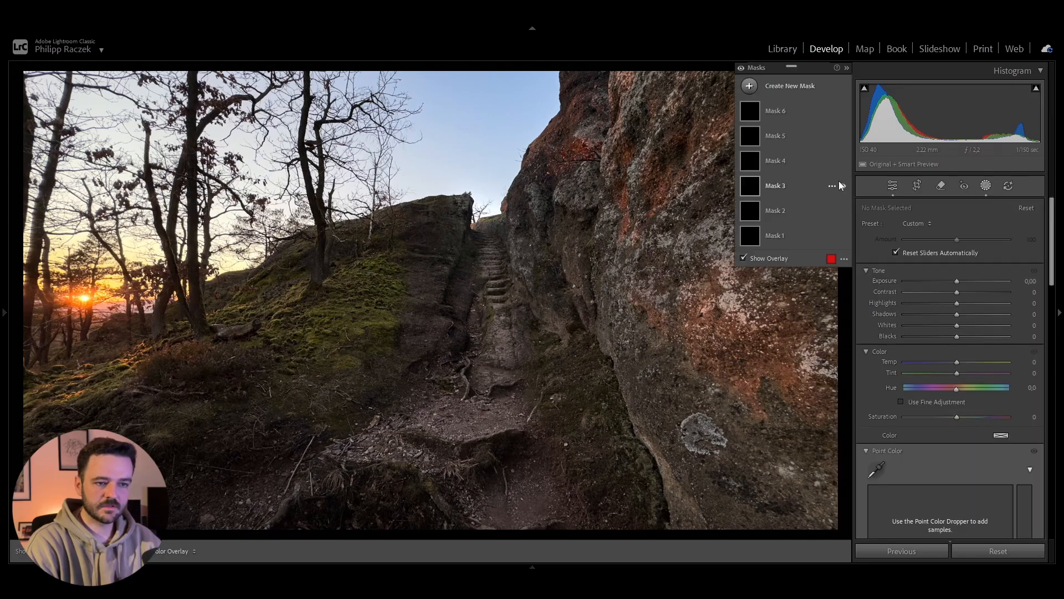
{"action": "left_click", "coordinate": [750, 85]}
{"action": "left_click", "coordinate": [806, 229]}
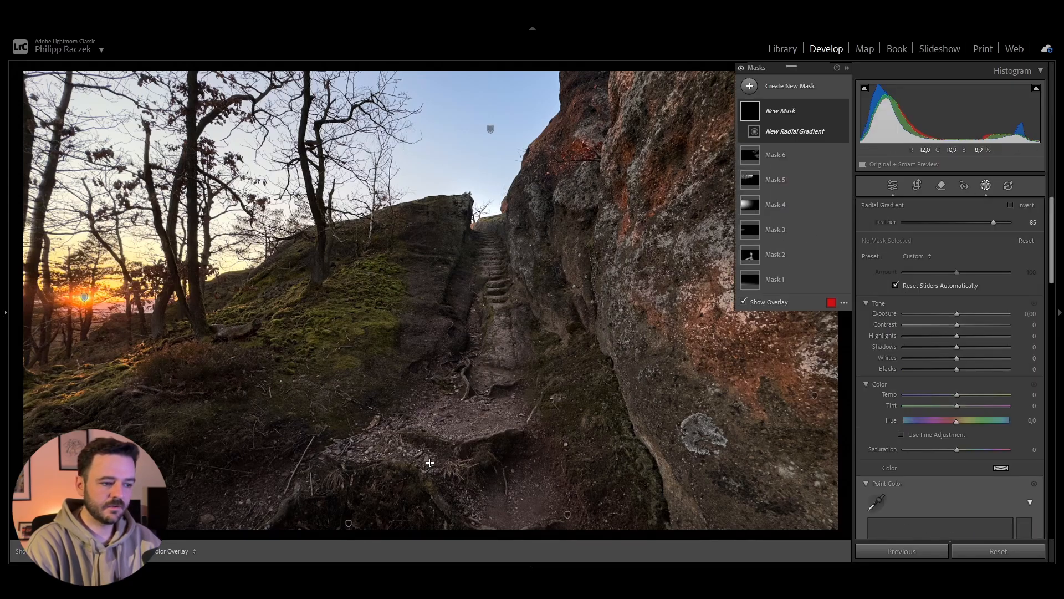
{"action": "left_click_drag", "start_coordinate": [372, 490], "coordinate": [637, 526]}
{"action": "key", "text": "ctrl+minus"}
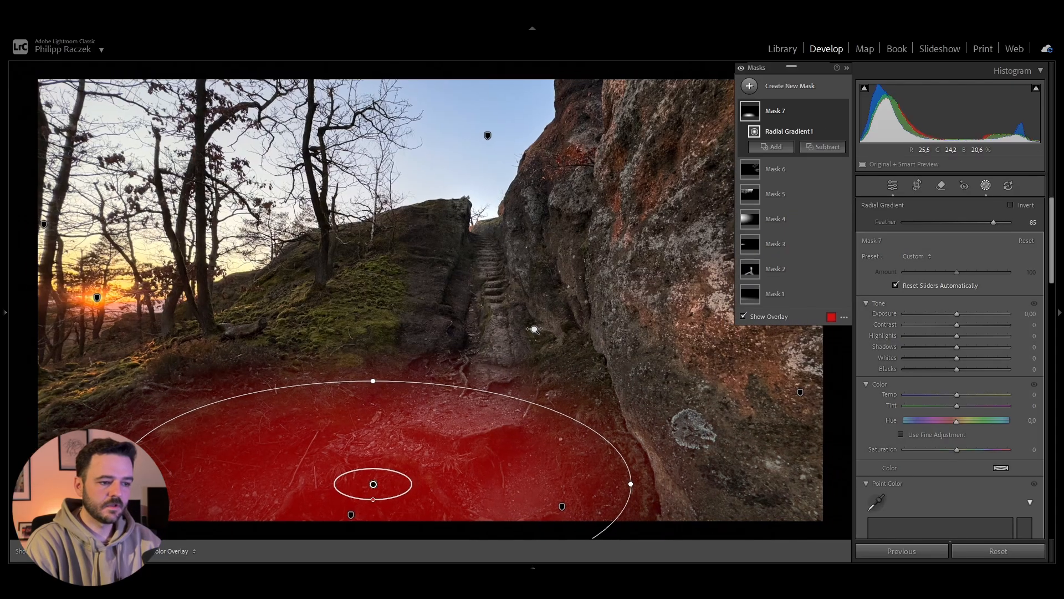
{"action": "left_click_drag", "start_coordinate": [401, 413], "coordinate": [406, 481]}
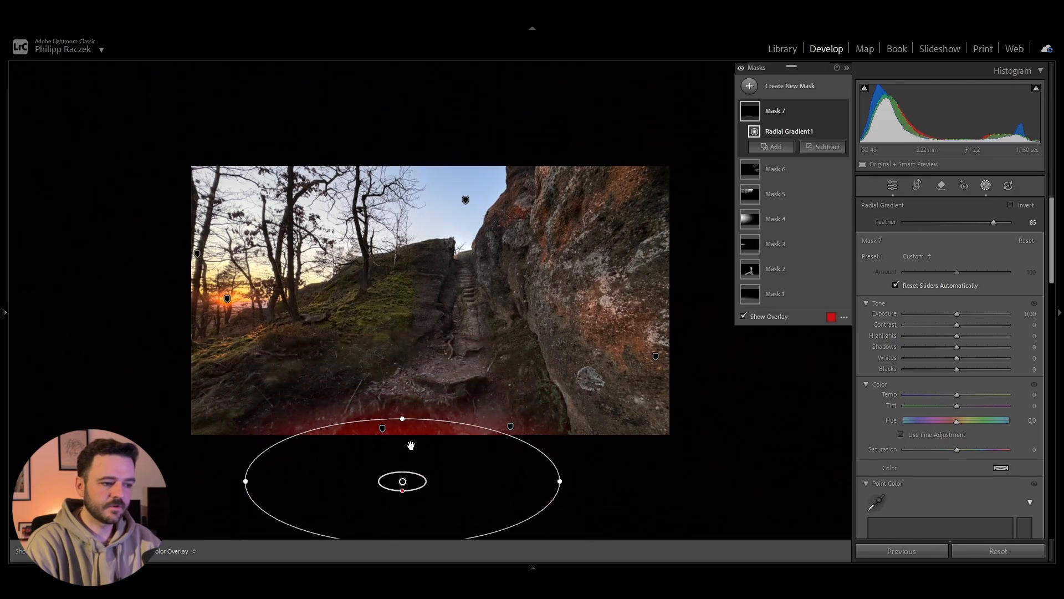
{"action": "left_click_drag", "start_coordinate": [404, 414], "coordinate": [403, 385]}
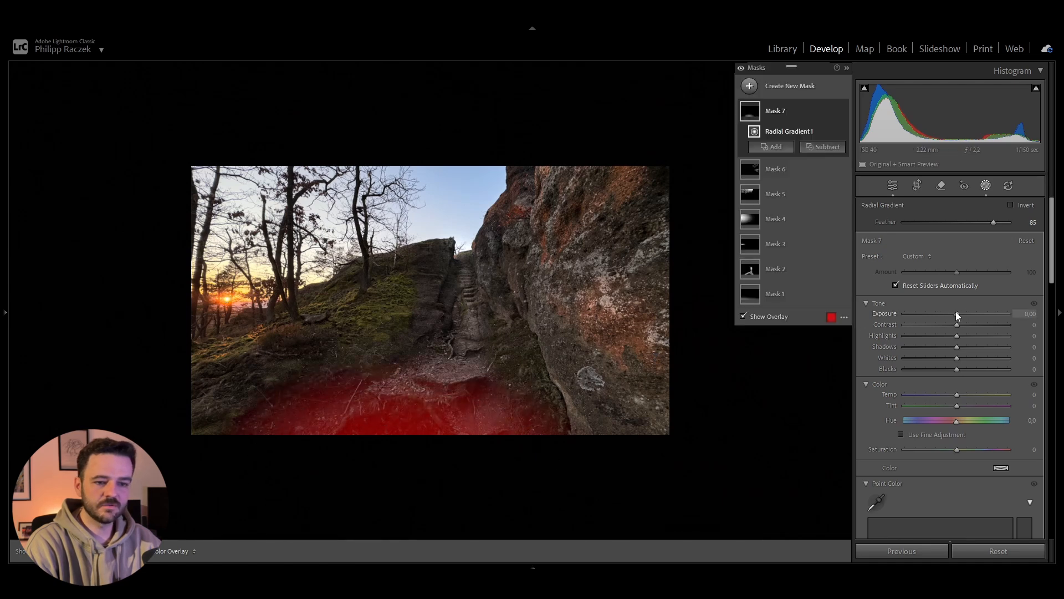
Step: Set the foreground radial mask's Exposure to −0.28
{"action": "left_click_drag", "start_coordinate": [955, 313], "coordinate": [956, 313]}
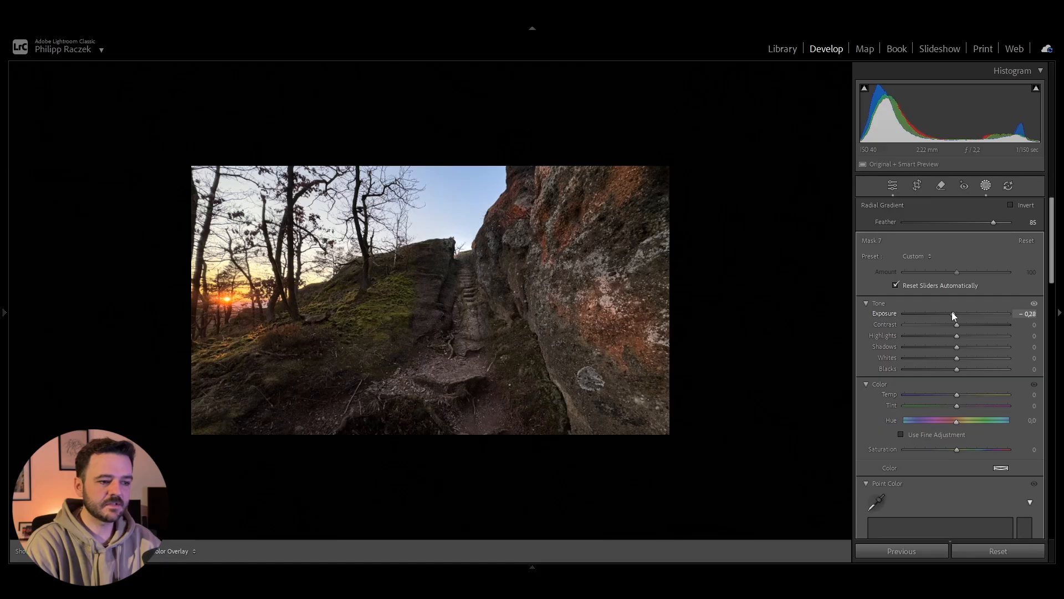
{"action": "left_click_drag", "start_coordinate": [953, 312], "coordinate": [952, 312]}
{"action": "mouse_move", "coordinate": [530, 262]}
{"action": "left_mouse_down", "text": "shift"}
{"action": "mouse_move", "coordinate": [562, 257]}
{"action": "mouse_move", "coordinate": [544, 246]}
{"action": "left_mouse_up", "text": "shift"}
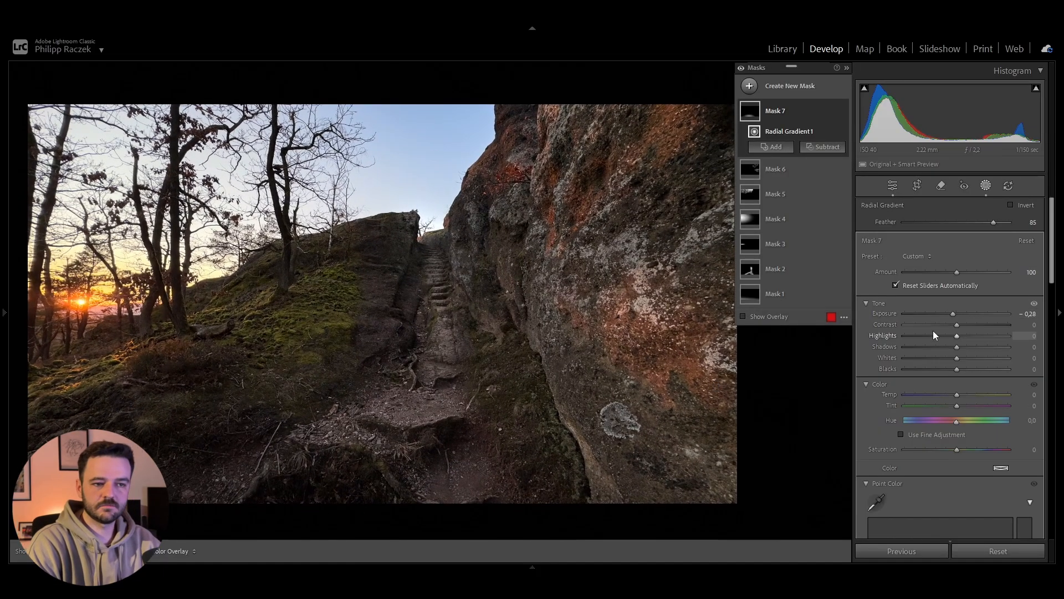
{"action": "scroll", "coordinate": [981, 397], "scroll_direction": "down", "scroll_amount": 5}
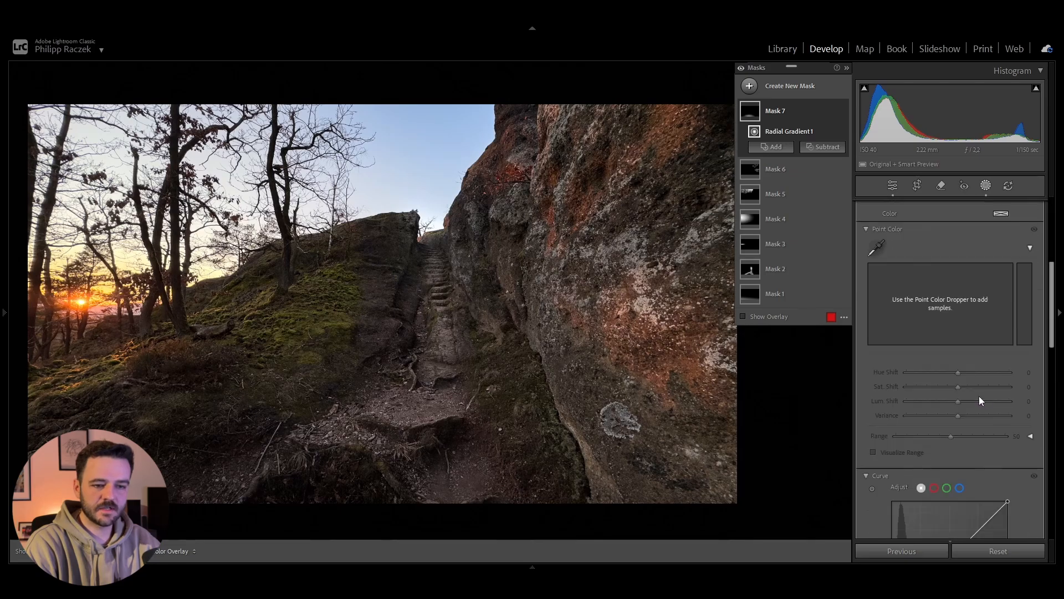
Step: Toggle all masks off and on repeatedly to compare the photo with and without the local adjustments
{"action": "left_click", "coordinate": [742, 68]}
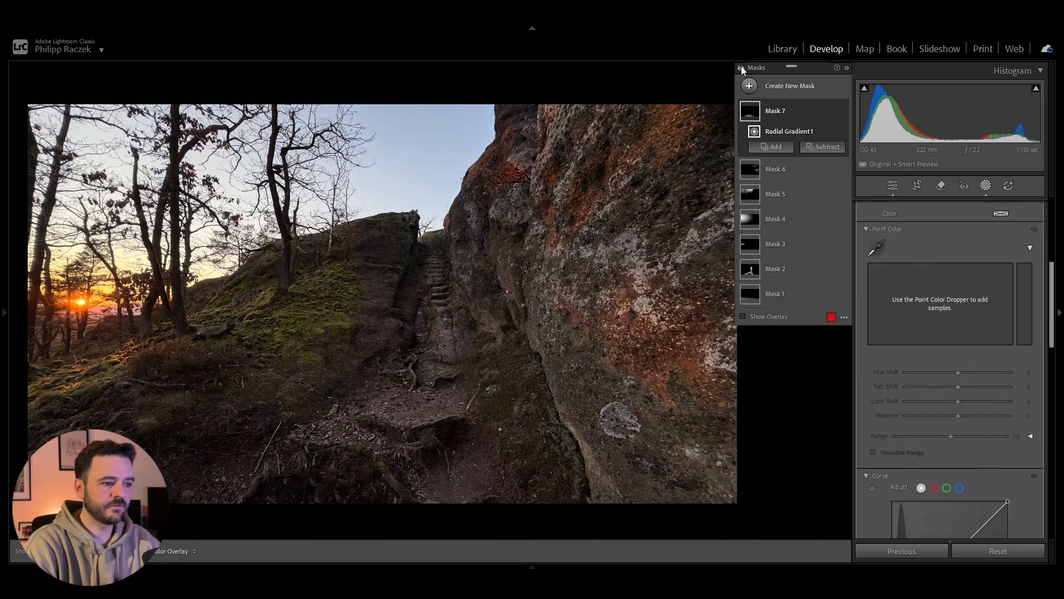
{"action": "left_click", "coordinate": [742, 69]}
{"action": "left_click", "coordinate": [742, 68]}
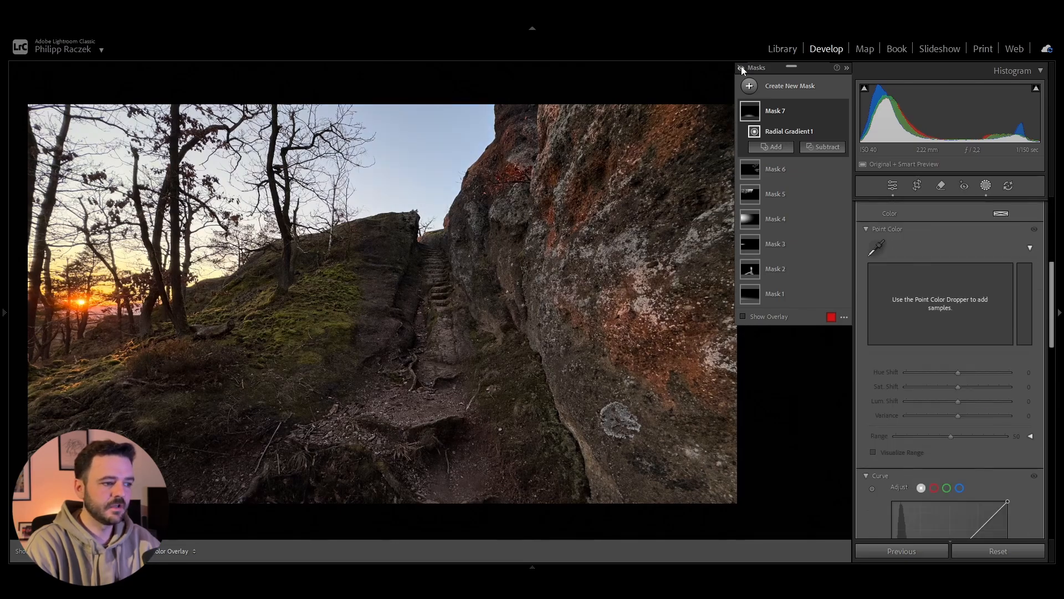
{"action": "left_click", "coordinate": [742, 69]}
{"action": "left_click", "coordinate": [743, 69]}
{"action": "left_click", "coordinate": [742, 68]}
{"action": "left_click", "coordinate": [742, 69]}
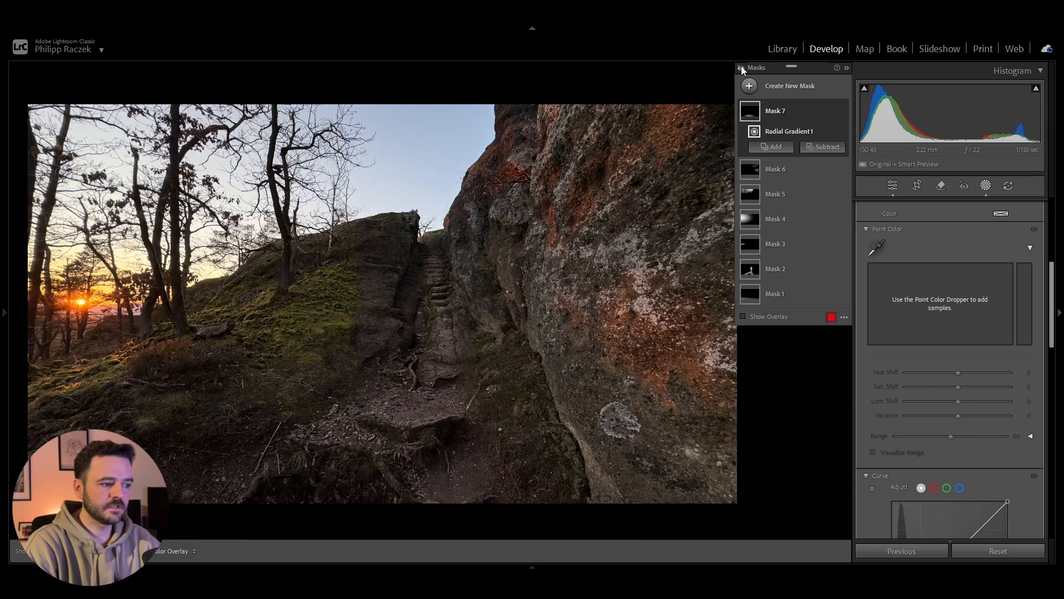
{"action": "left_click", "coordinate": [742, 69]}
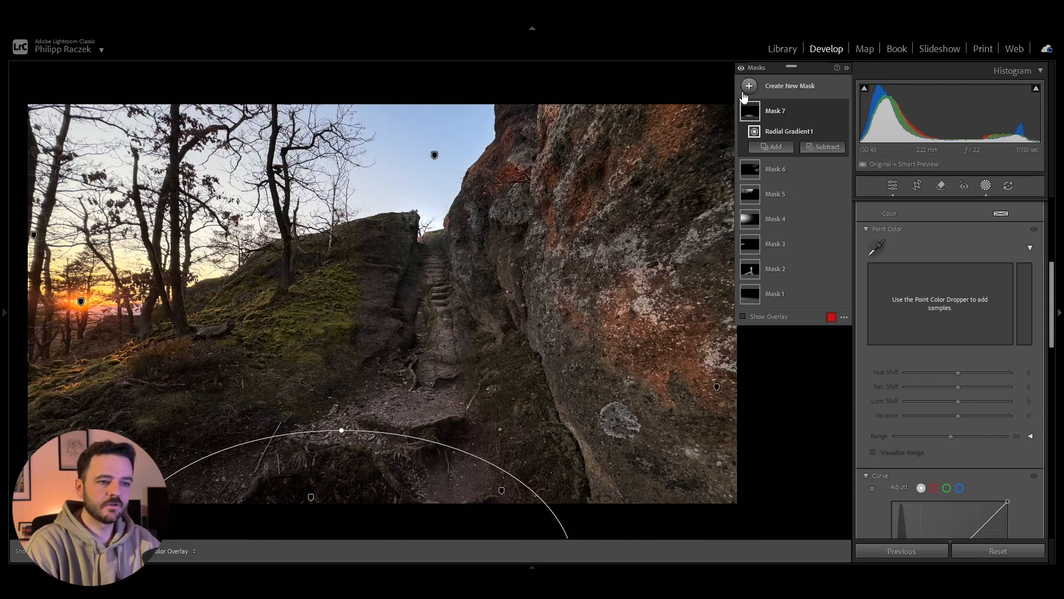
Step: Paint a new brush mask over the sunlit grassy slope from the photo's left edge to the tree trunks and moss
{"action": "left_click", "coordinate": [772, 147]}
{"action": "left_click", "coordinate": [798, 202]}
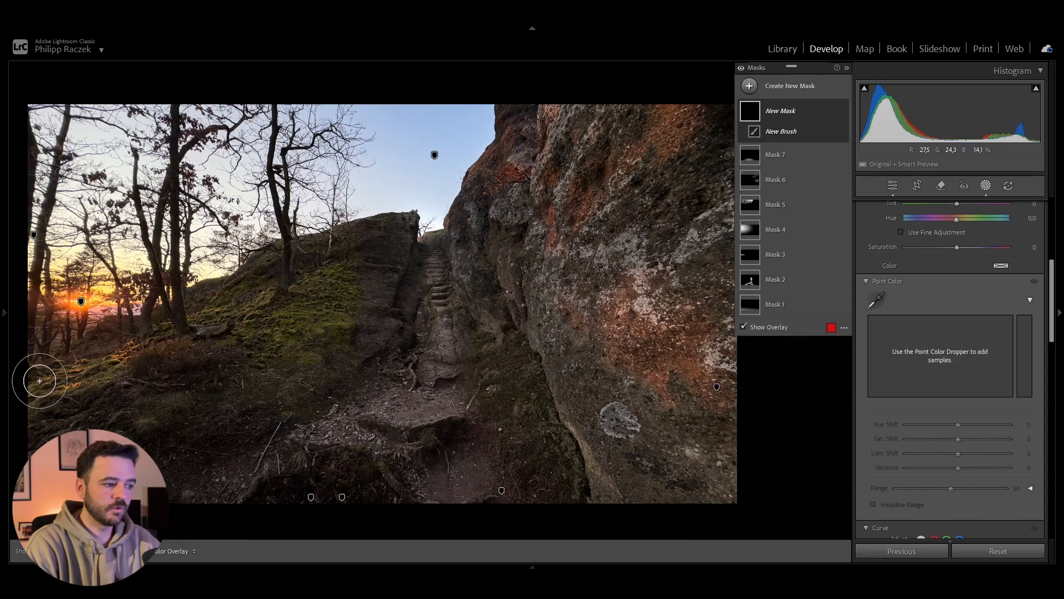
{"action": "mouse_move", "coordinate": [39, 380]}
{"action": "left_mouse_down"}
{"action": "mouse_move", "coordinate": [78, 381]}
{"action": "mouse_move", "coordinate": [79, 360]}
{"action": "mouse_move", "coordinate": [128, 346]}
{"action": "left_mouse_up"}
{"action": "left_click_drag", "start_coordinate": [211, 310], "coordinate": [205, 309]}
{"action": "left_click_drag", "start_coordinate": [200, 310], "coordinate": [224, 309]}
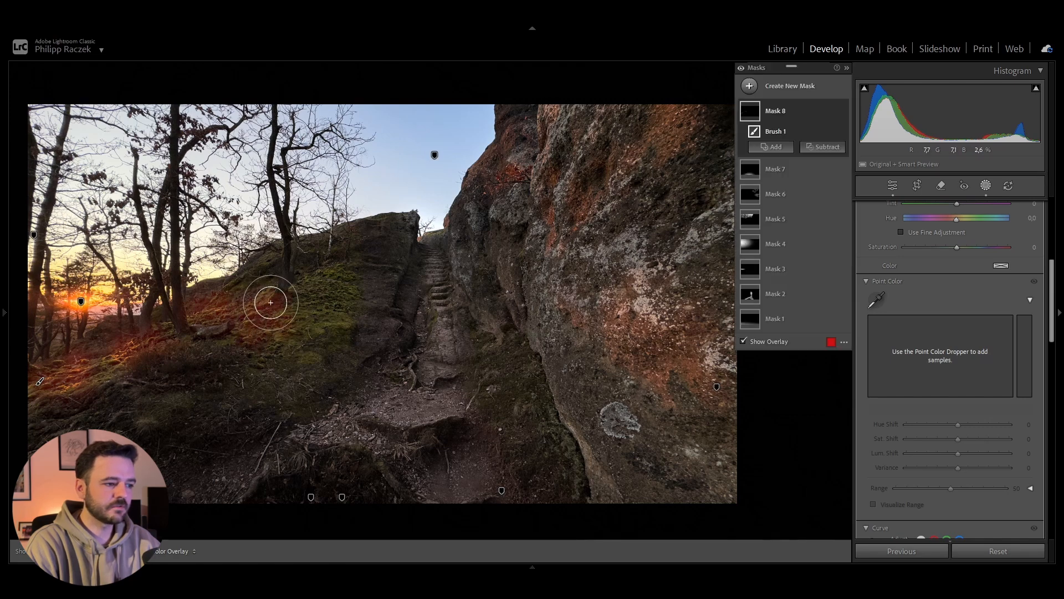
{"action": "mouse_move", "coordinate": [138, 344]}
{"action": "left_mouse_down"}
{"action": "mouse_move", "coordinate": [154, 325]}
{"action": "mouse_move", "coordinate": [114, 329]}
{"action": "left_mouse_up"}
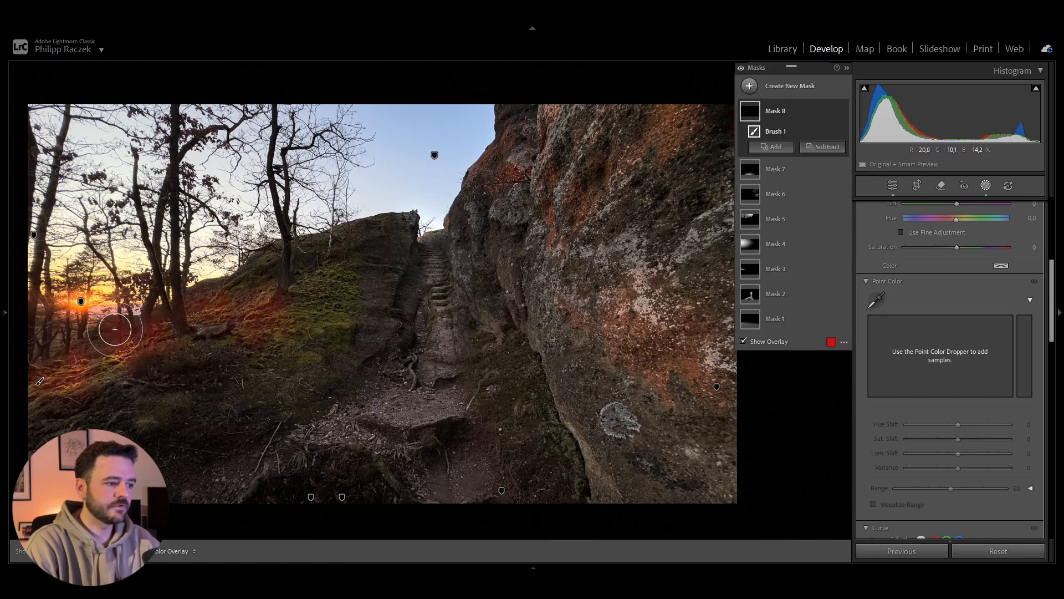
{"action": "left_click_drag", "start_coordinate": [40, 356], "coordinate": [28, 364]}
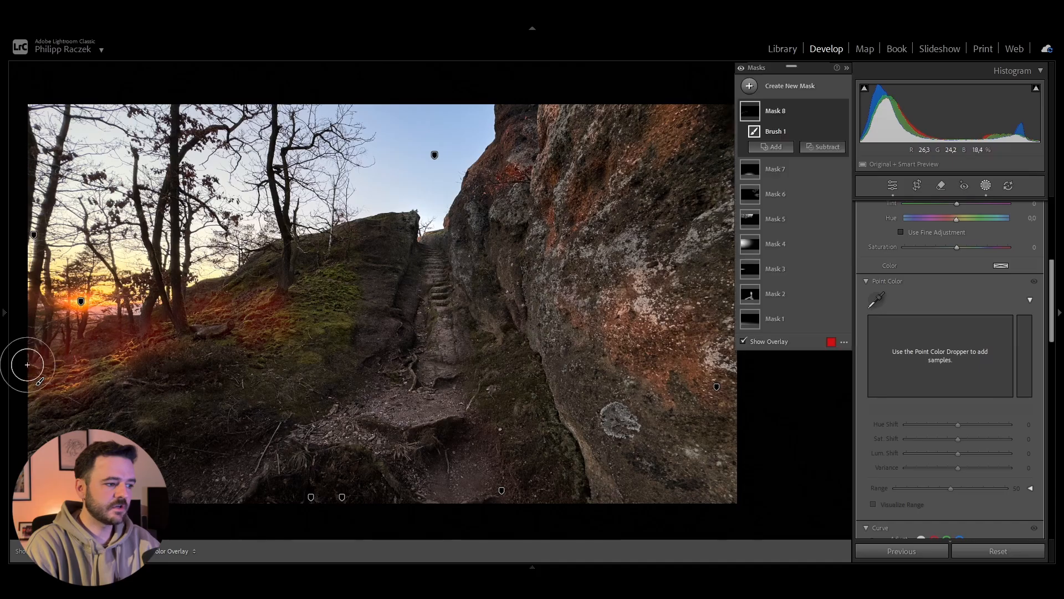
{"action": "left_click_drag", "start_coordinate": [95, 376], "coordinate": [127, 353]}
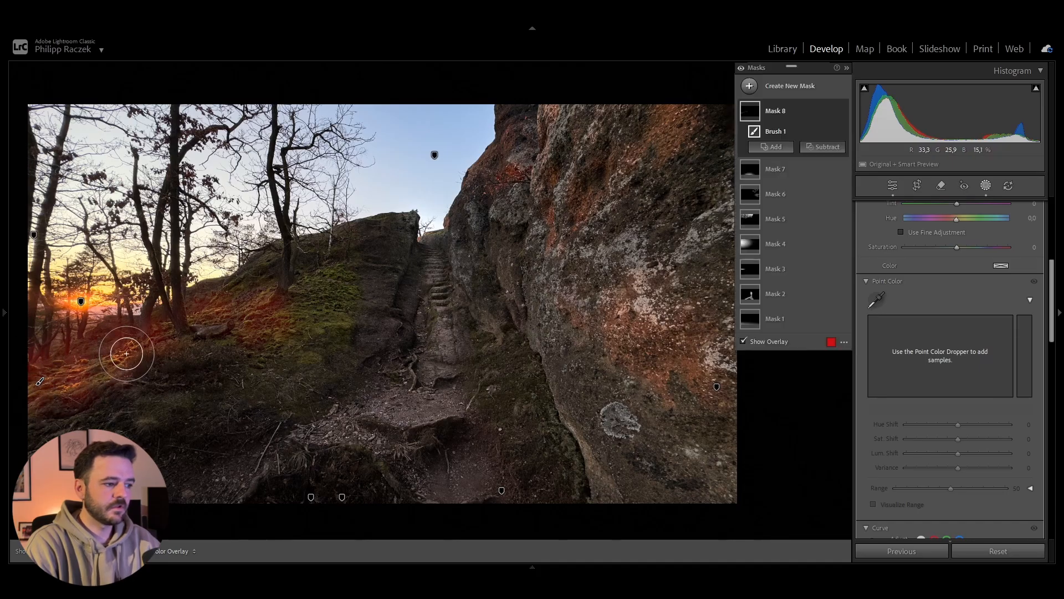
{"action": "scroll", "coordinate": [993, 374], "scroll_direction": "up", "scroll_amount": 5}
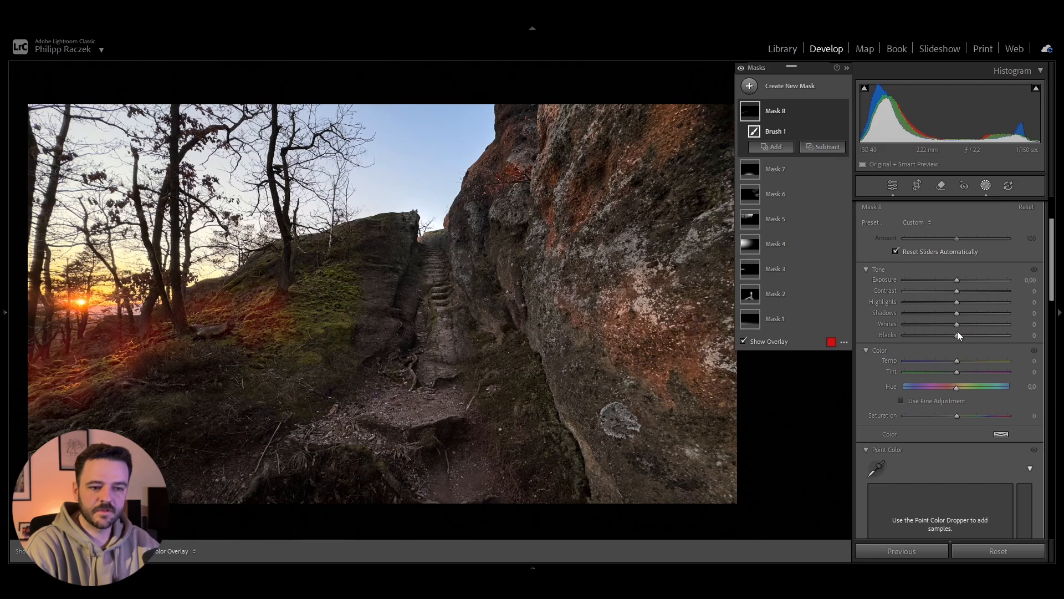
Step: Set the slope brush mask's Whites to 55, Blacks to 28 and Temp to 10
{"action": "mouse_move", "coordinate": [958, 331]}
{"action": "left_mouse_down"}
{"action": "mouse_move", "coordinate": [1022, 331]}
{"action": "mouse_move", "coordinate": [983, 327]}
{"action": "left_mouse_up"}
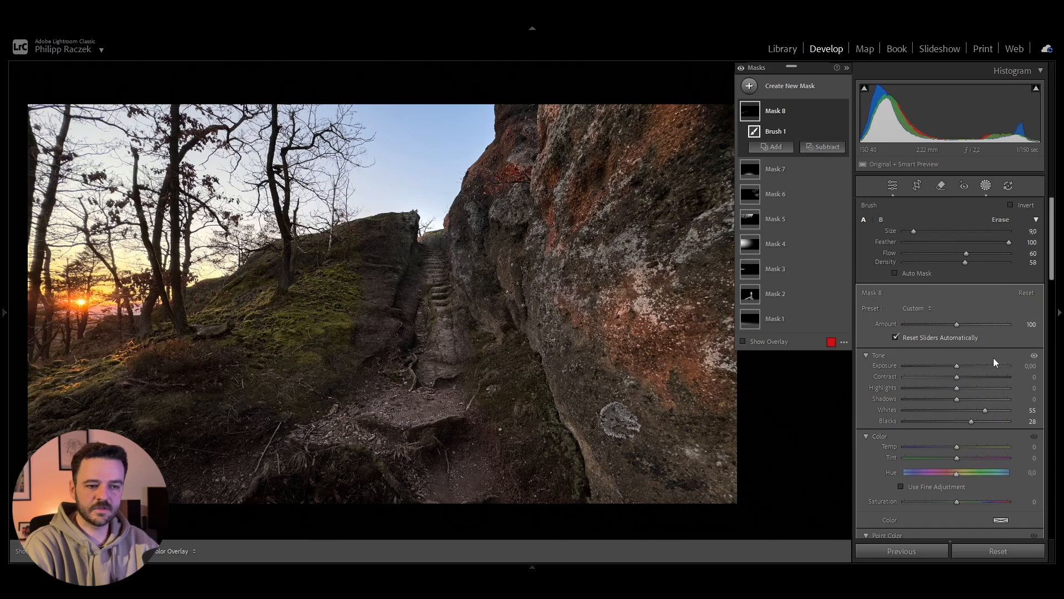
{"action": "scroll", "coordinate": [993, 358], "scroll_direction": "down", "scroll_amount": 5}
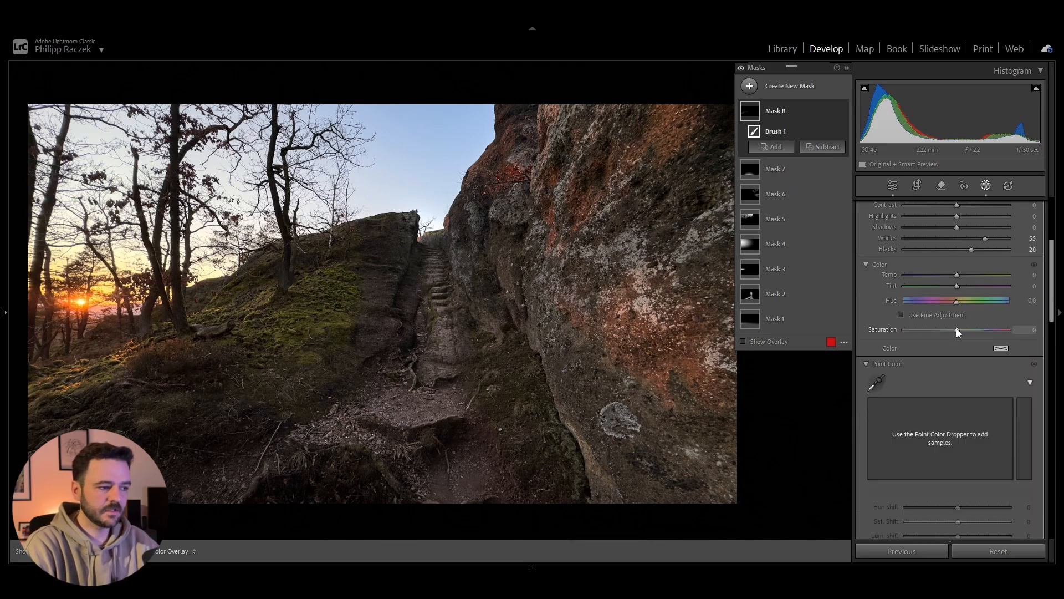
{"action": "left_click_drag", "start_coordinate": [957, 274], "coordinate": [962, 275]}
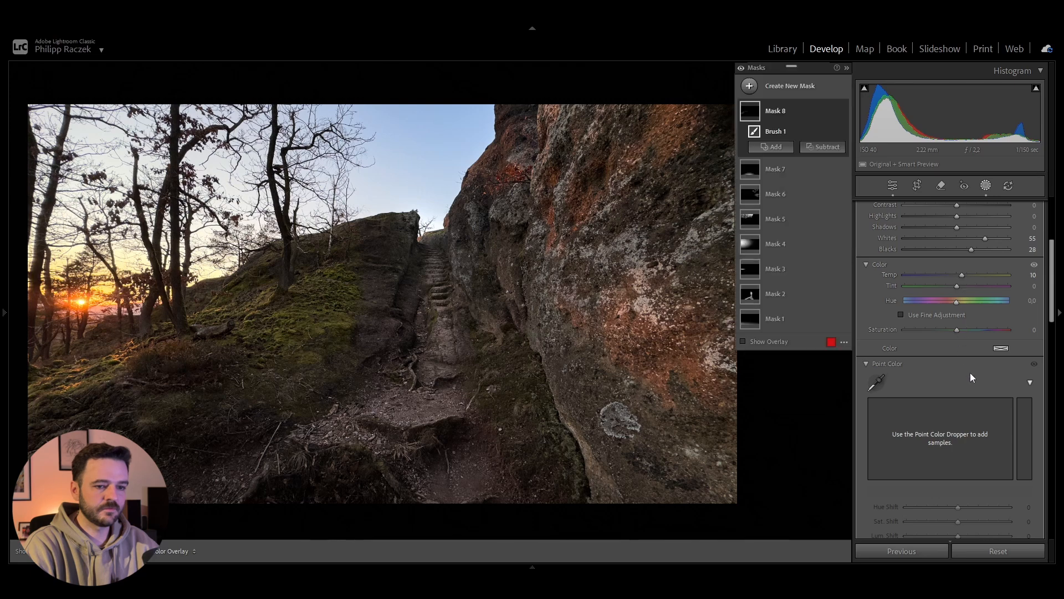
Step: Set the slope brush mask's Texture to 14, Clarity to −22 and Dehaze to −38
{"action": "scroll", "coordinate": [970, 373], "scroll_direction": "down", "scroll_amount": 10}
{"action": "left_click_drag", "start_coordinate": [955, 324], "coordinate": [939, 325]}
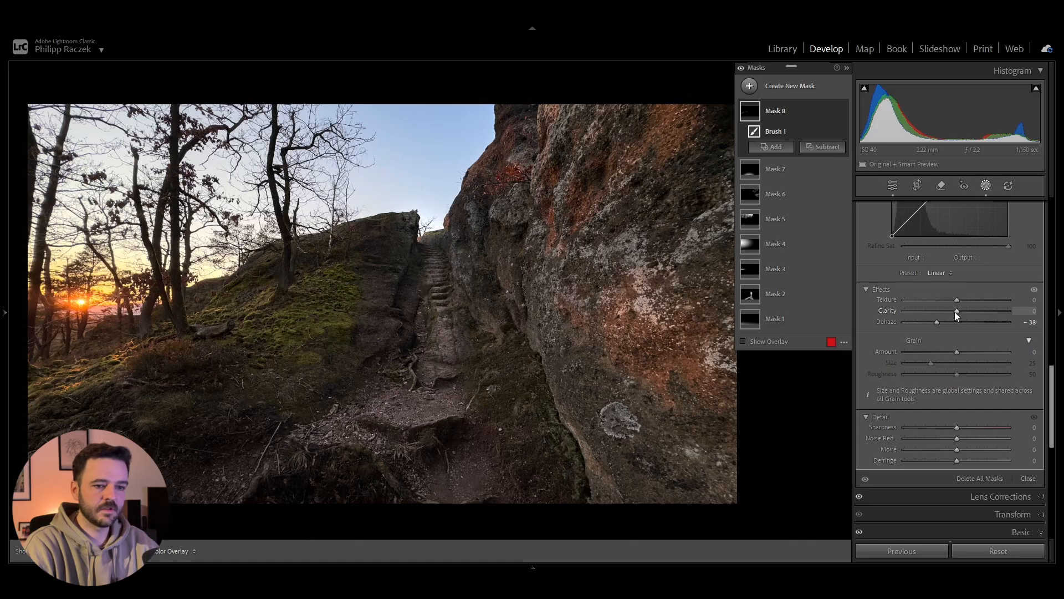
{"action": "mouse_move", "coordinate": [955, 311]}
{"action": "left_mouse_down"}
{"action": "mouse_move", "coordinate": [942, 311]}
{"action": "mouse_move", "coordinate": [963, 301]}
{"action": "left_mouse_up"}
Step: Raise the slope brush mask's Exposure slightly and finish the masking
{"action": "scroll", "coordinate": [989, 332], "scroll_direction": "up", "scroll_amount": 10}
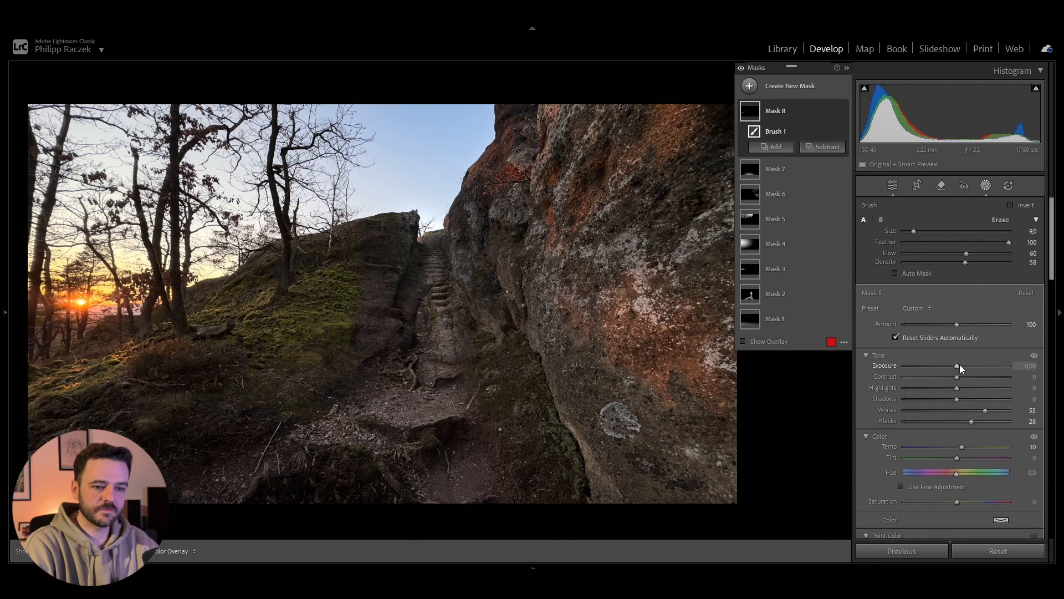
{"action": "mouse_move", "coordinate": [959, 364]}
{"action": "left_mouse_down"}
{"action": "mouse_move", "coordinate": [983, 365]}
{"action": "mouse_move", "coordinate": [966, 364]}
{"action": "left_mouse_up"}
{"action": "scroll", "coordinate": [1000, 452], "scroll_direction": "down", "scroll_amount": 10}
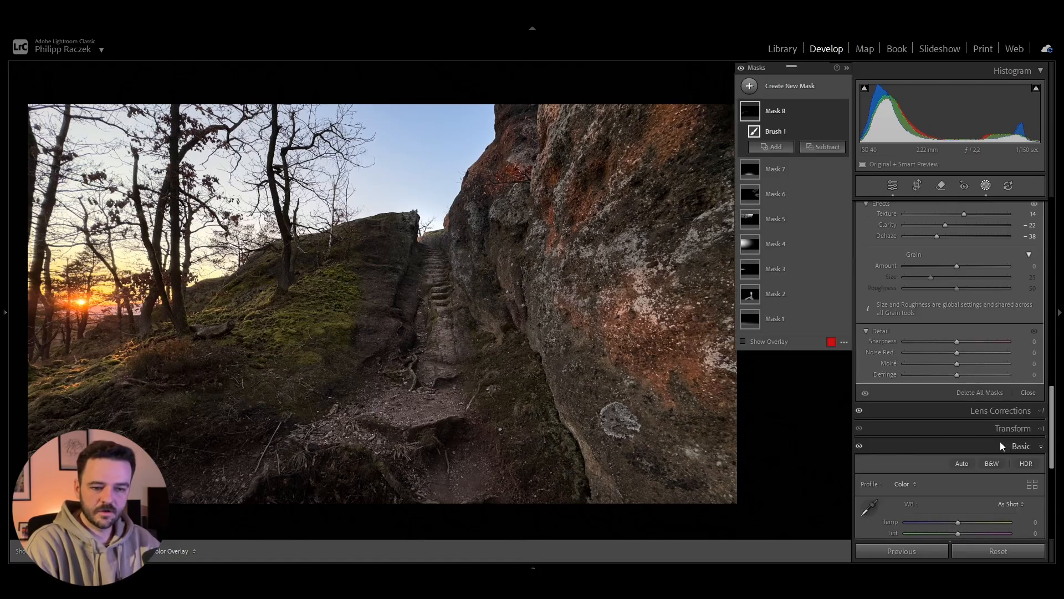
{"action": "left_click", "coordinate": [1028, 391]}
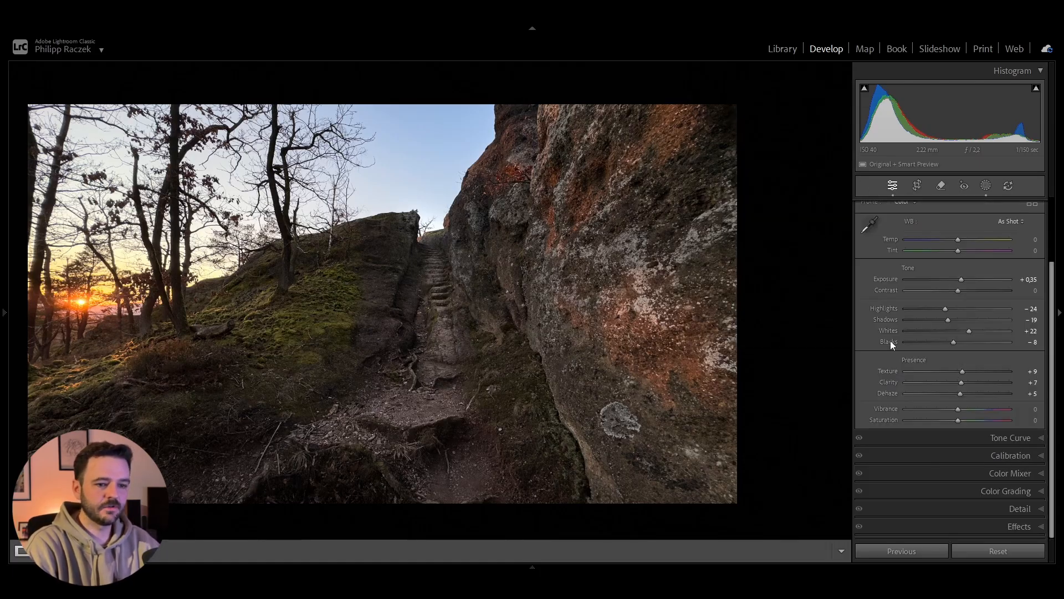
Step: Set the Calibration Blue Primary Saturation to +9 for the whole photo
{"action": "scroll", "coordinate": [1008, 245], "scroll_direction": "up", "scroll_amount": 2}
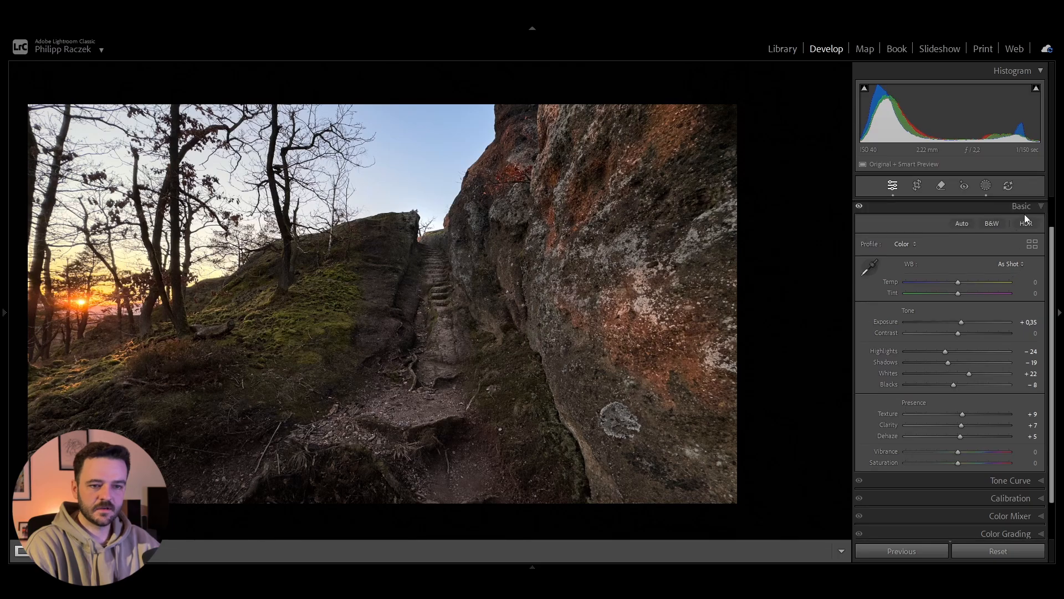
{"action": "left_click", "coordinate": [1026, 208]}
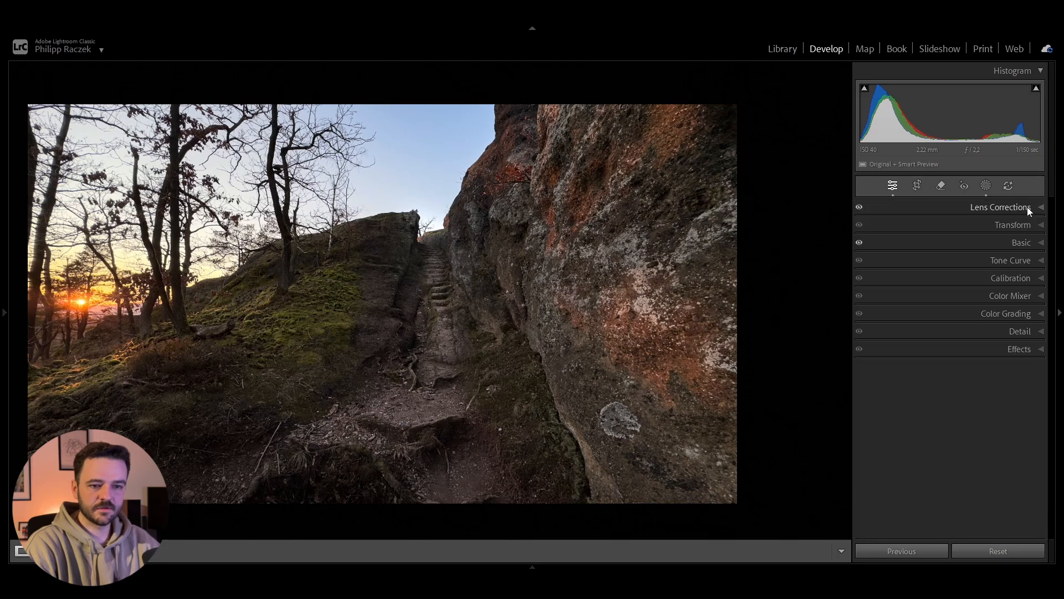
{"action": "left_click", "coordinate": [1023, 278]}
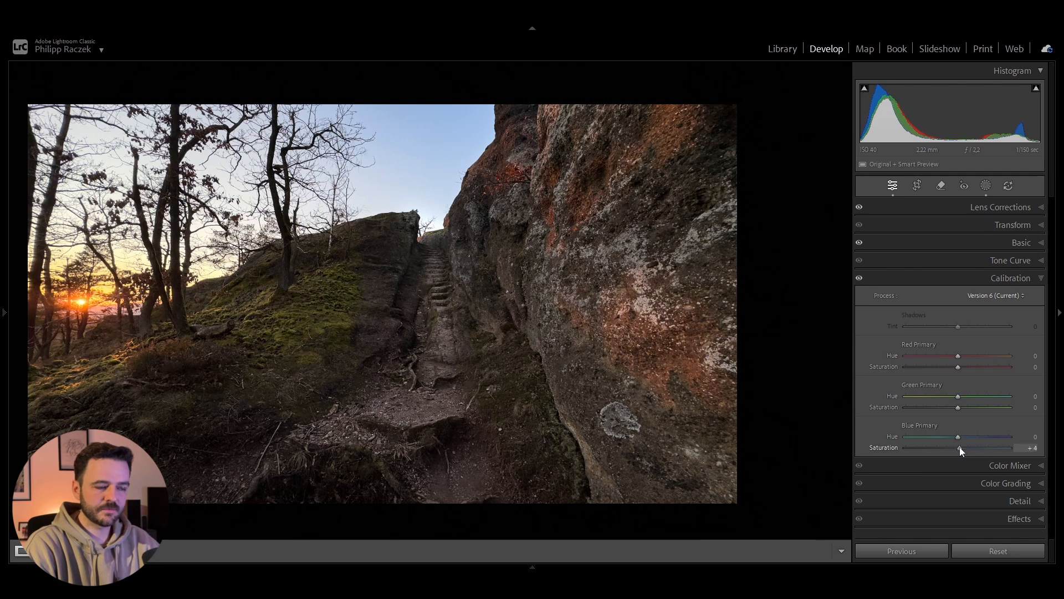
{"action": "mouse_move", "coordinate": [959, 446]}
{"action": "left_mouse_down"}
{"action": "mouse_move", "coordinate": [1018, 447]}
{"action": "mouse_move", "coordinate": [968, 448]}
{"action": "left_mouse_up"}
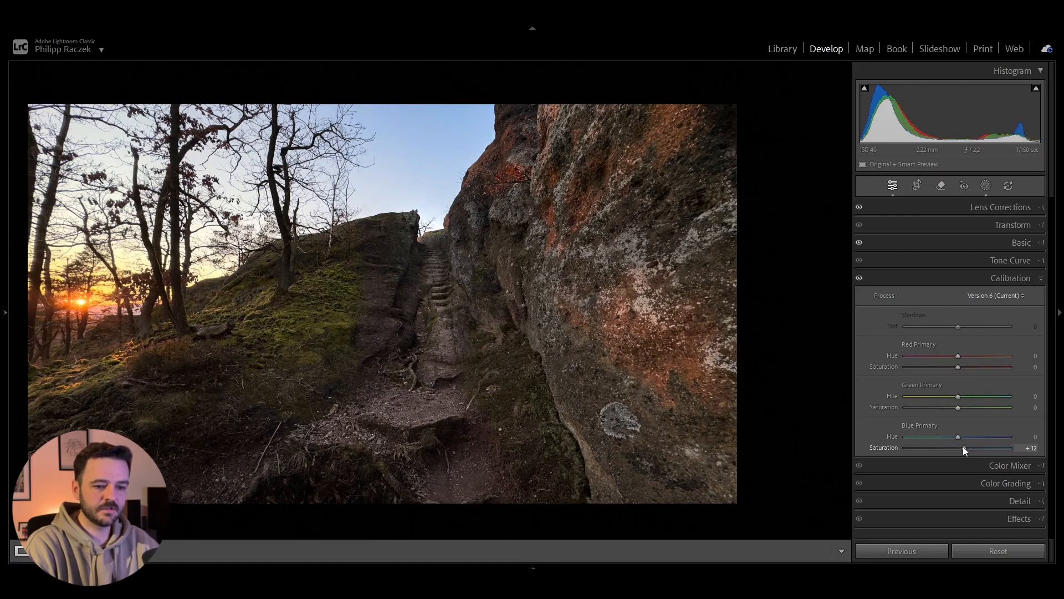
{"action": "left_click_drag", "start_coordinate": [963, 447], "coordinate": [961, 447]}
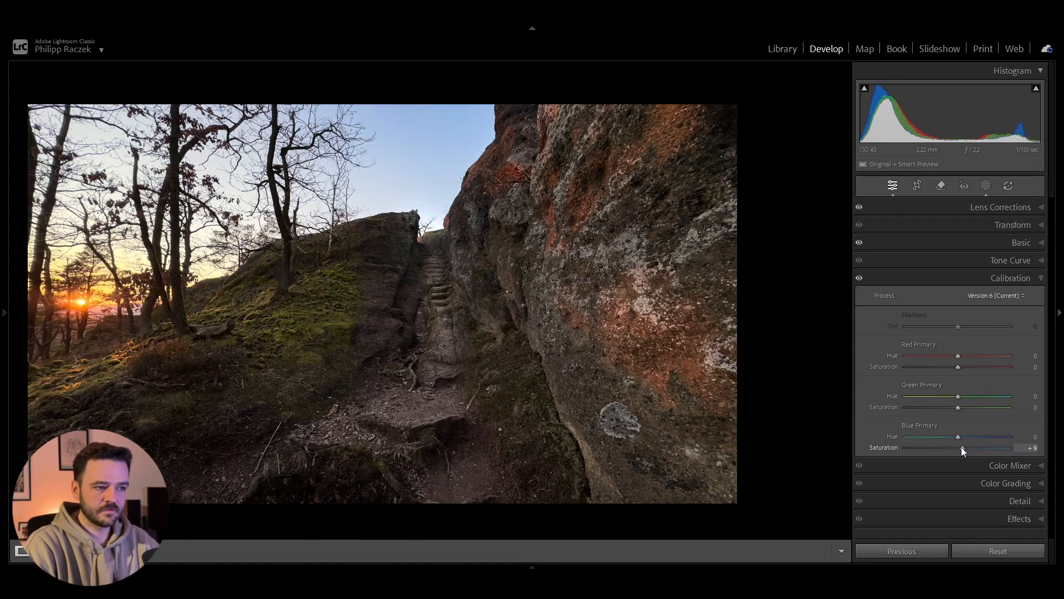
{"action": "left_click", "coordinate": [1019, 282]}
{"action": "left_click", "coordinate": [1018, 296]}
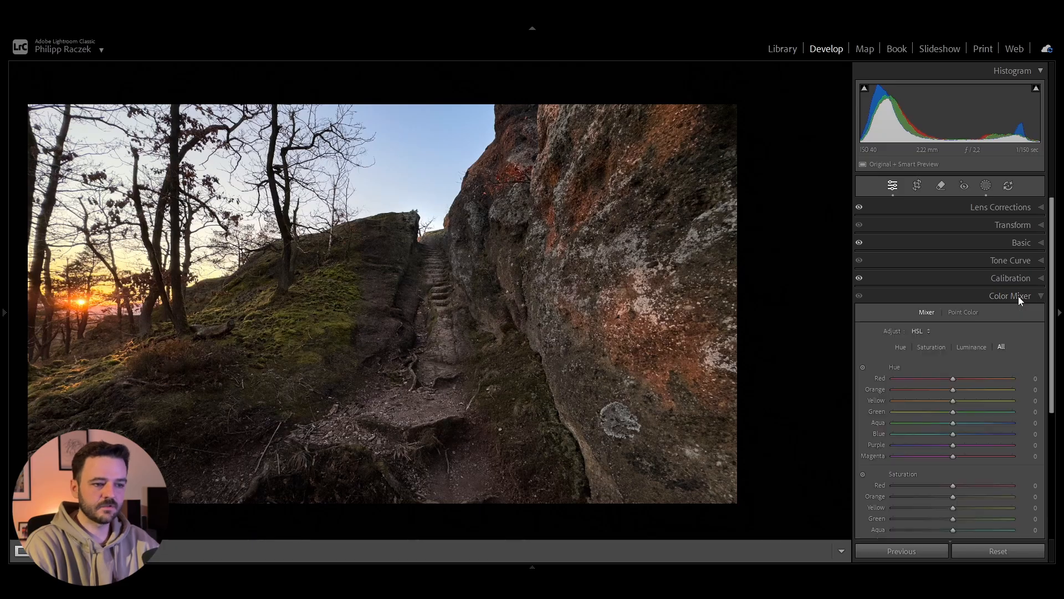
{"action": "scroll", "coordinate": [992, 410], "scroll_direction": "down", "scroll_amount": 2}
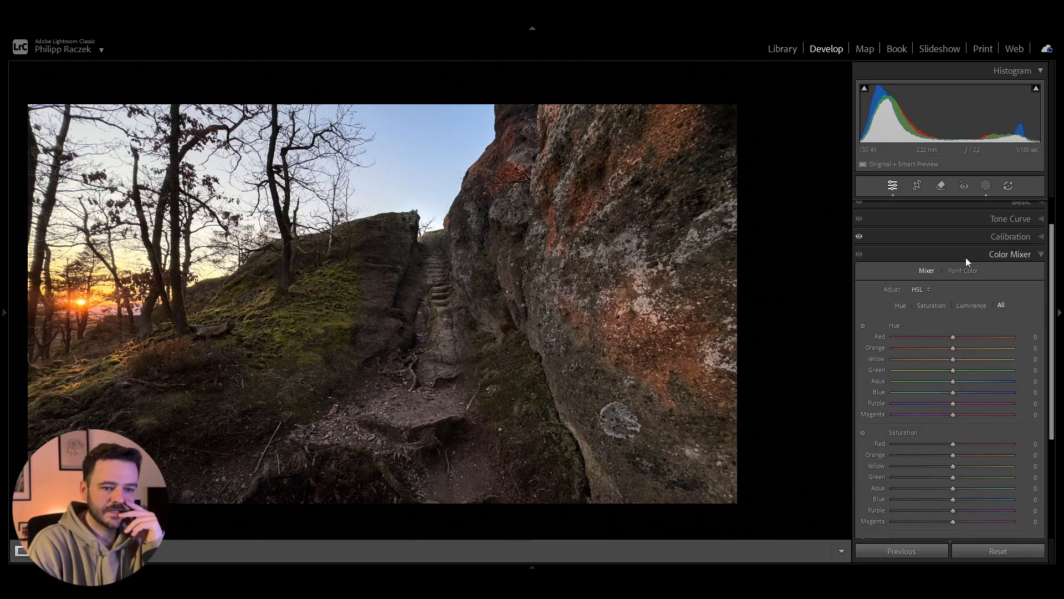
{"action": "left_click", "coordinate": [1002, 239]}
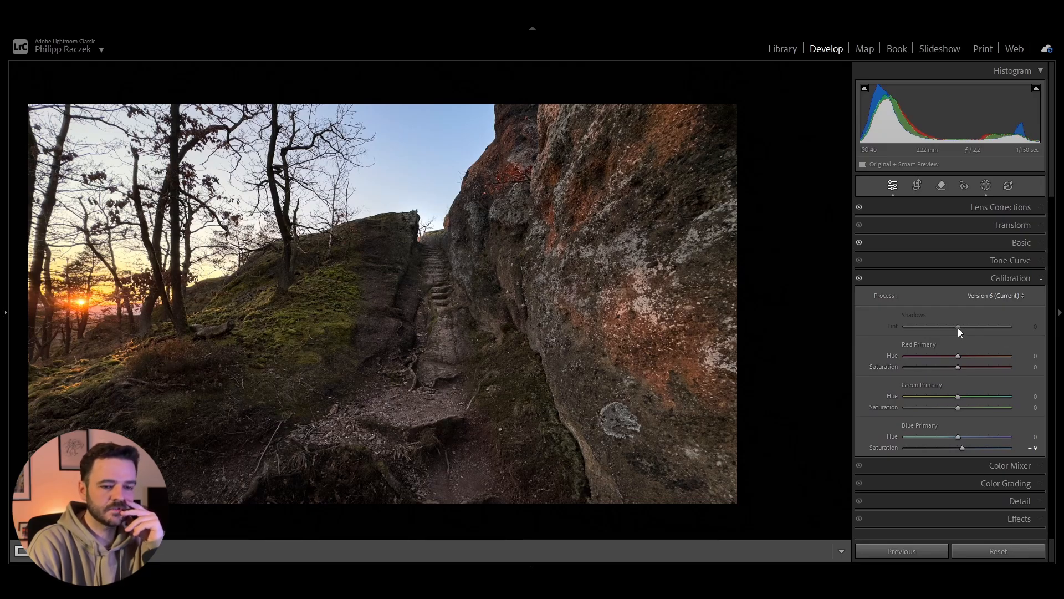
{"action": "left_click", "coordinate": [996, 279]}
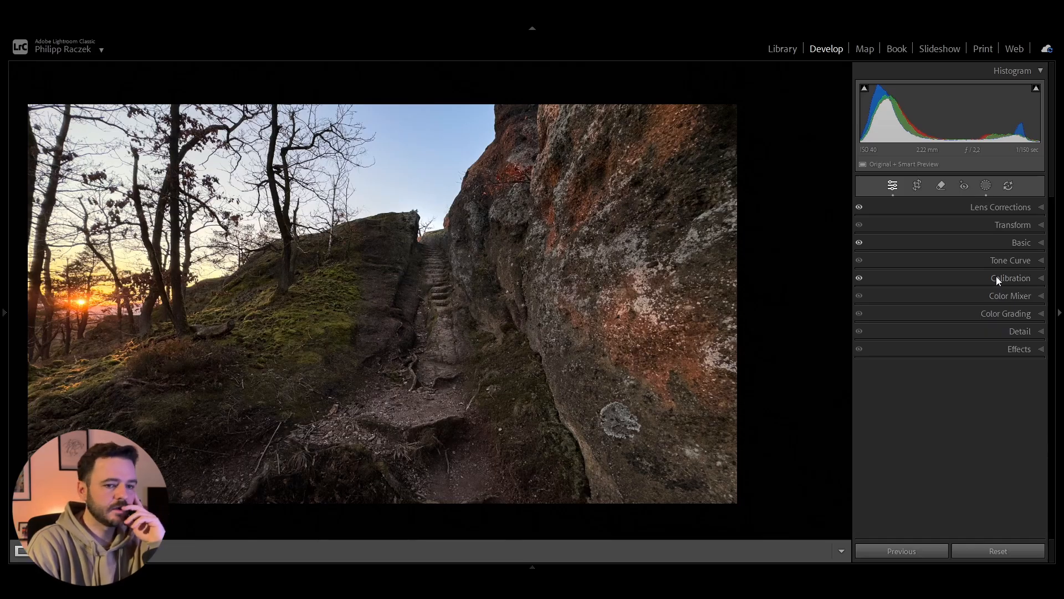
{"action": "left_click", "coordinate": [1003, 296]}
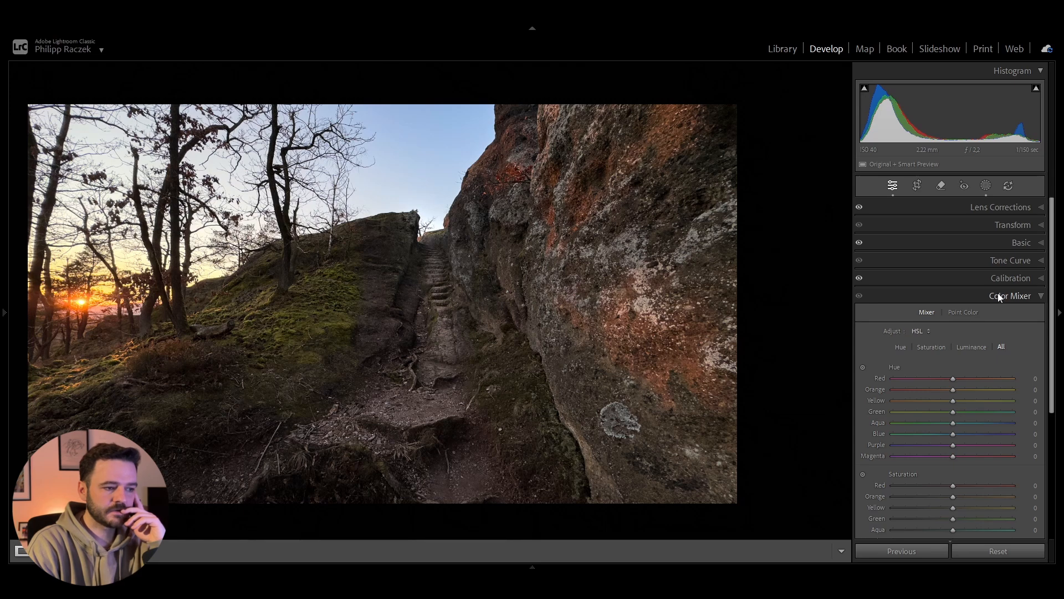
{"action": "left_click", "coordinate": [998, 296]}
Step: Color-grade the shadows with a faint blue-cyan tint, using Hue 193 and Saturation 4
{"action": "left_click", "coordinate": [1000, 312]}
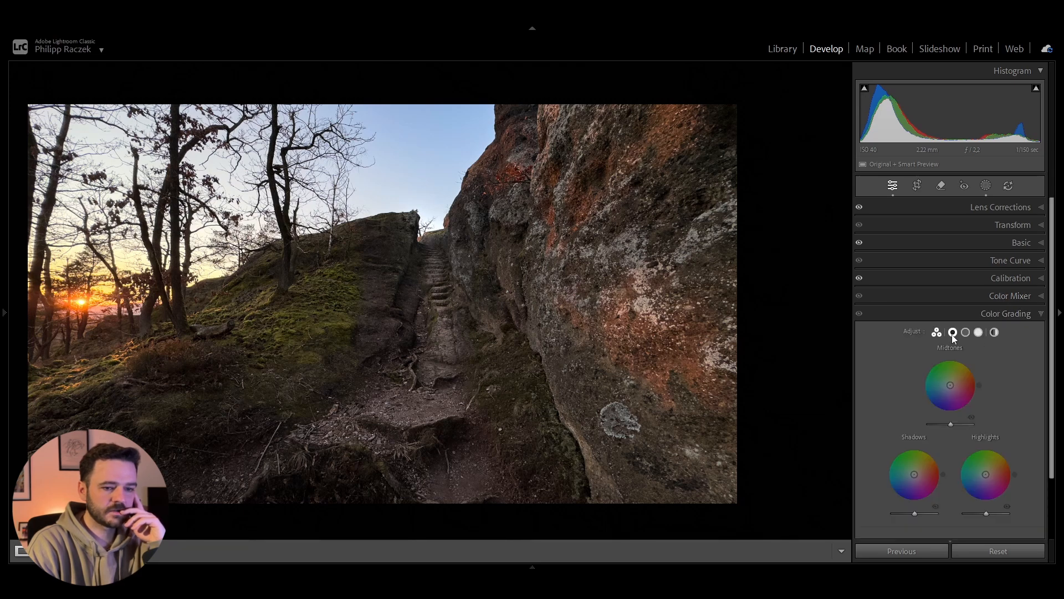
{"action": "left_click", "coordinate": [953, 332]}
{"action": "left_click", "coordinate": [948, 403]}
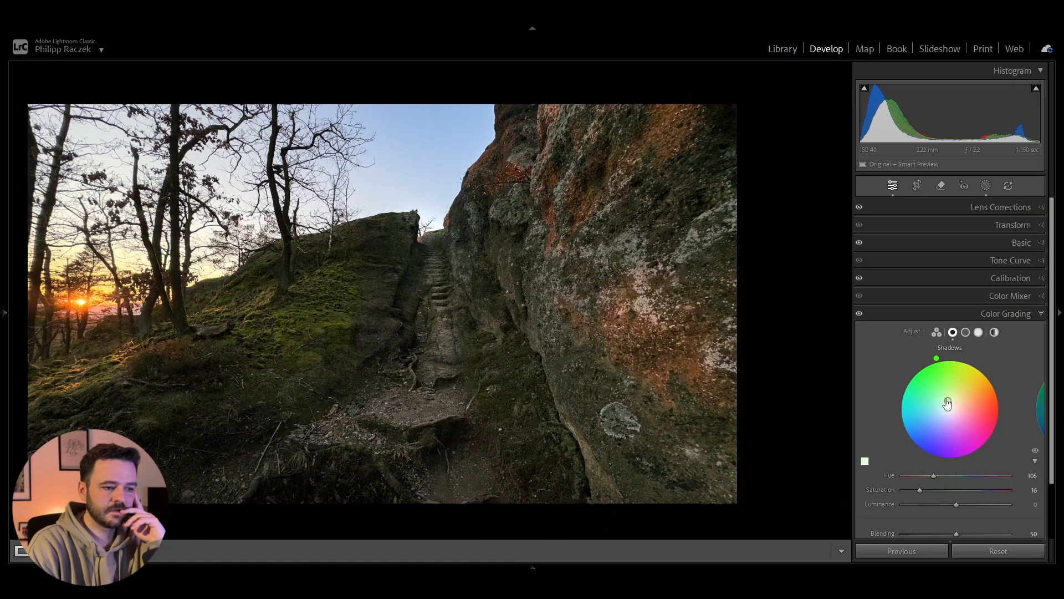
{"action": "left_click_drag", "start_coordinate": [936, 357], "coordinate": [905, 436]}
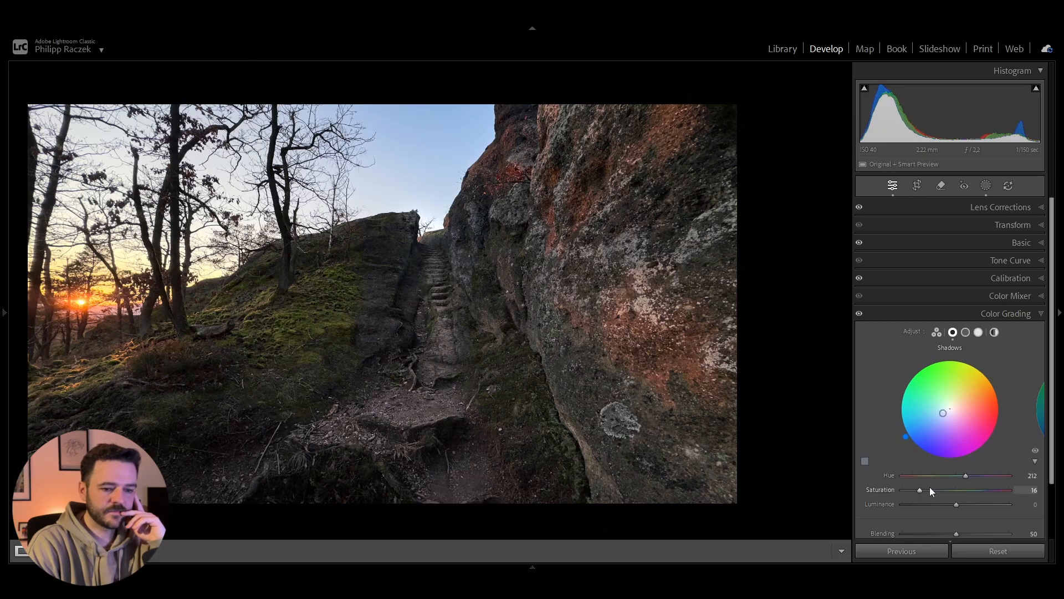
{"action": "left_click_drag", "start_coordinate": [929, 488], "coordinate": [907, 491]}
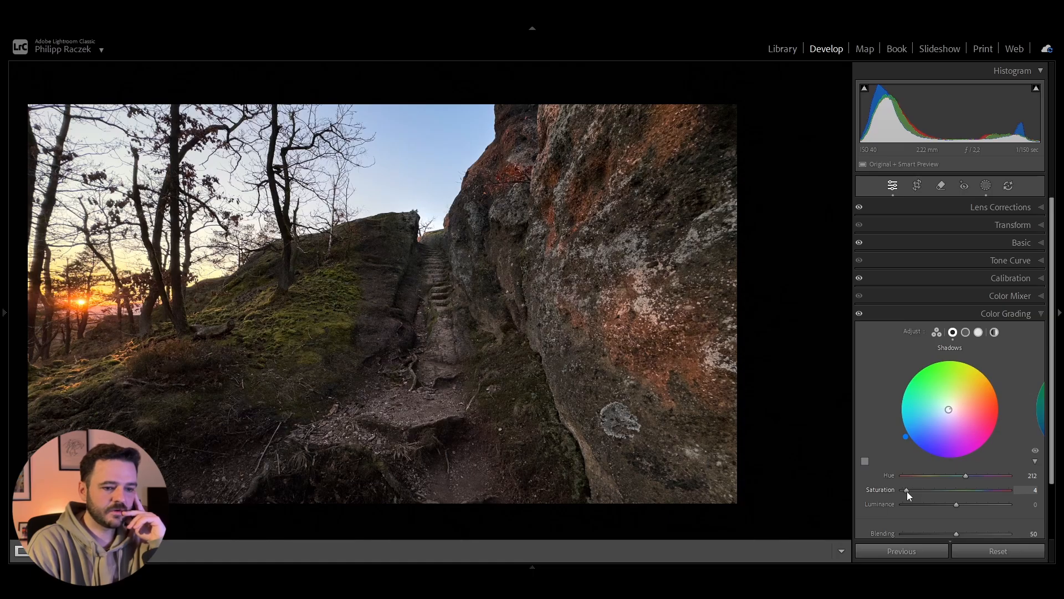
{"action": "mouse_move", "coordinate": [906, 436]}
{"action": "left_mouse_down"}
{"action": "mouse_move", "coordinate": [897, 403]}
{"action": "mouse_move", "coordinate": [918, 367]}
{"action": "mouse_move", "coordinate": [899, 419]}
{"action": "left_mouse_up"}
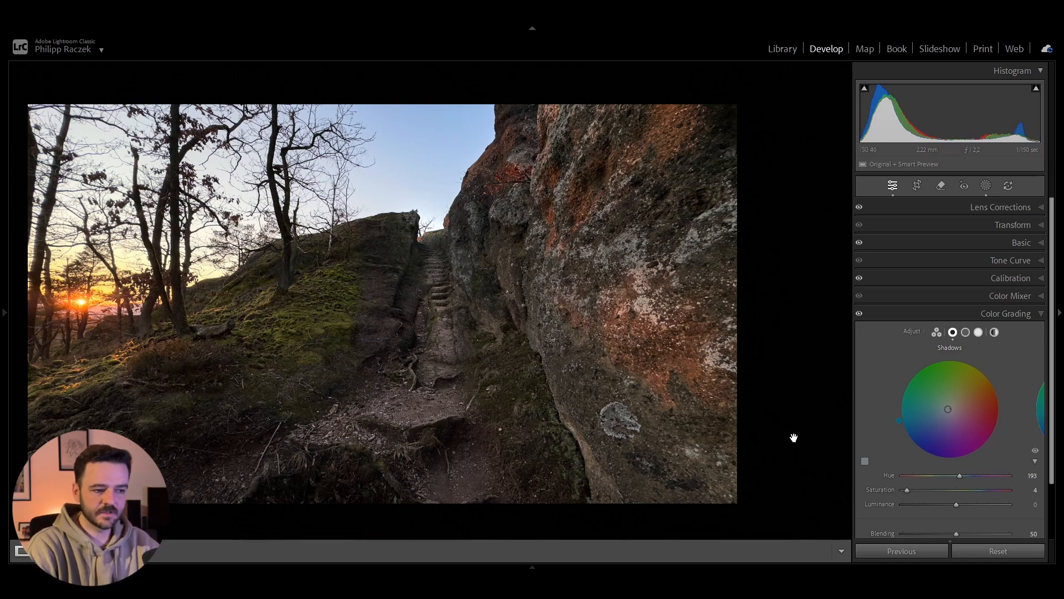
Step: Set the Color Mixer Saturation to +22 for Orange, +8 for Yellow and +43 for Green
{"action": "left_click", "coordinate": [999, 298]}
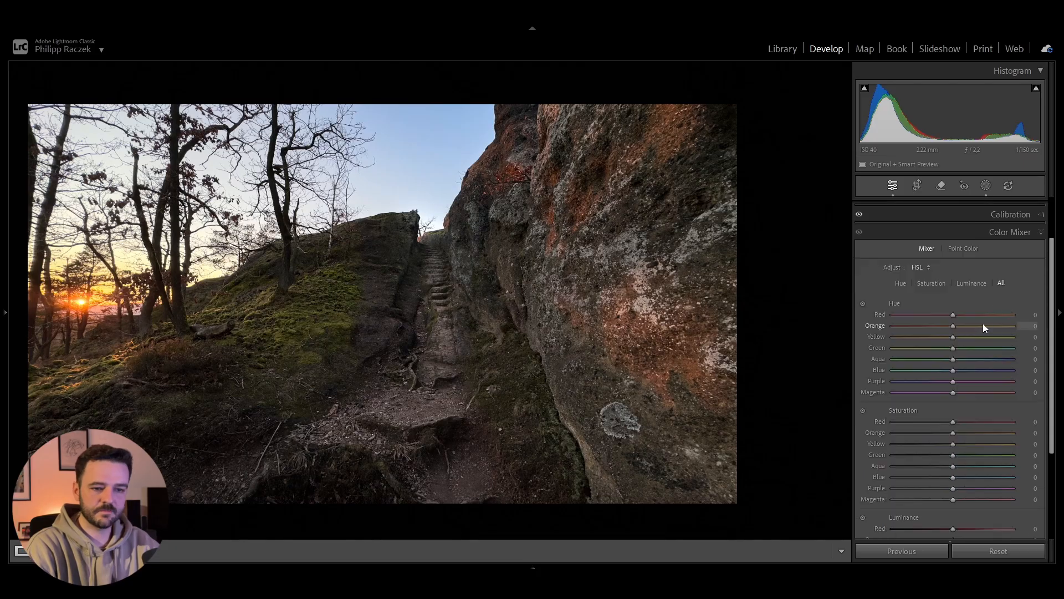
{"action": "scroll", "coordinate": [982, 327], "scroll_direction": "down", "scroll_amount": 3}
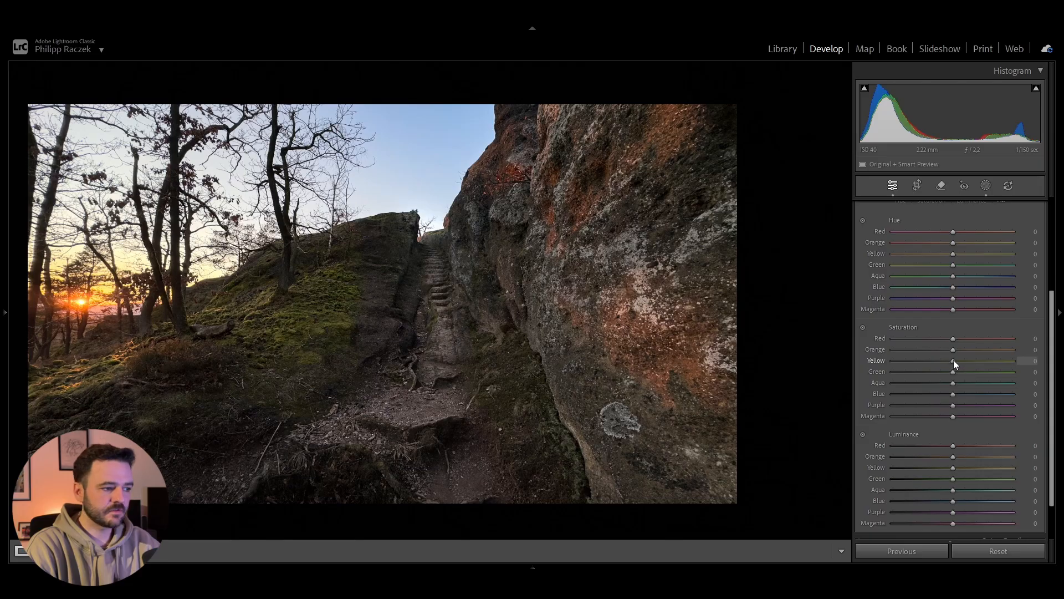
{"action": "left_click_drag", "start_coordinate": [953, 360], "coordinate": [977, 375]}
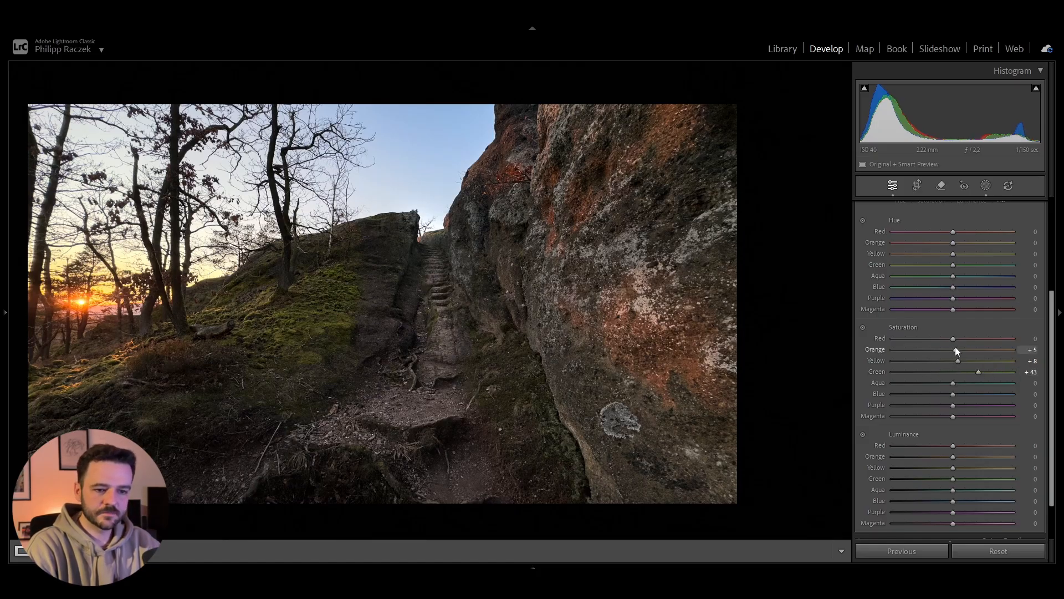
{"action": "left_click_drag", "start_coordinate": [956, 349], "coordinate": [976, 358]}
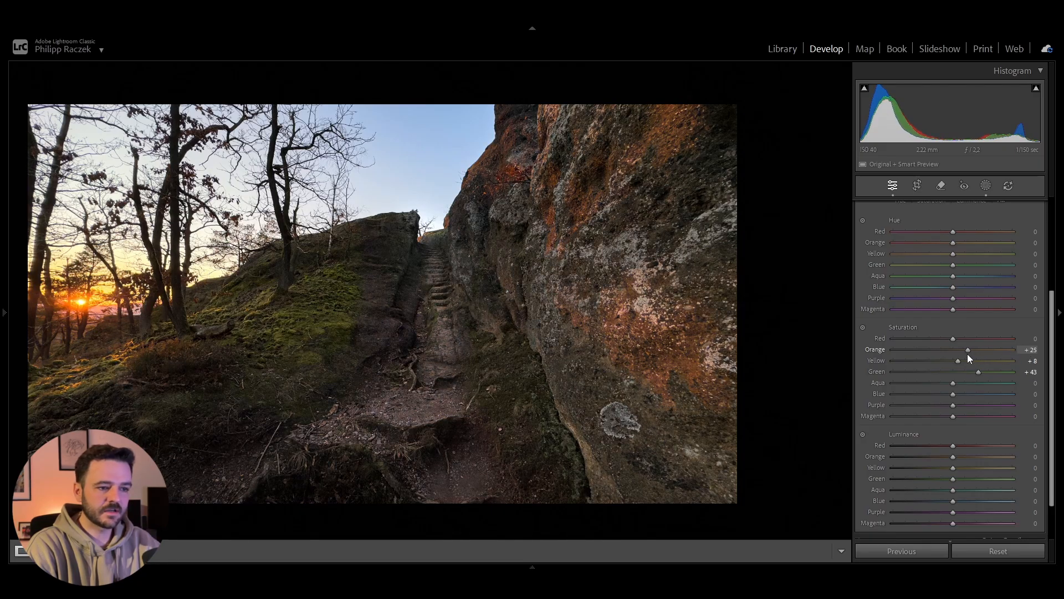
{"action": "left_click_drag", "start_coordinate": [967, 349], "coordinate": [965, 349]}
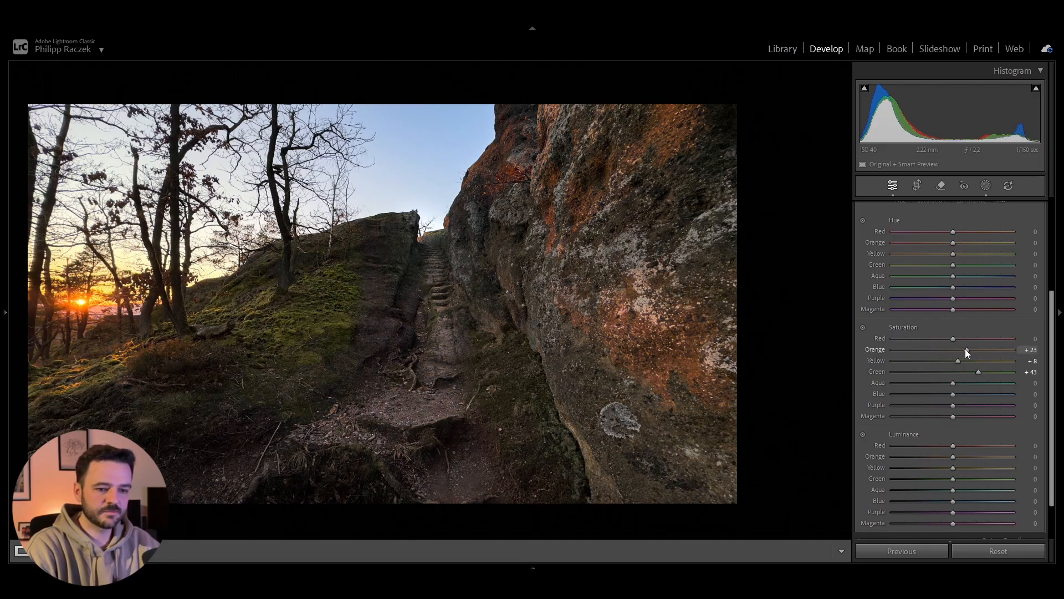
Step: Set the Color Mixer Luminance to Orange +23, Yellow +10 and Blue +28, and the Blue Saturation to +27
{"action": "mouse_move", "coordinate": [952, 457]}
{"action": "left_mouse_down"}
{"action": "mouse_move", "coordinate": [1023, 468]}
{"action": "mouse_move", "coordinate": [941, 471]}
{"action": "mouse_move", "coordinate": [959, 468]}
{"action": "left_mouse_up"}
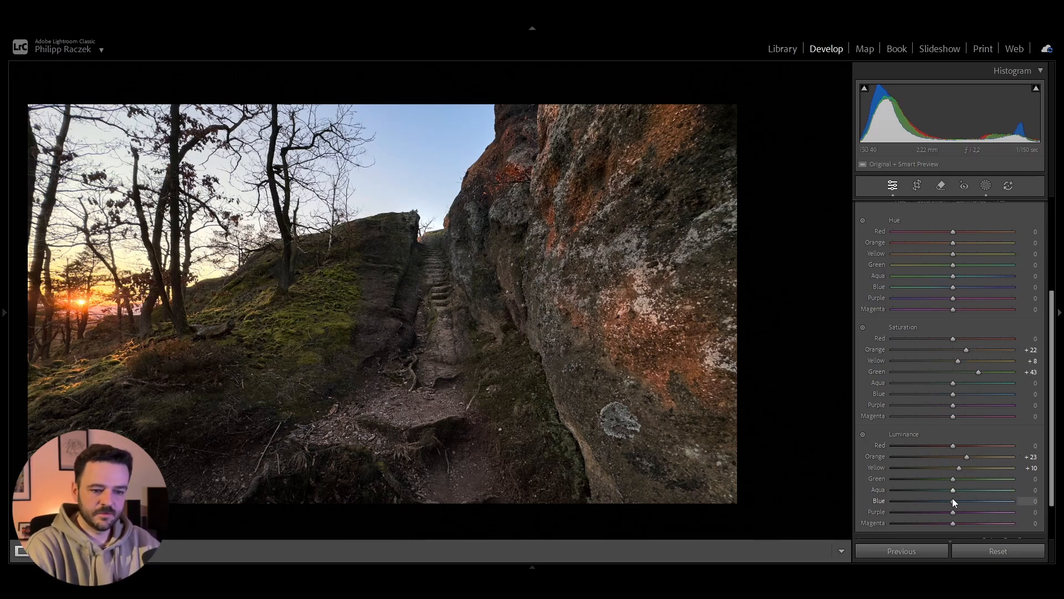
{"action": "mouse_move", "coordinate": [952, 501]}
{"action": "left_mouse_down"}
{"action": "mouse_move", "coordinate": [979, 503]}
{"action": "mouse_move", "coordinate": [969, 504]}
{"action": "left_mouse_up"}
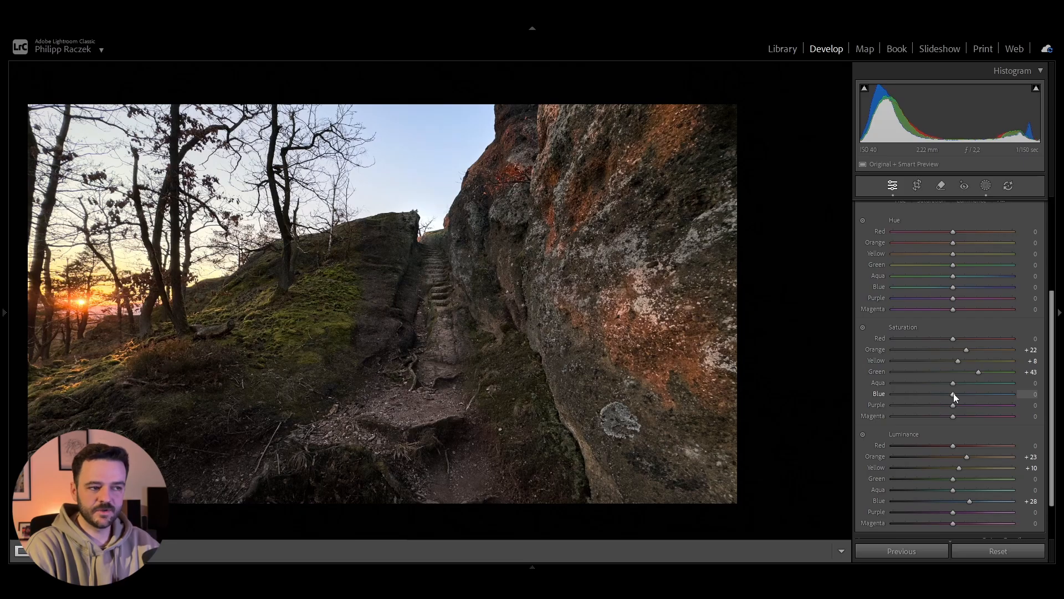
{"action": "left_click_drag", "start_coordinate": [953, 393], "coordinate": [969, 394]}
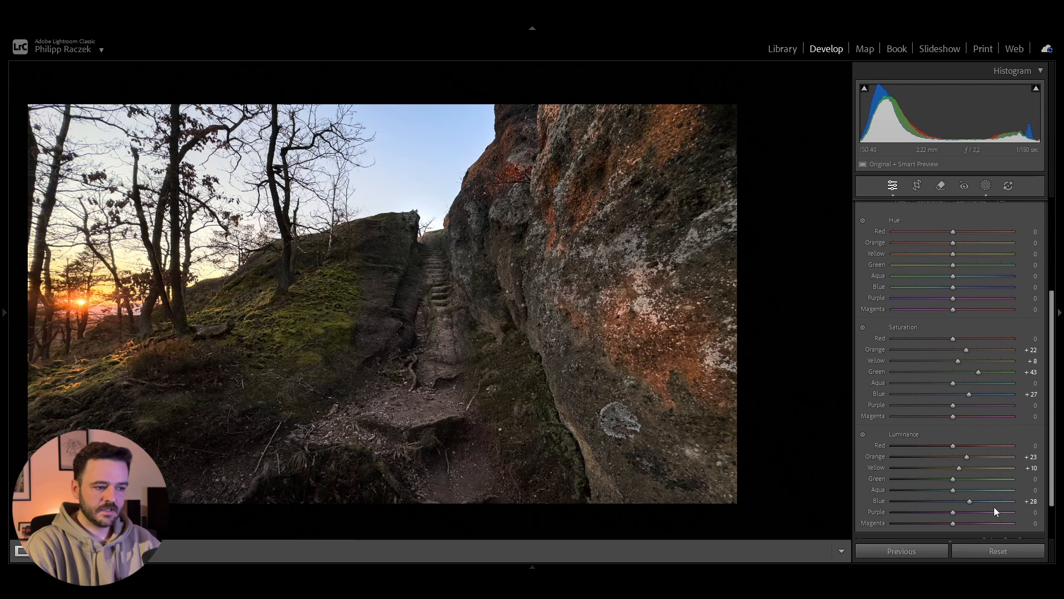
Step: Desaturate Purple and Magenta fully in the Color Mixer, setting the Saturation of both to −100
{"action": "scroll", "coordinate": [993, 504], "scroll_direction": "down", "scroll_amount": 2}
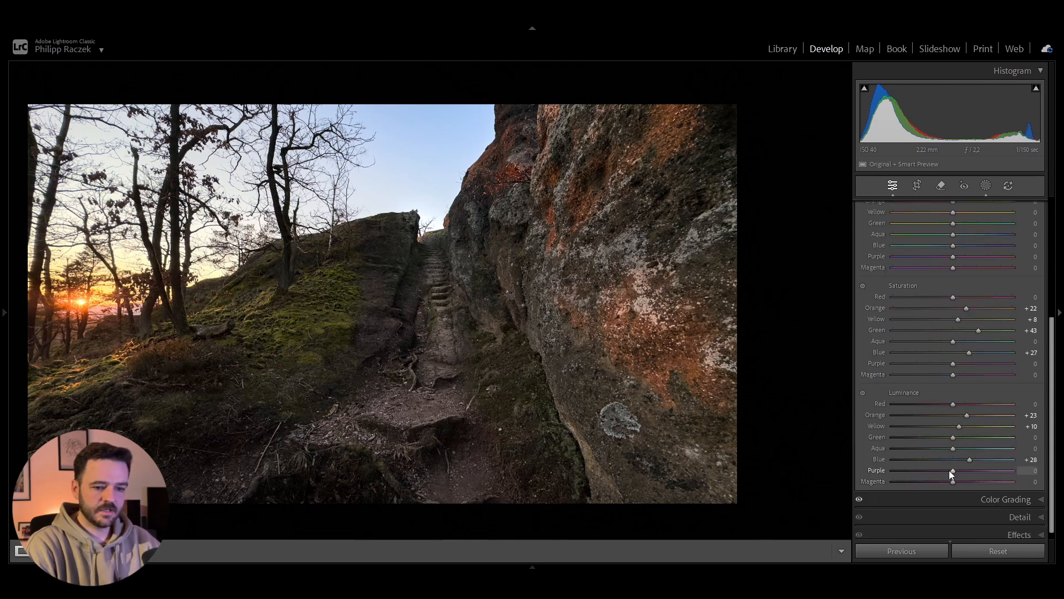
{"action": "left_click_drag", "start_coordinate": [952, 470], "coordinate": [865, 467]}
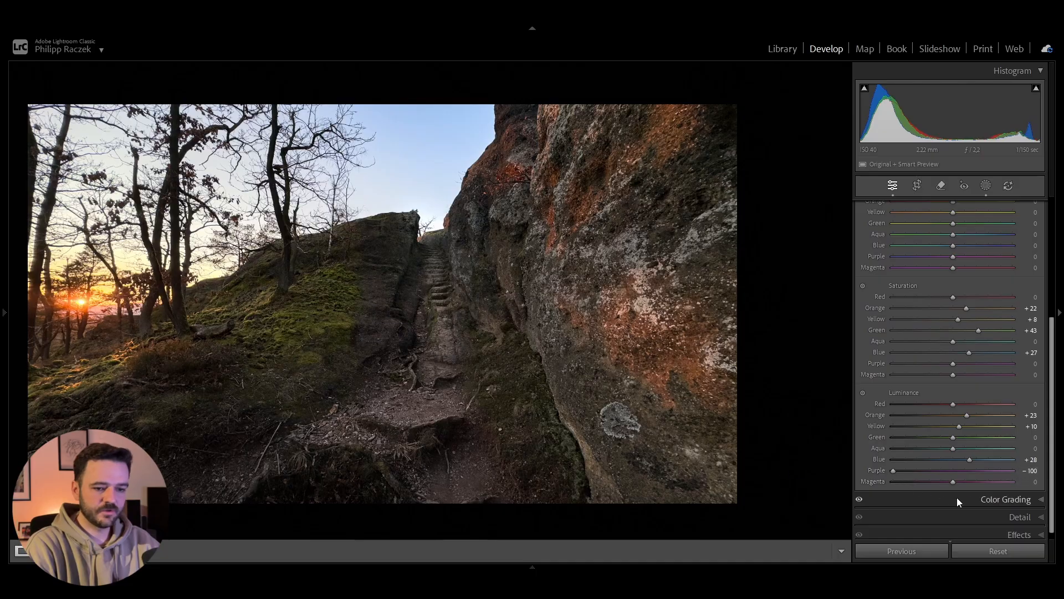
{"action": "double_click", "coordinate": [895, 471]}
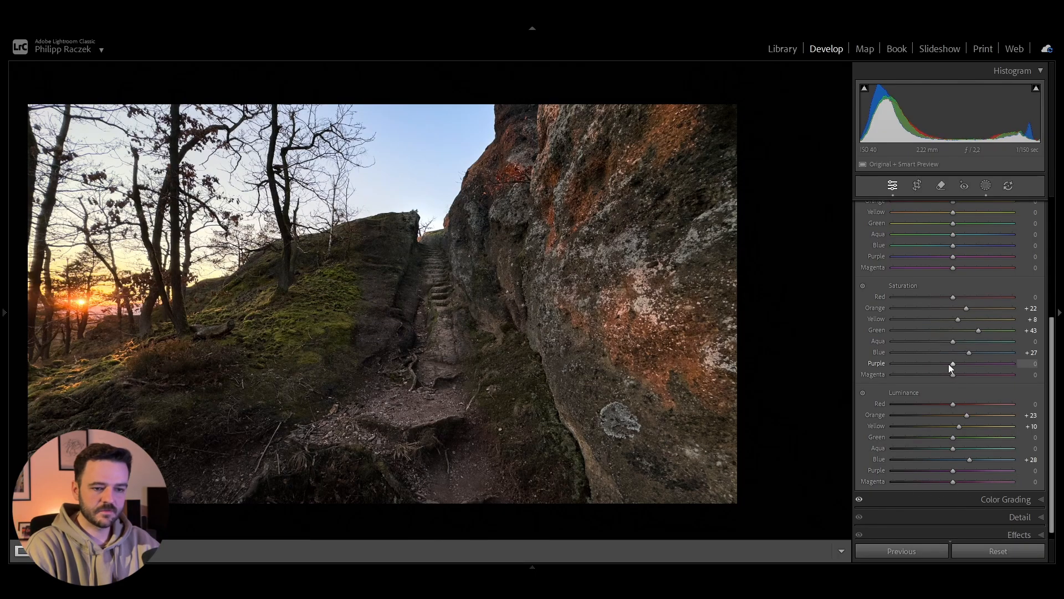
{"action": "left_click_drag", "start_coordinate": [953, 364], "coordinate": [868, 362]}
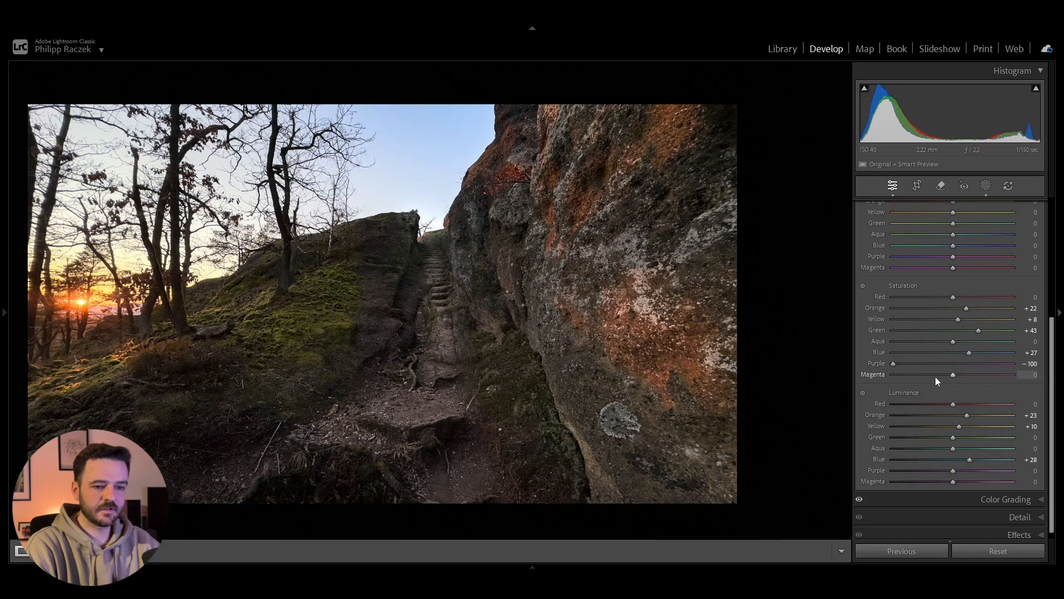
{"action": "left_click_drag", "start_coordinate": [953, 375], "coordinate": [1030, 375]}
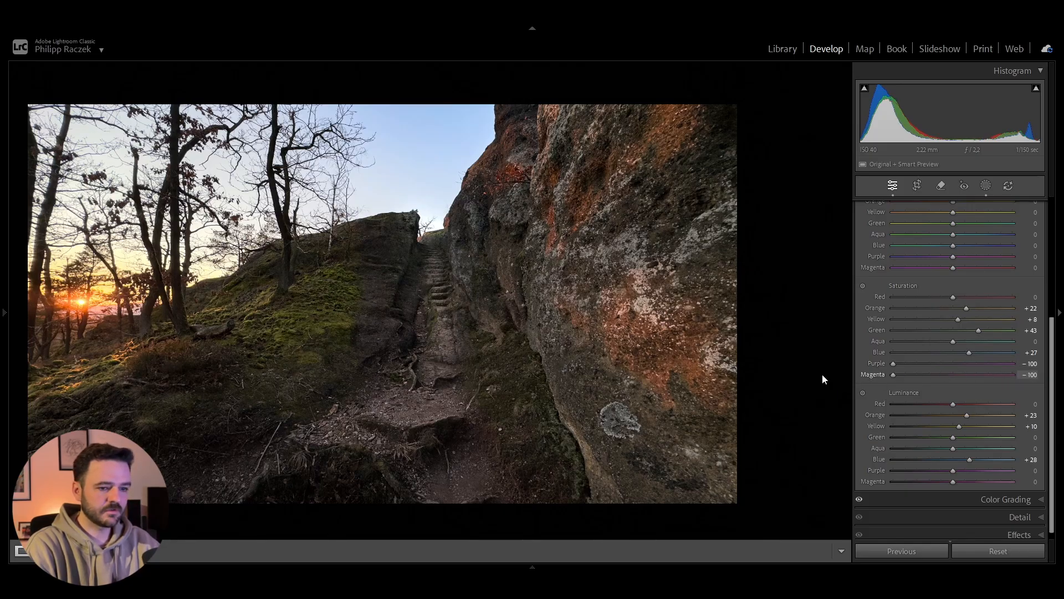
Step: Set the Color Mixer's Red Saturation to −83 and Yellow Hue to +6
{"action": "scroll", "coordinate": [953, 349], "scroll_direction": "up", "scroll_amount": 3}
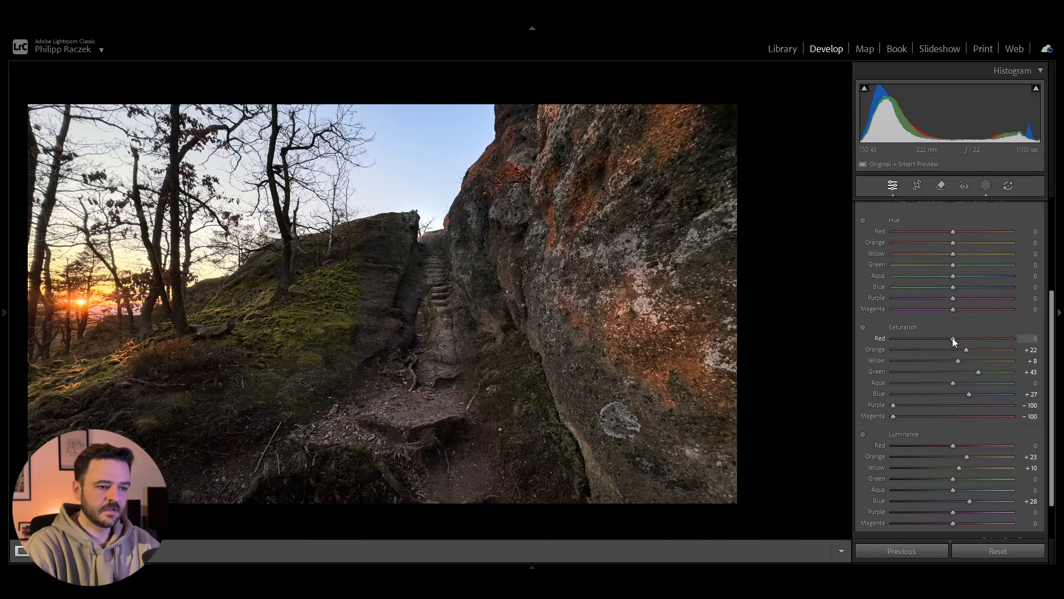
{"action": "left_click_drag", "start_coordinate": [952, 338], "coordinate": [854, 340]}
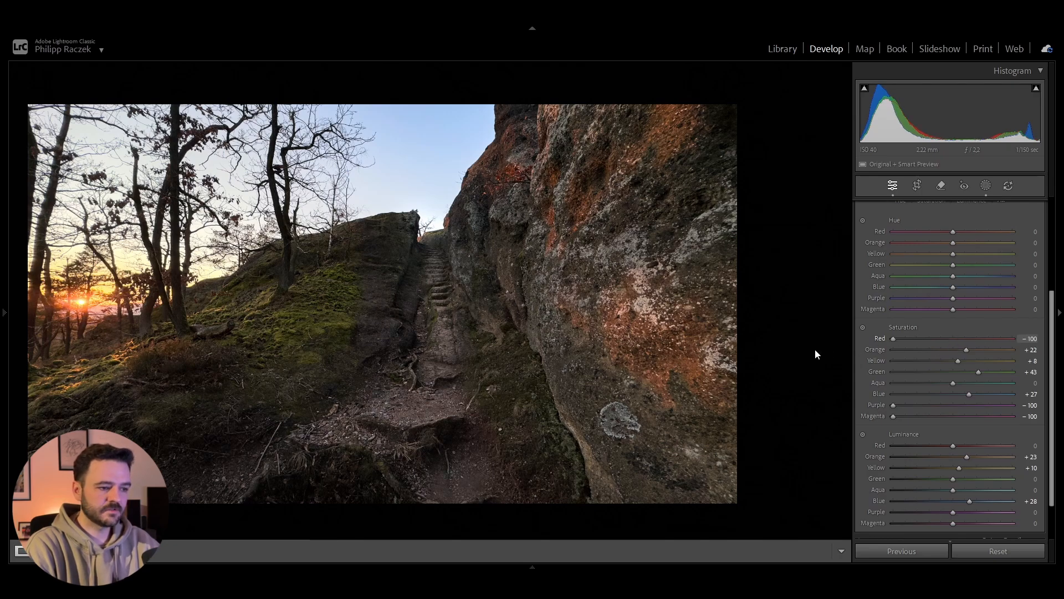
{"action": "left_click", "coordinate": [903, 343]}
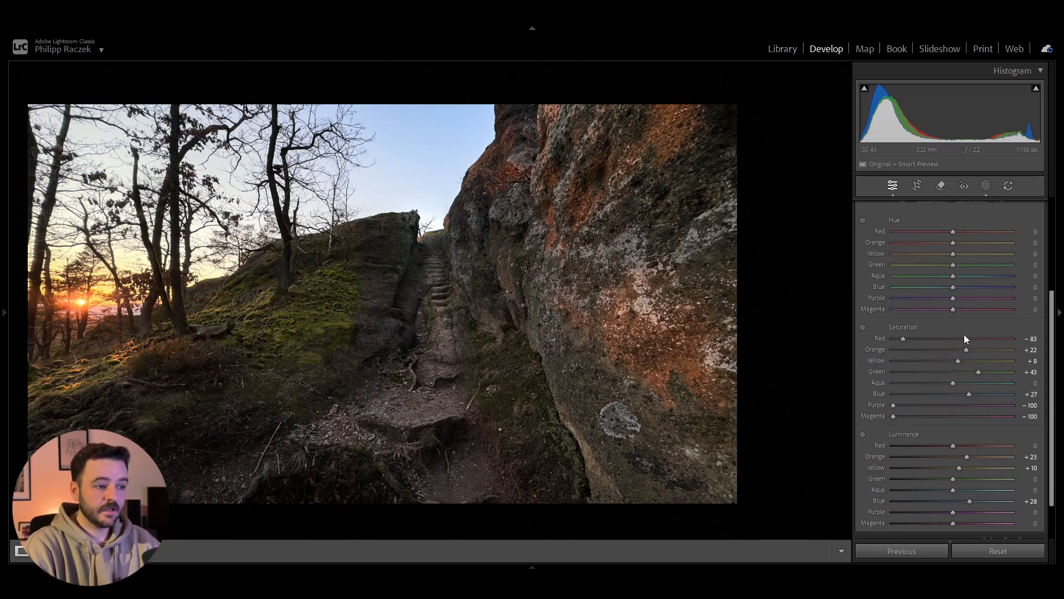
{"action": "scroll", "coordinate": [962, 334], "scroll_direction": "up", "scroll_amount": 2}
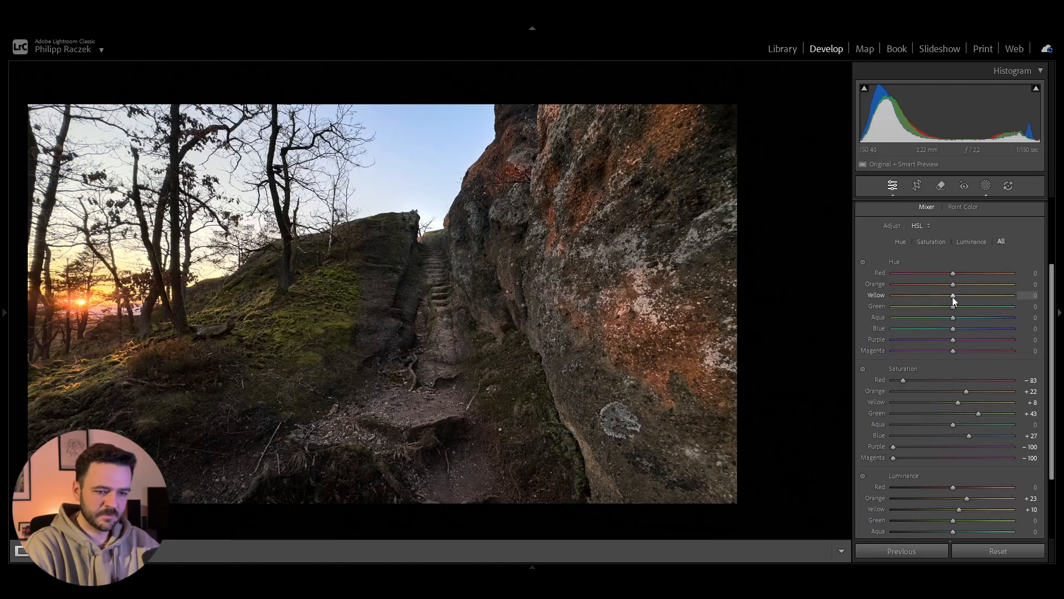
{"action": "mouse_move", "coordinate": [952, 297]}
{"action": "left_mouse_down"}
{"action": "mouse_move", "coordinate": [1032, 300]}
{"action": "mouse_move", "coordinate": [957, 304]}
{"action": "left_mouse_up"}
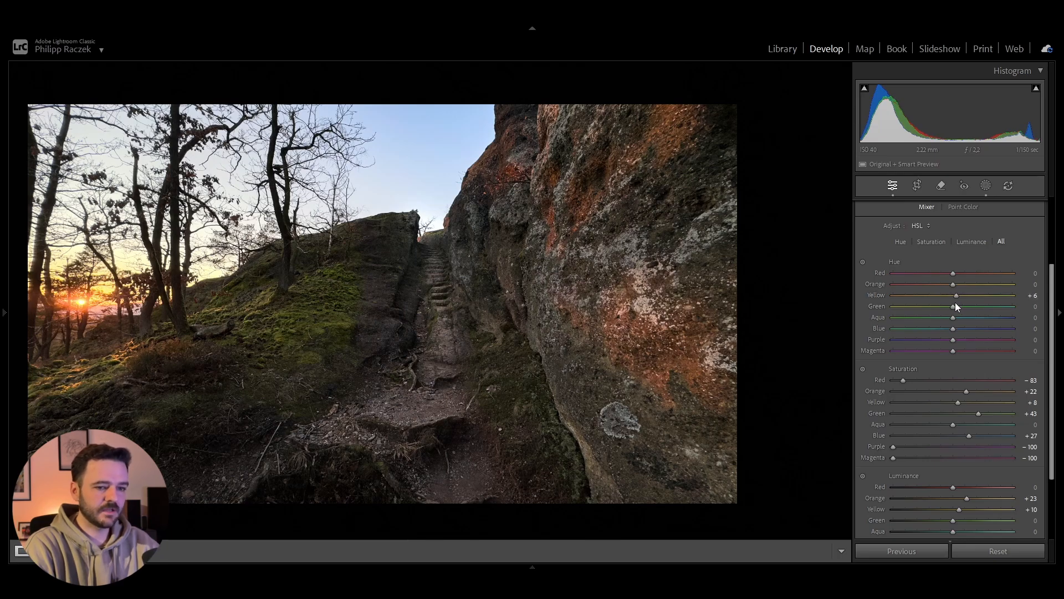
{"action": "scroll", "coordinate": [953, 308], "scroll_direction": "up", "scroll_amount": 2}
{"action": "left_click", "coordinate": [1002, 232]}
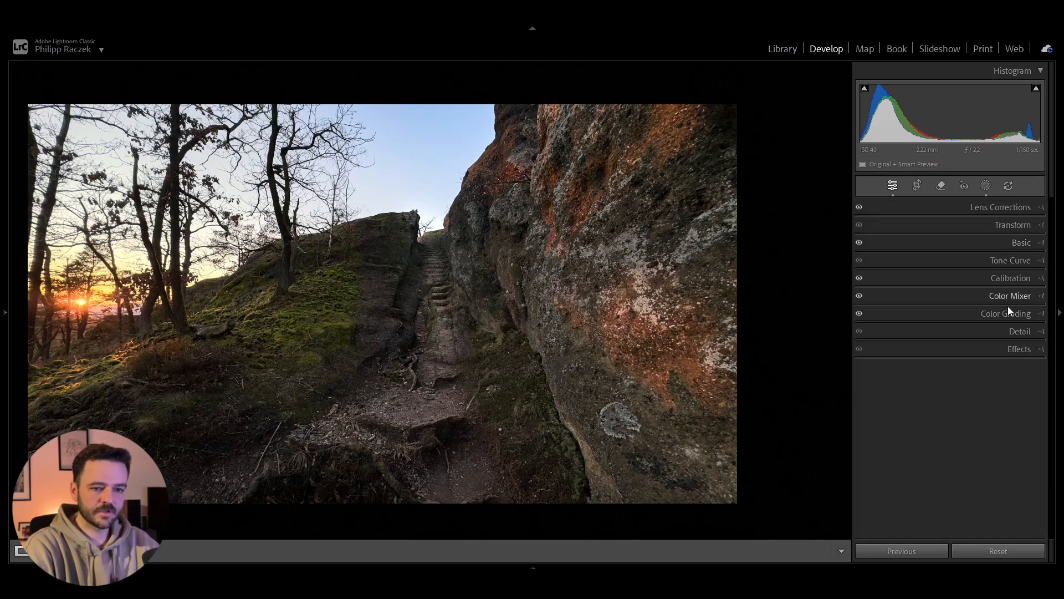
Step: Sharpen the photo with Amount 70, Radius 0.5, Detail 55 and Masking 71
{"action": "left_click", "coordinate": [1008, 349]}
{"action": "left_click", "coordinate": [1010, 331]}
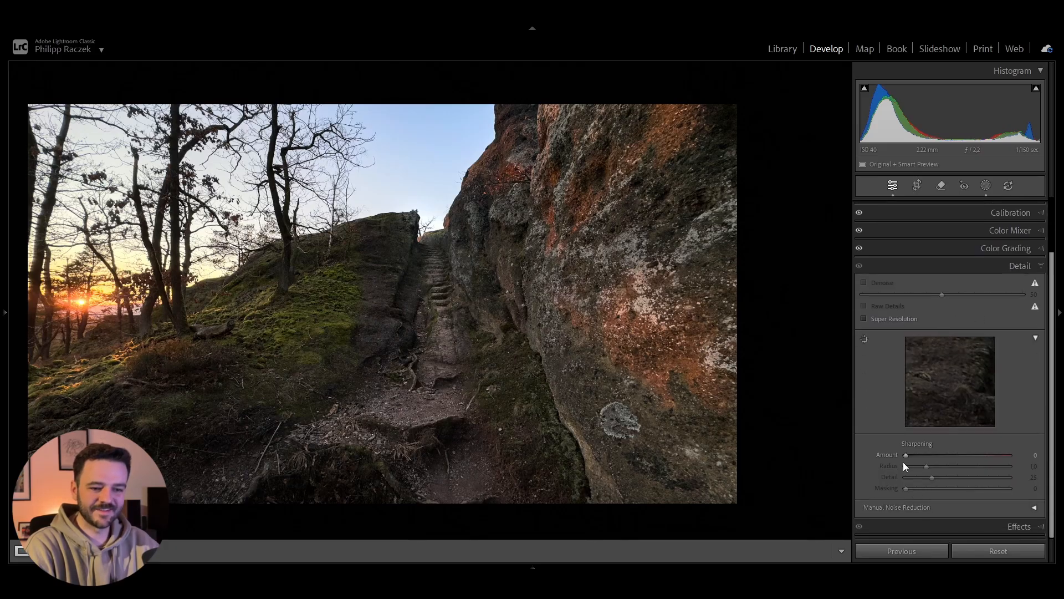
{"action": "left_click_drag", "start_coordinate": [909, 455], "coordinate": [979, 488]}
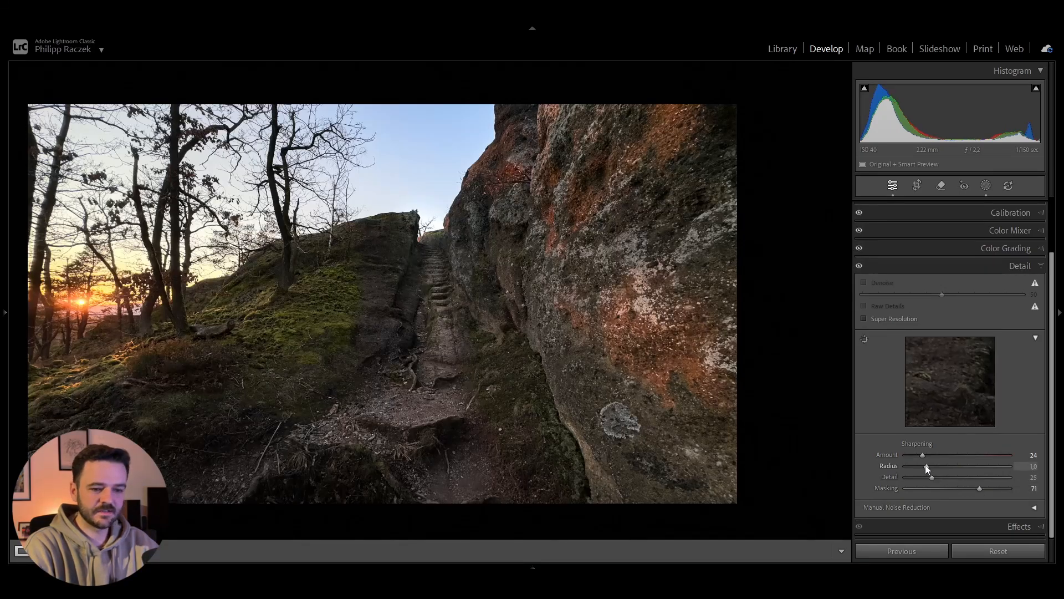
{"action": "left_click_drag", "start_coordinate": [926, 465], "coordinate": [963, 477]}
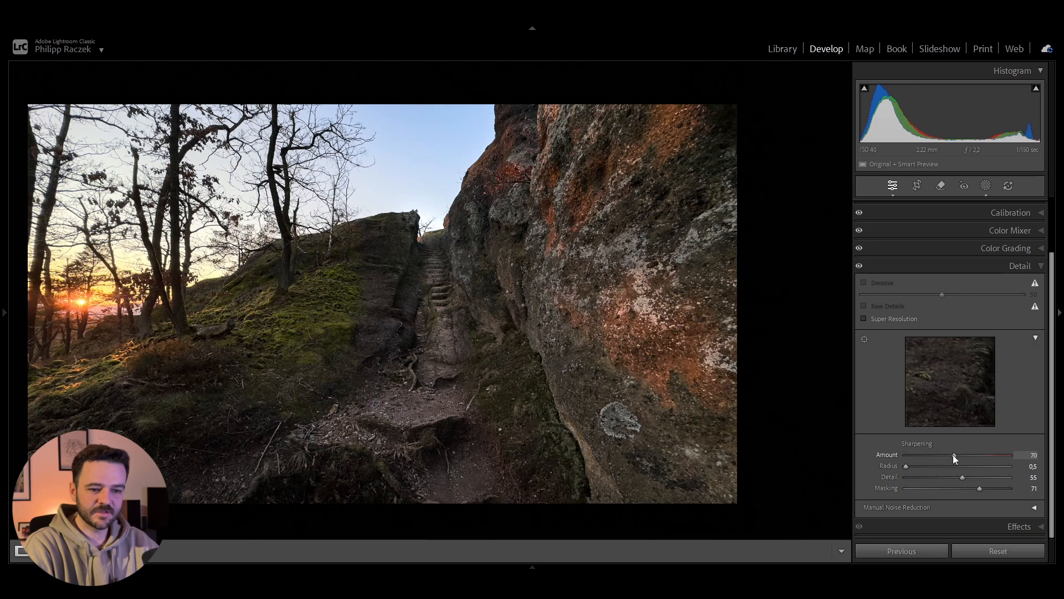